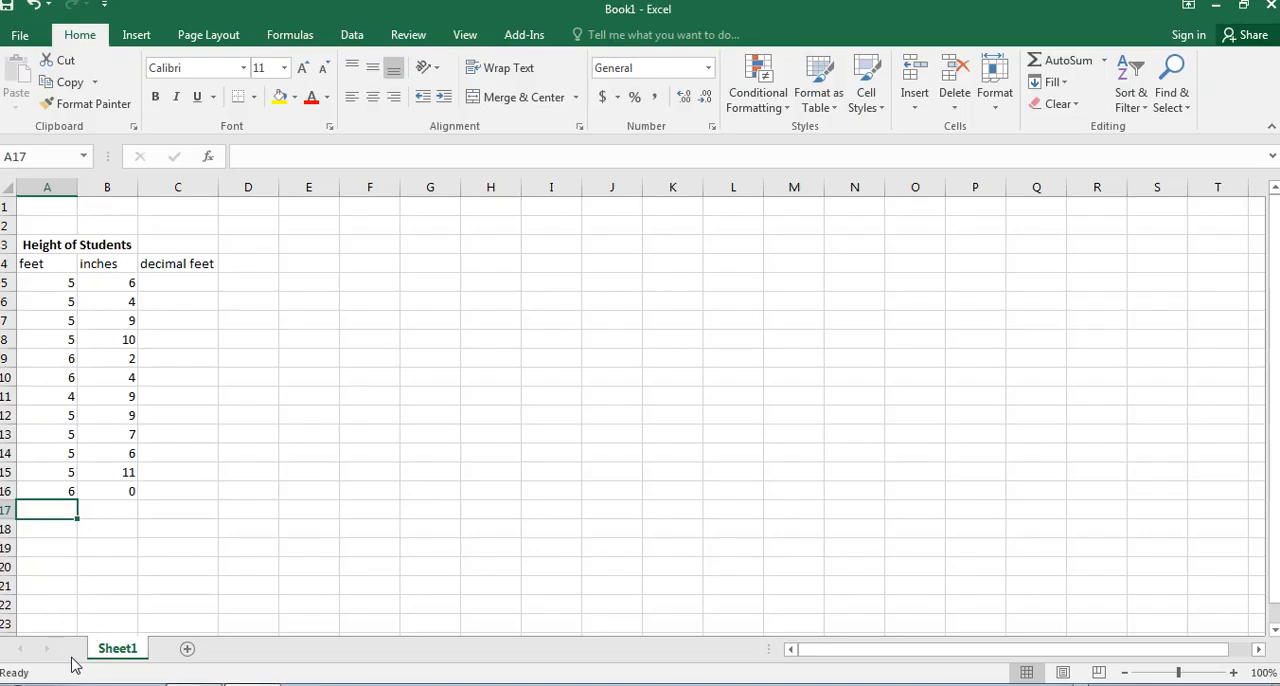
Enter the formula =A5+(B5/12) in C5 to convert the first student's height to decimal feet.
{"action": "left_click", "coordinate": [66, 286]}
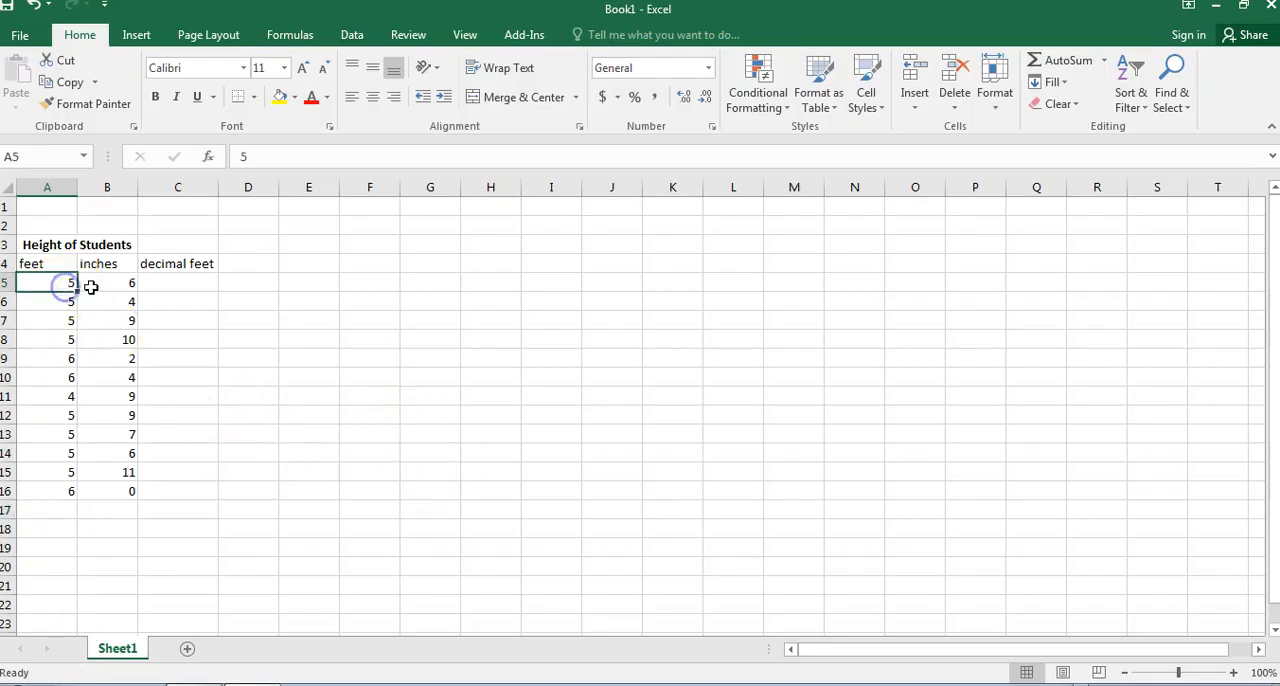
{"action": "left_click", "coordinate": [100, 280]}
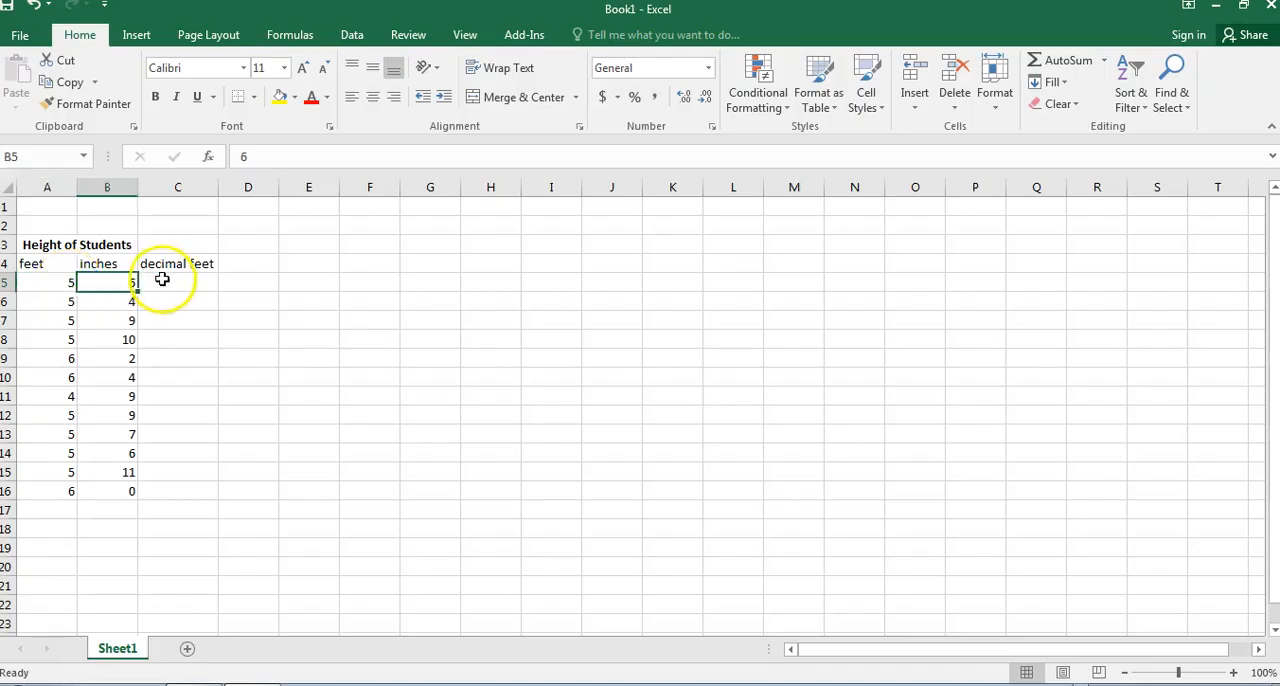
{"action": "left_click", "coordinate": [162, 280]}
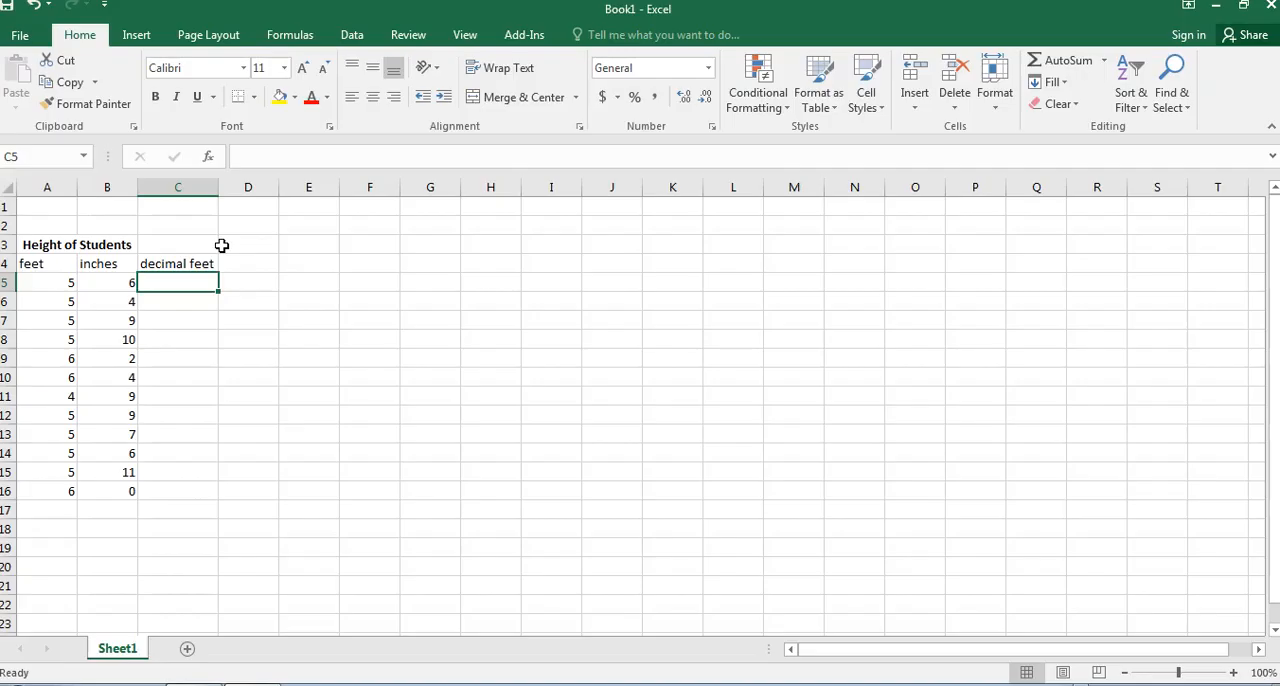
{"action": "type", "text": "="}
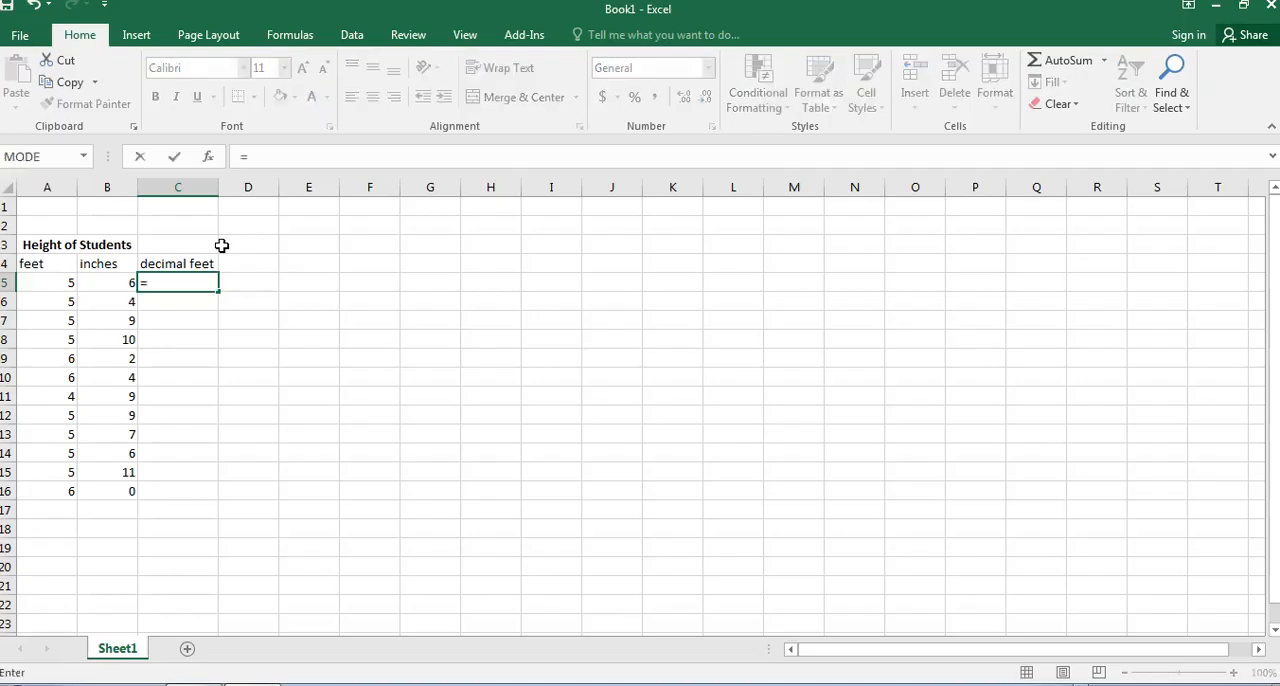
{"action": "left_click", "coordinate": [60, 284]}
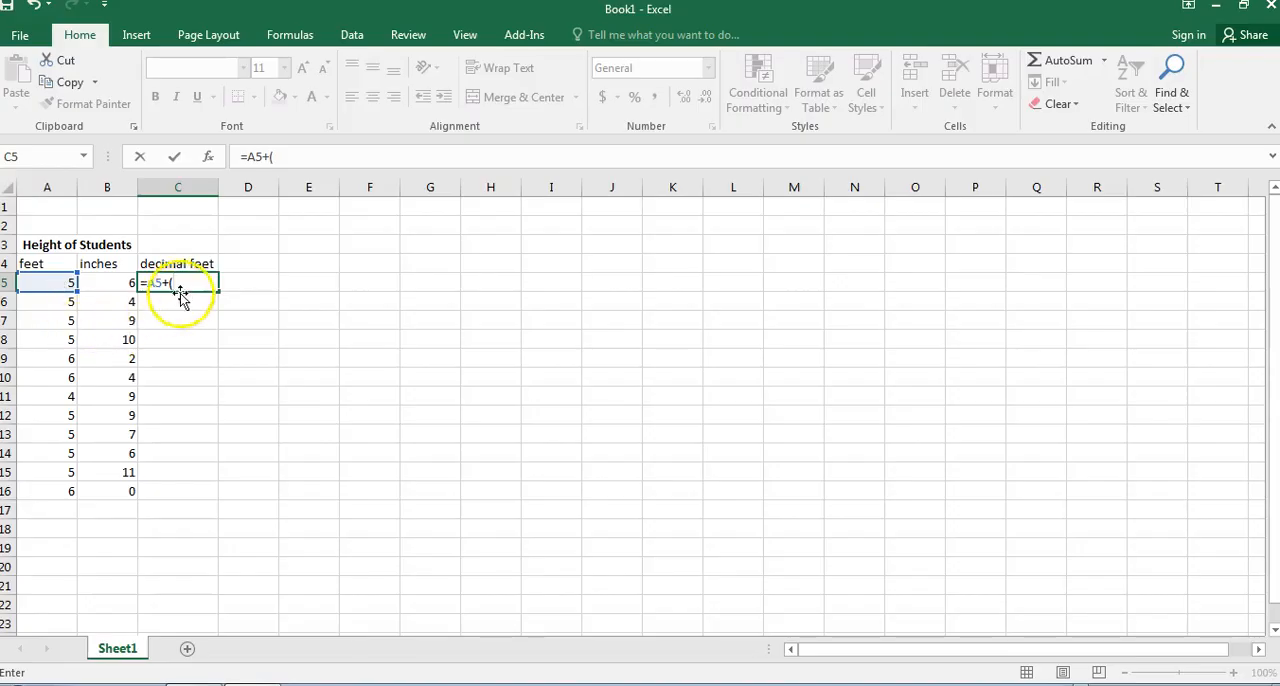
{"action": "left_click", "coordinate": [108, 282]}
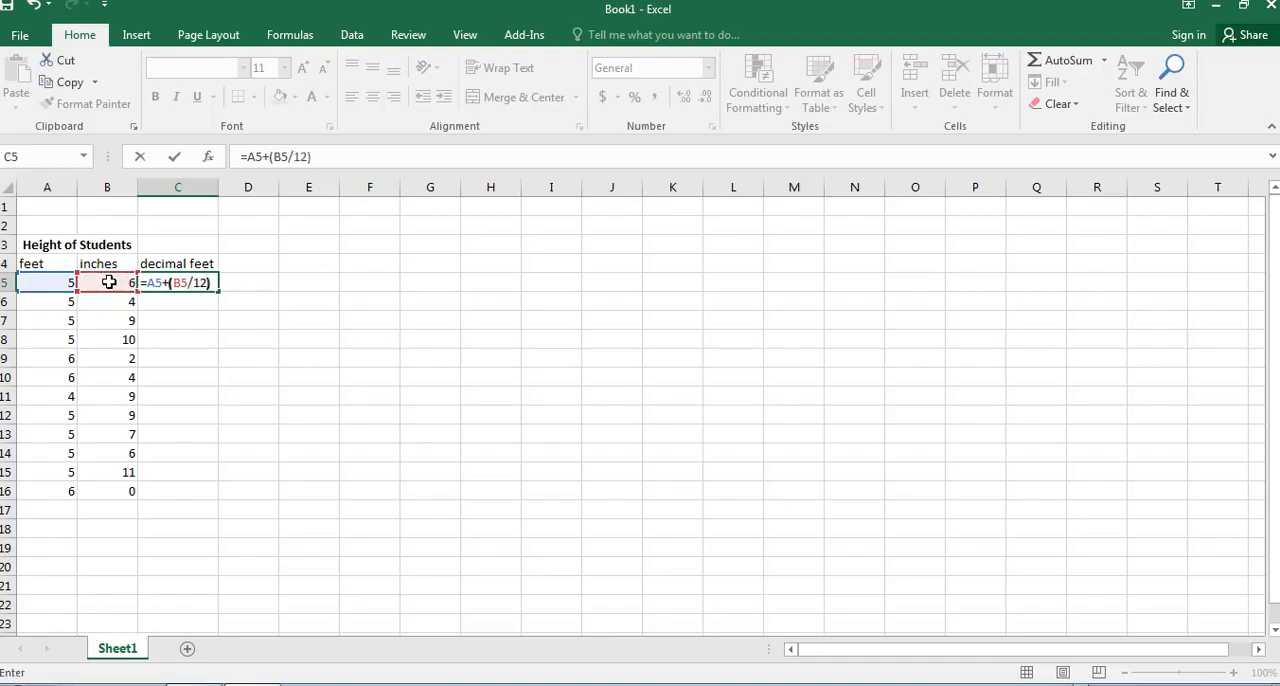
{"action": "type", "text": "/12)"}
{"action": "key", "text": "Return"}
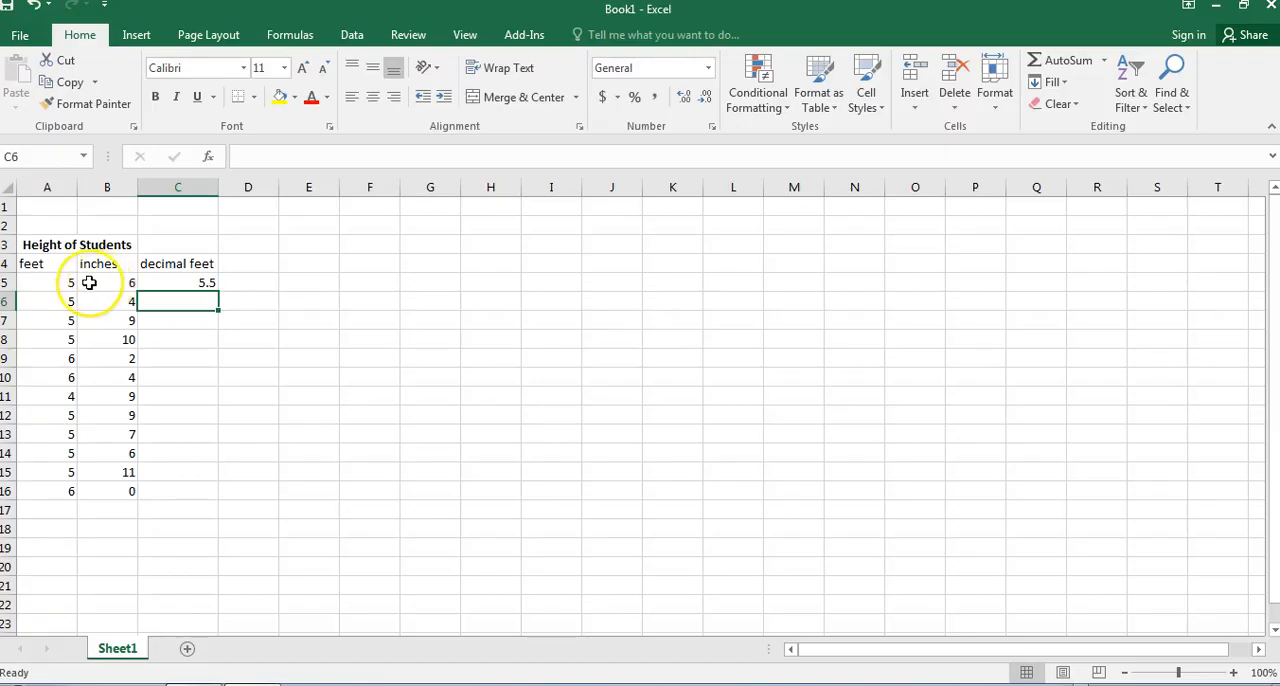
Enter the formula =A6+(B6/12) in C6 for the second student's decimal height.
{"action": "left_click", "coordinate": [165, 284]}
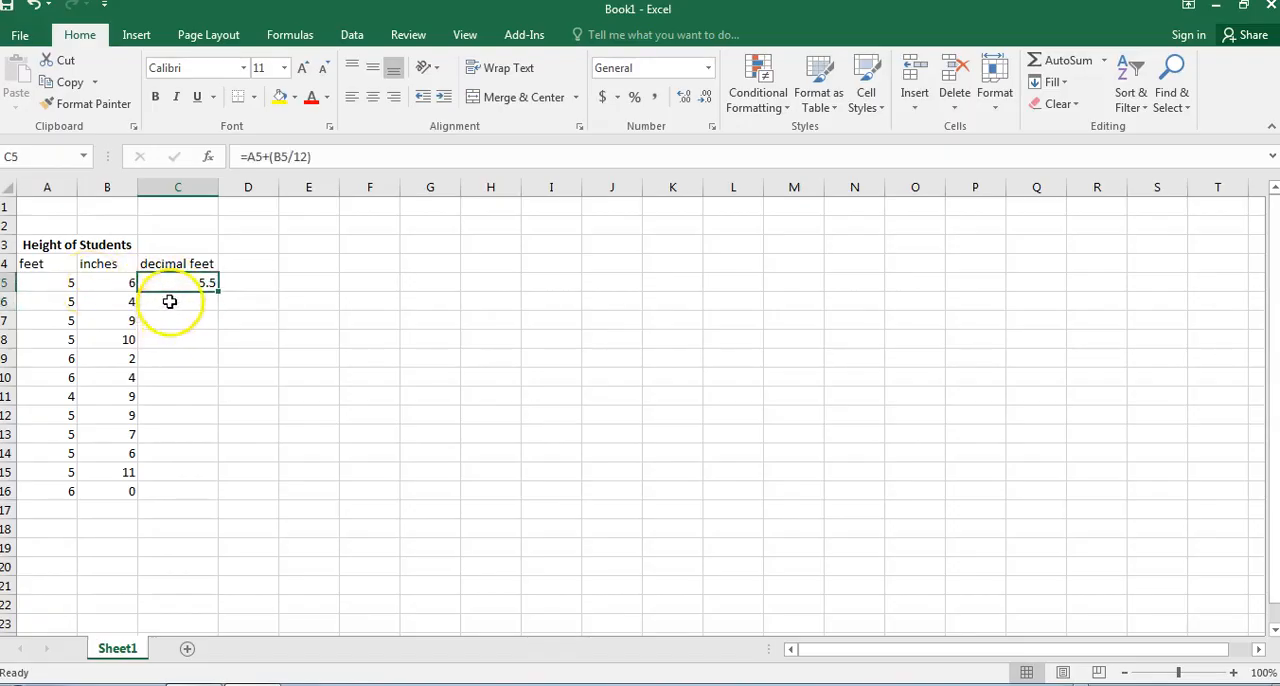
{"action": "left_click", "coordinate": [170, 301]}
{"action": "type", "text": "="}
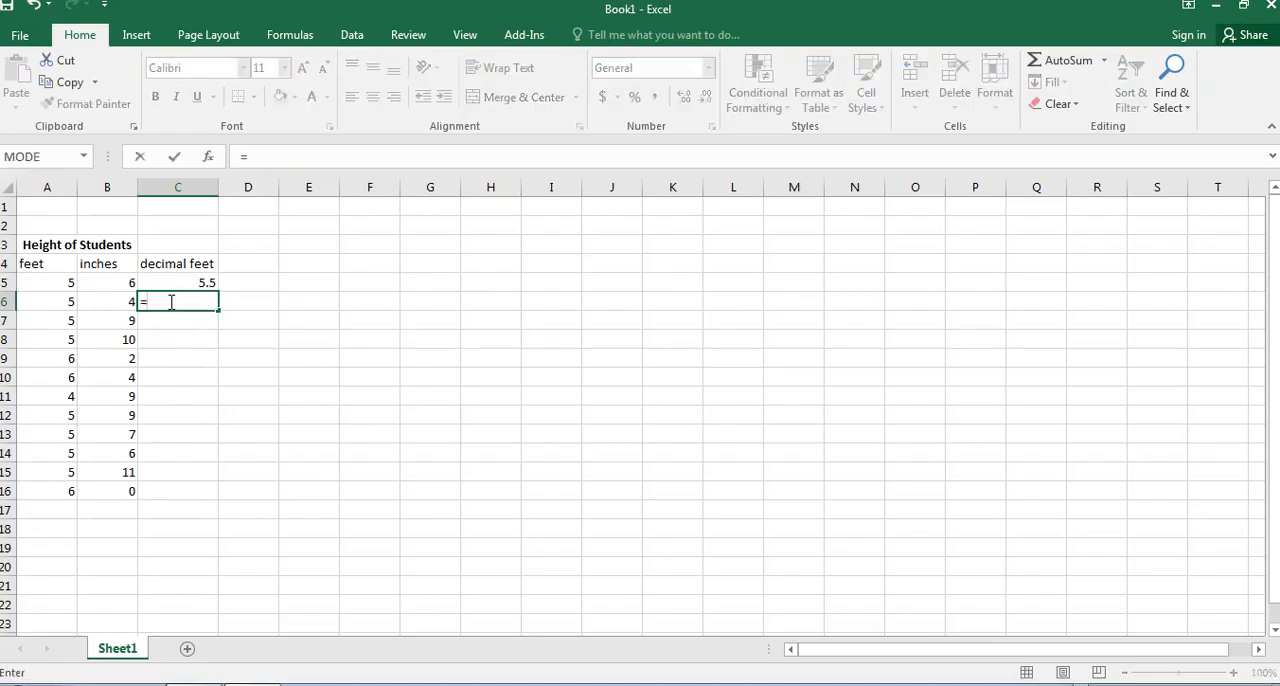
{"action": "left_click", "coordinate": [47, 301]}
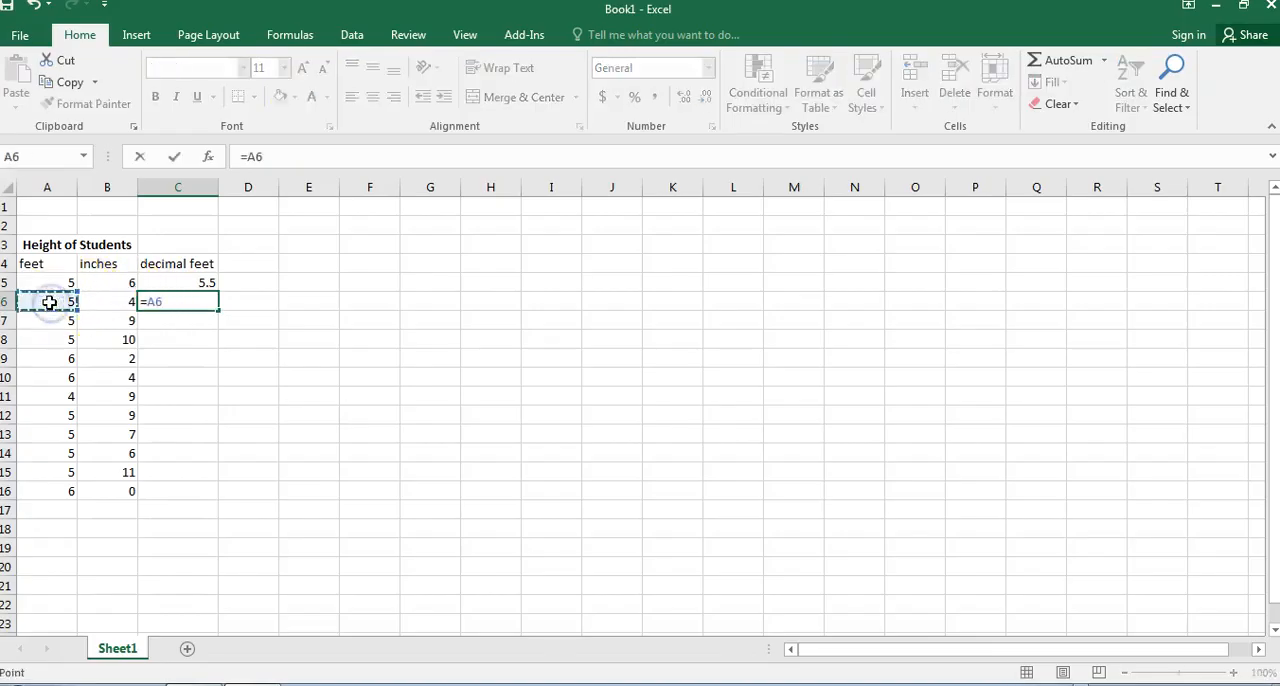
{"action": "type", "text": "+("}
{"action": "left_click", "coordinate": [107, 298]}
{"action": "type", "text": "/"}
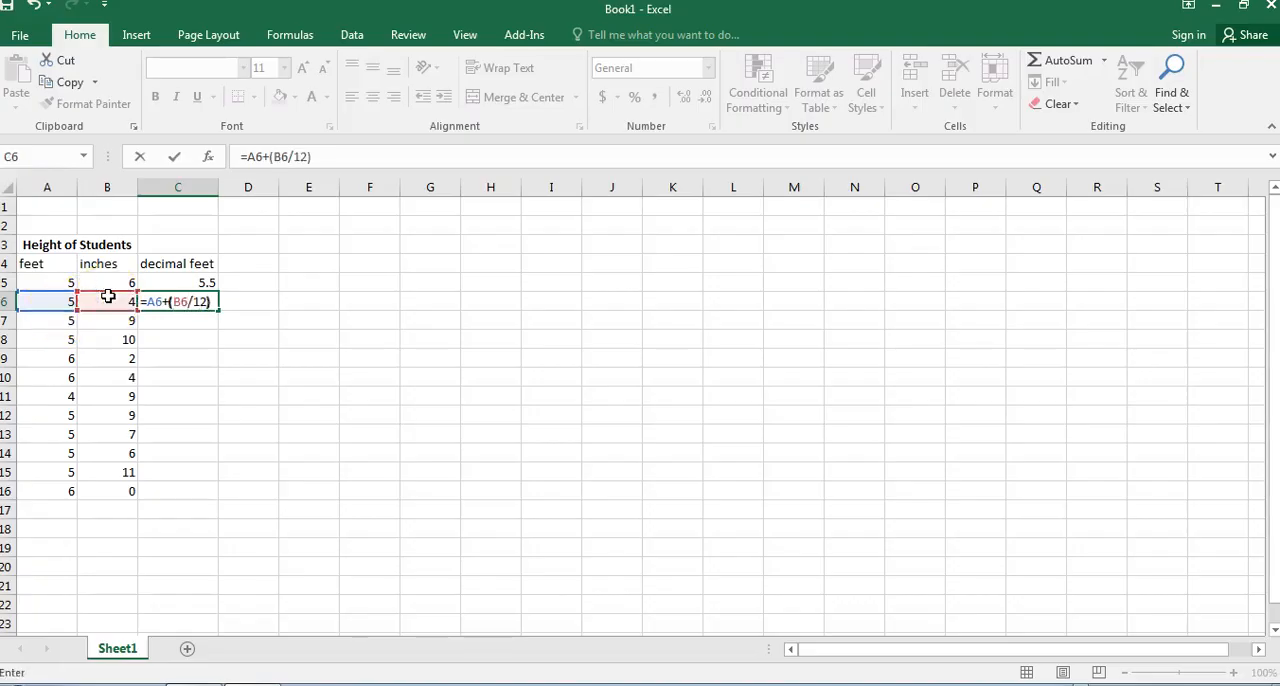
{"action": "type", "text": "12)"}
{"action": "key", "text": "Return"}
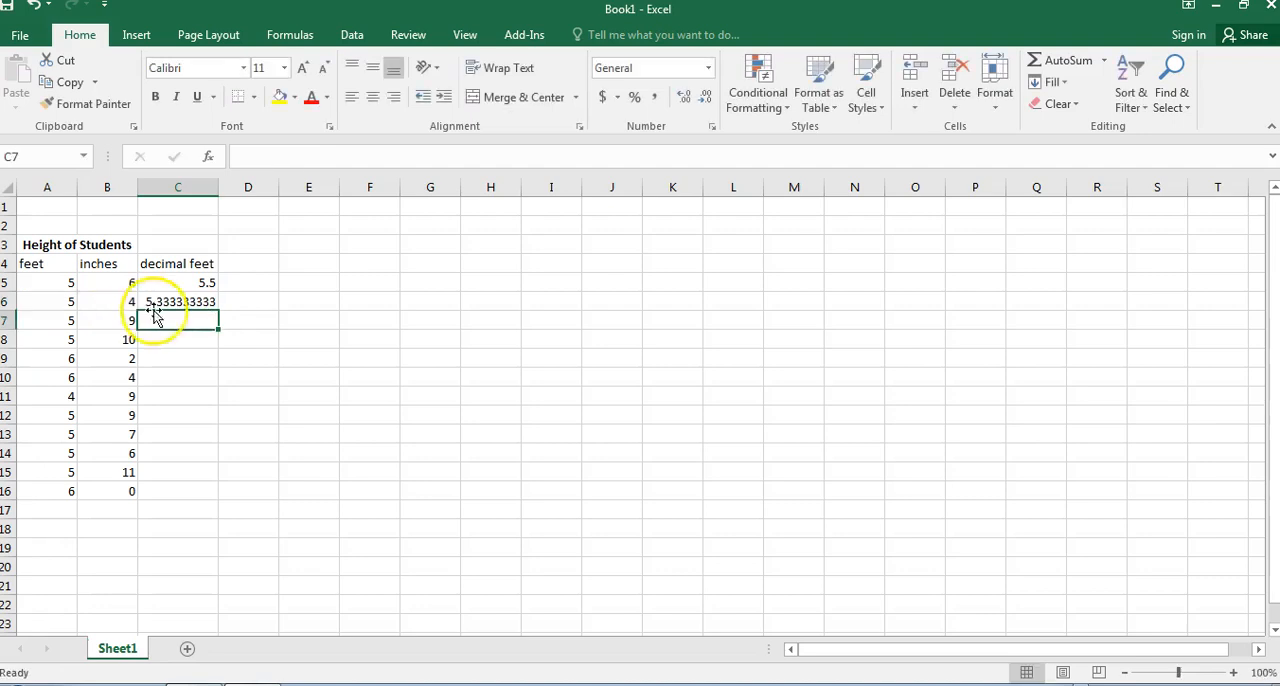
Fill the C6 conversion formula down through C16 for the remaining students.
{"action": "left_click", "coordinate": [155, 303]}
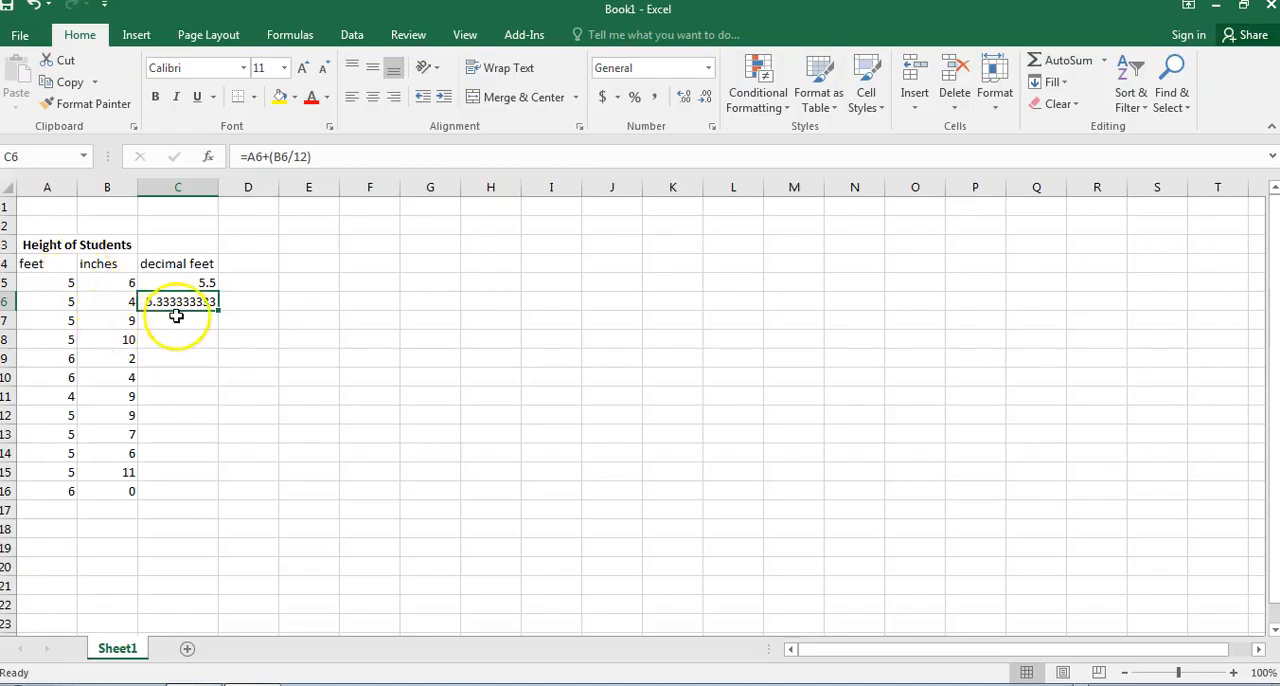
{"action": "left_click", "coordinate": [168, 320]}
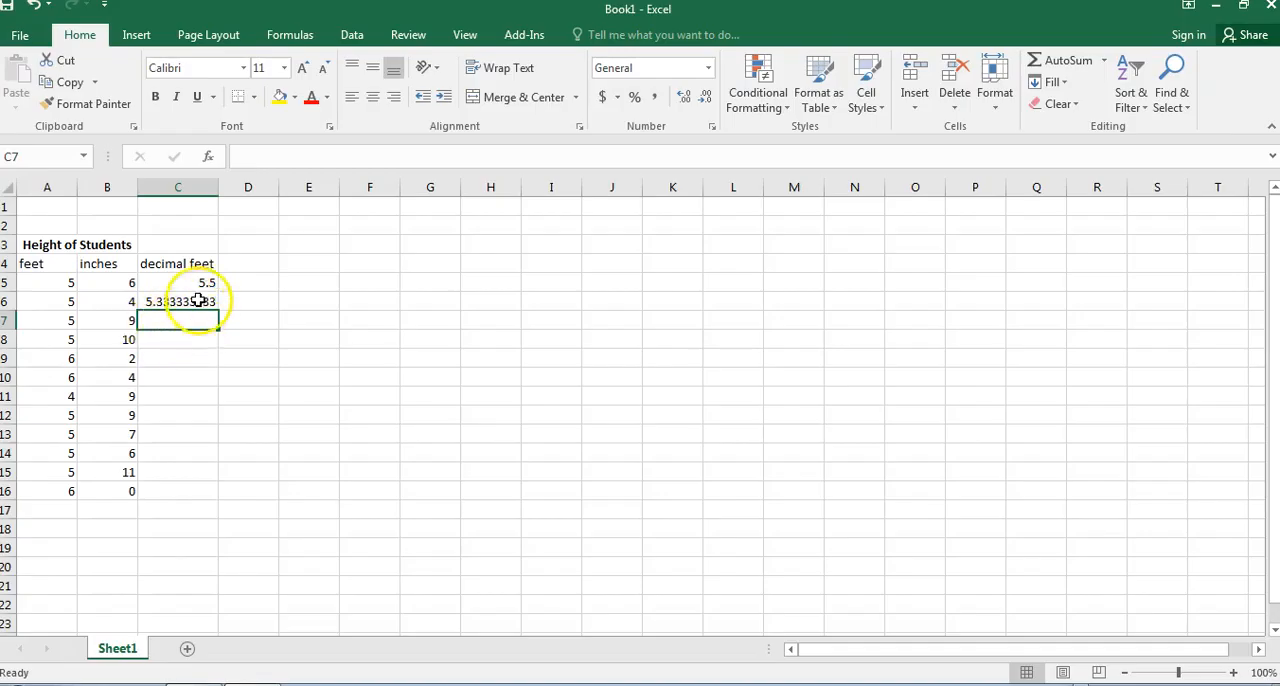
{"action": "left_click", "coordinate": [198, 300]}
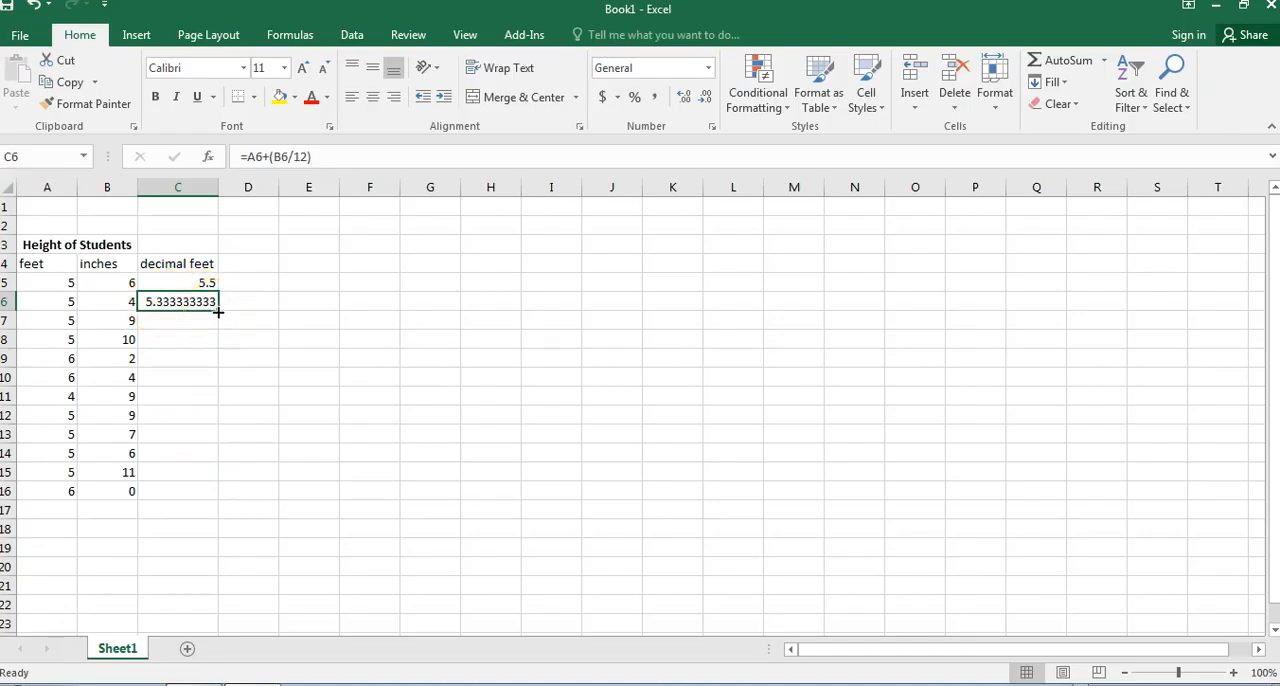
{"action": "left_click_drag", "start_coordinate": [218, 312], "coordinate": [220, 494]}
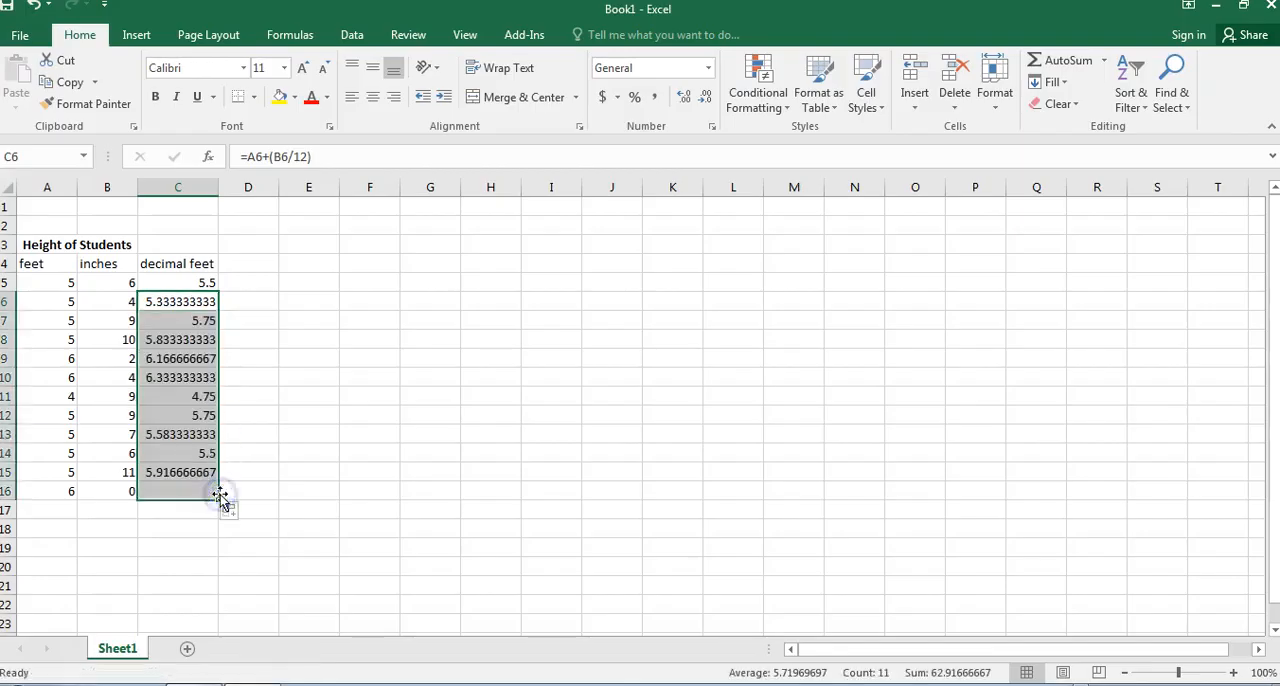
Examine the feet and inches values in rows 5 to 7 against the decimal feet formulas.
{"action": "left_click", "coordinate": [190, 301]}
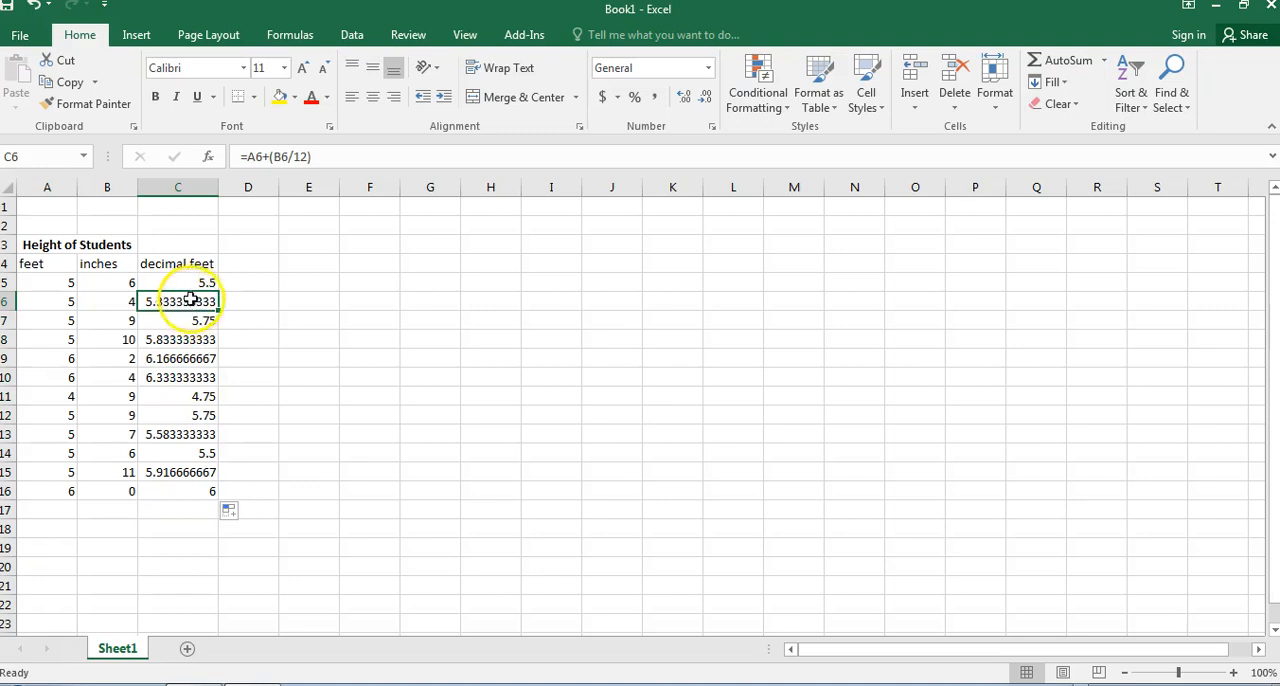
{"action": "left_click", "coordinate": [39, 278]}
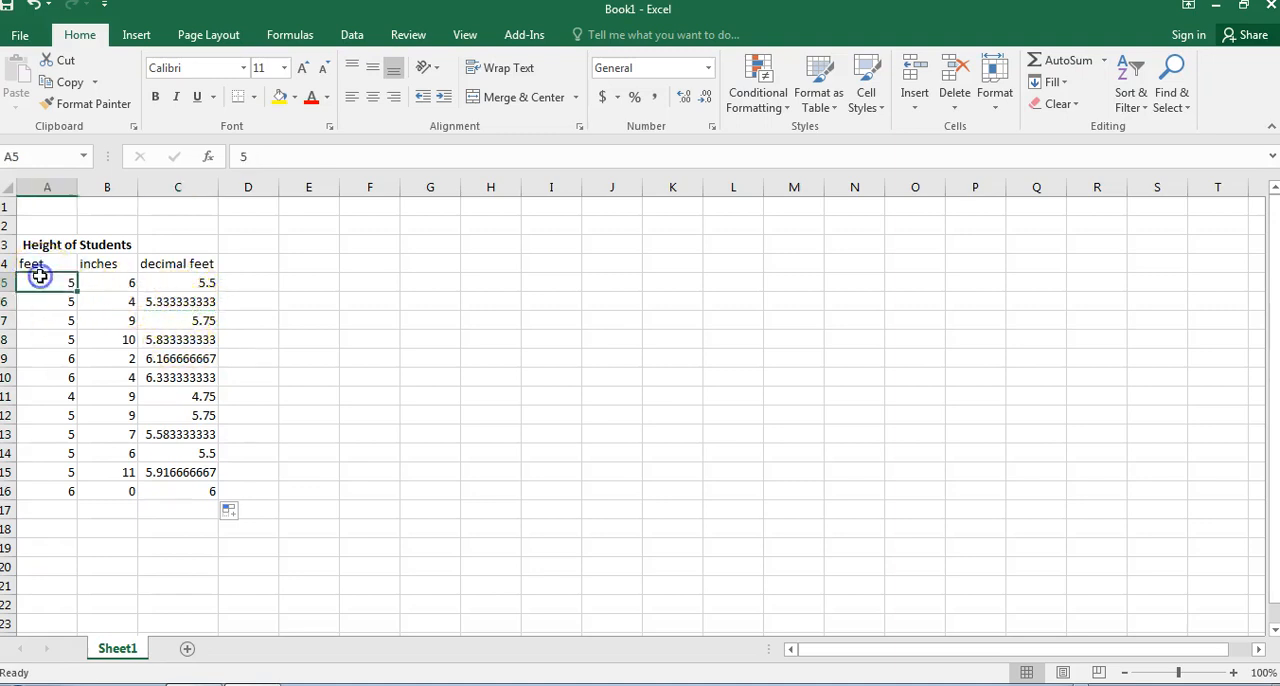
{"action": "left_click", "coordinate": [100, 280]}
{"action": "left_click", "coordinate": [52, 300]}
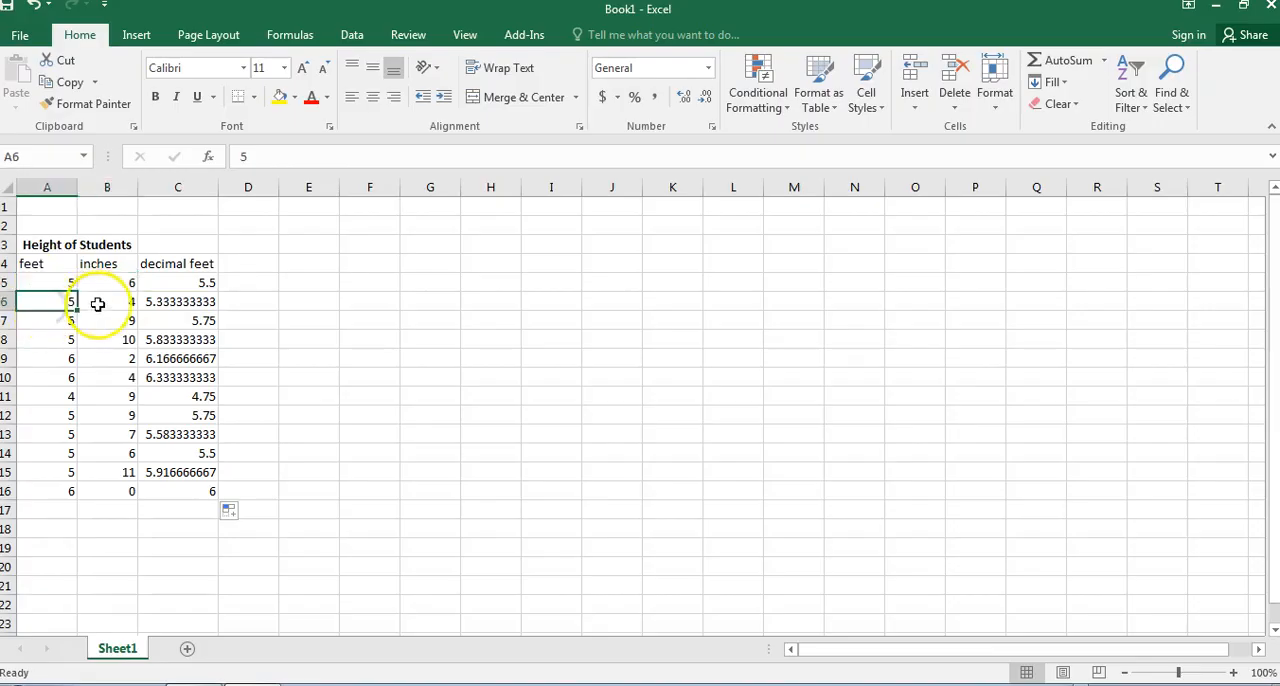
{"action": "left_click", "coordinate": [93, 300]}
{"action": "left_click", "coordinate": [58, 321]}
{"action": "left_click", "coordinate": [88, 320]}
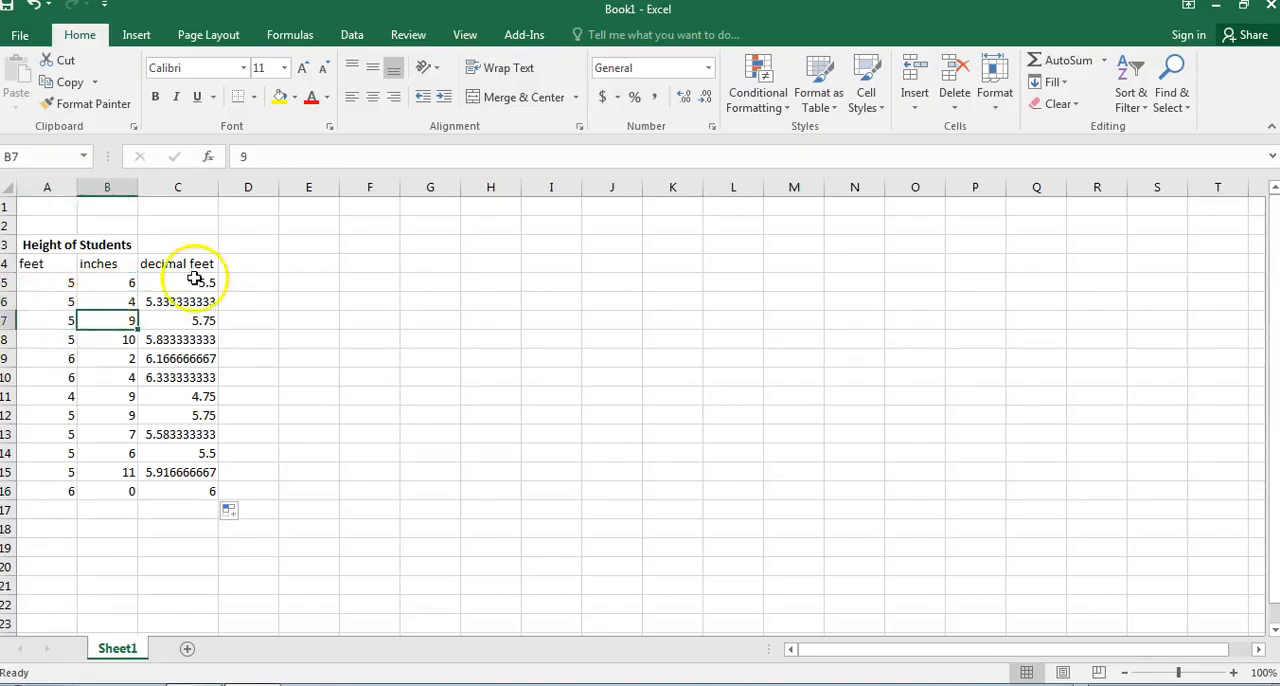
{"action": "left_click", "coordinate": [194, 280]}
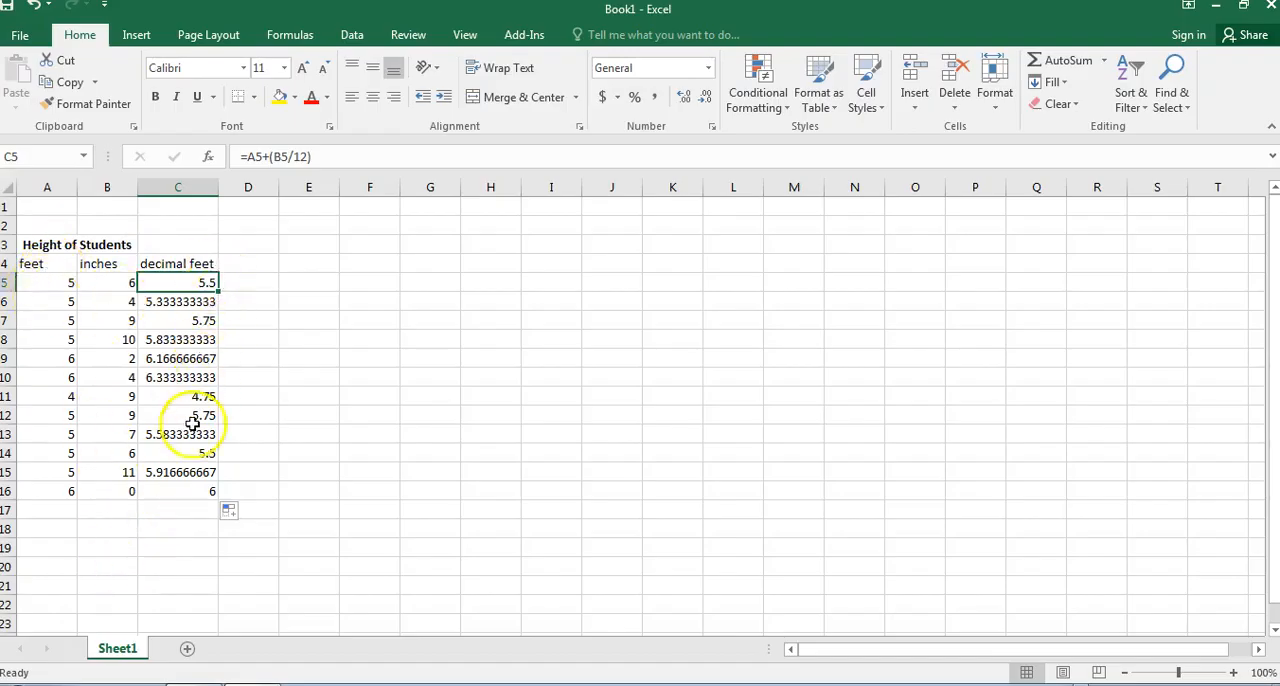
Widen column B slightly and add a right-aligned SUM label in B17.
{"action": "left_click_drag", "start_coordinate": [139, 187], "coordinate": [153, 187]}
{"action": "left_click", "coordinate": [125, 513]}
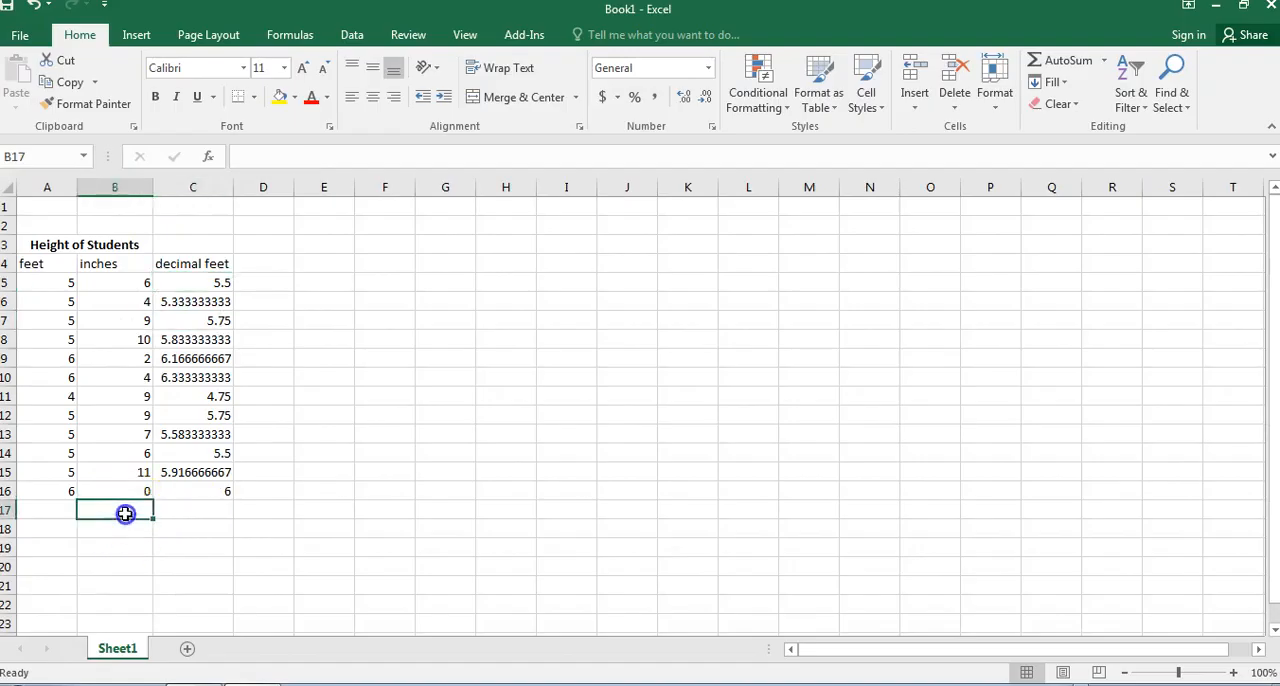
{"action": "type", "text": "s"}
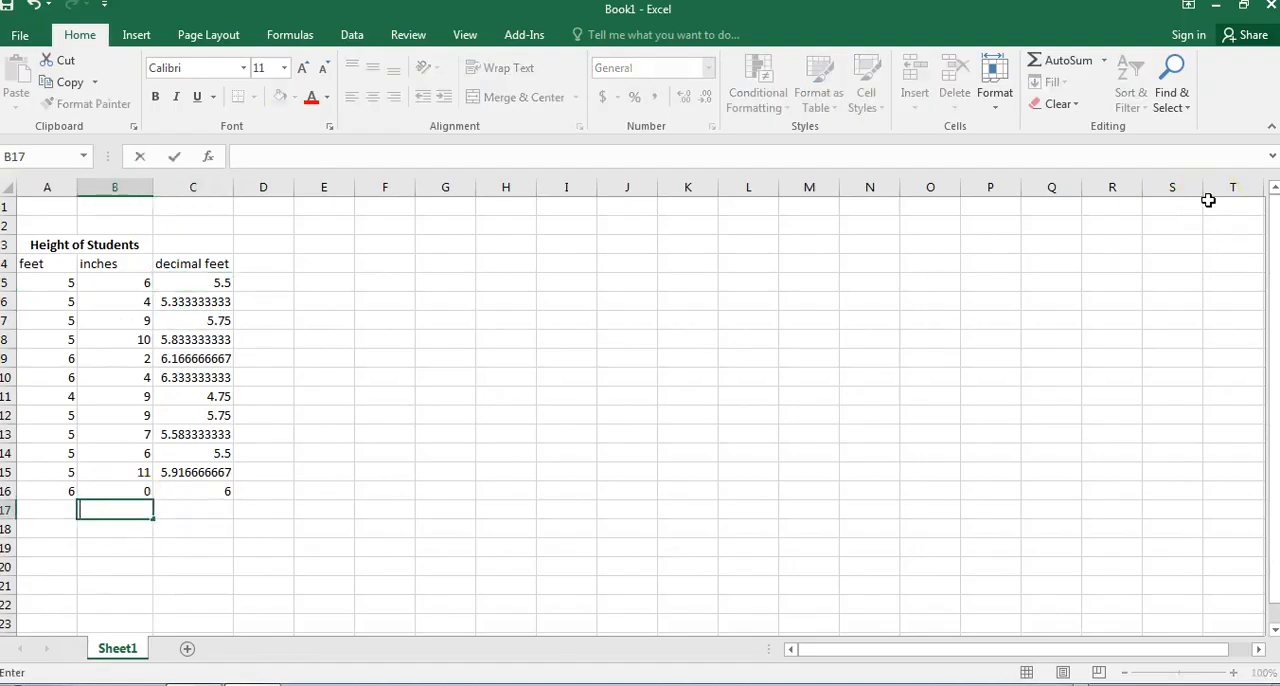
{"action": "type", "text": "UM"}
{"action": "key", "text": "Return"}
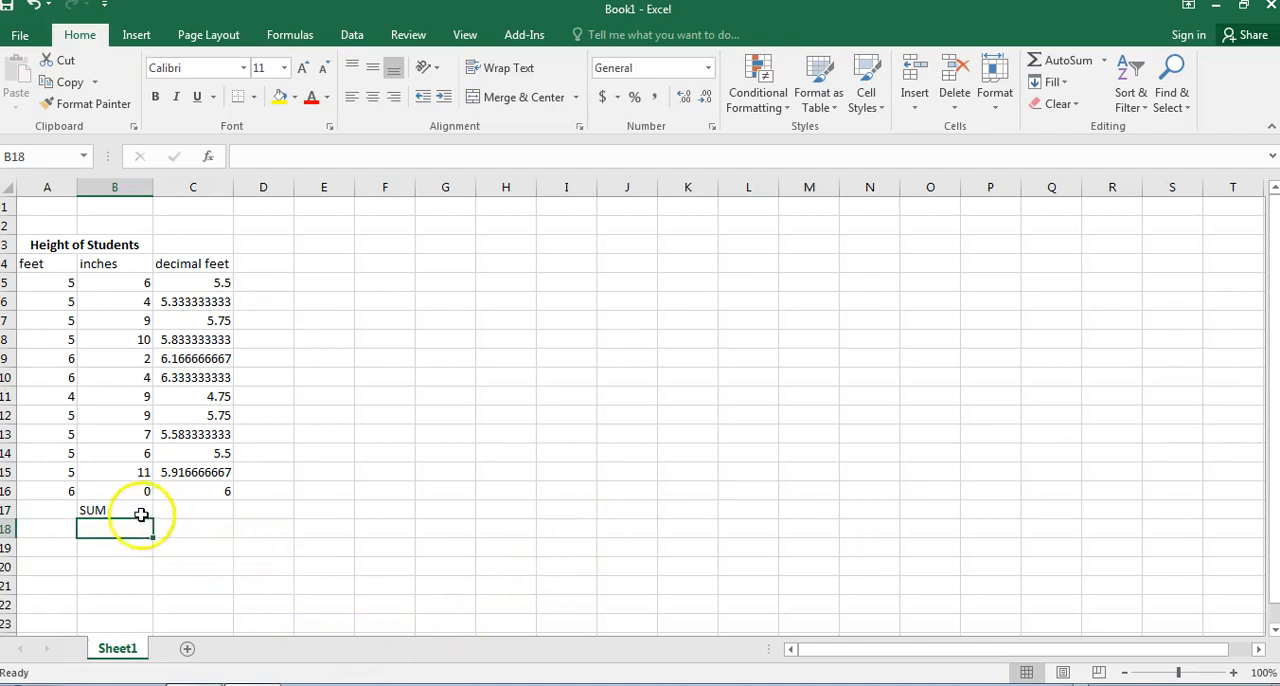
{"action": "left_click", "coordinate": [142, 512]}
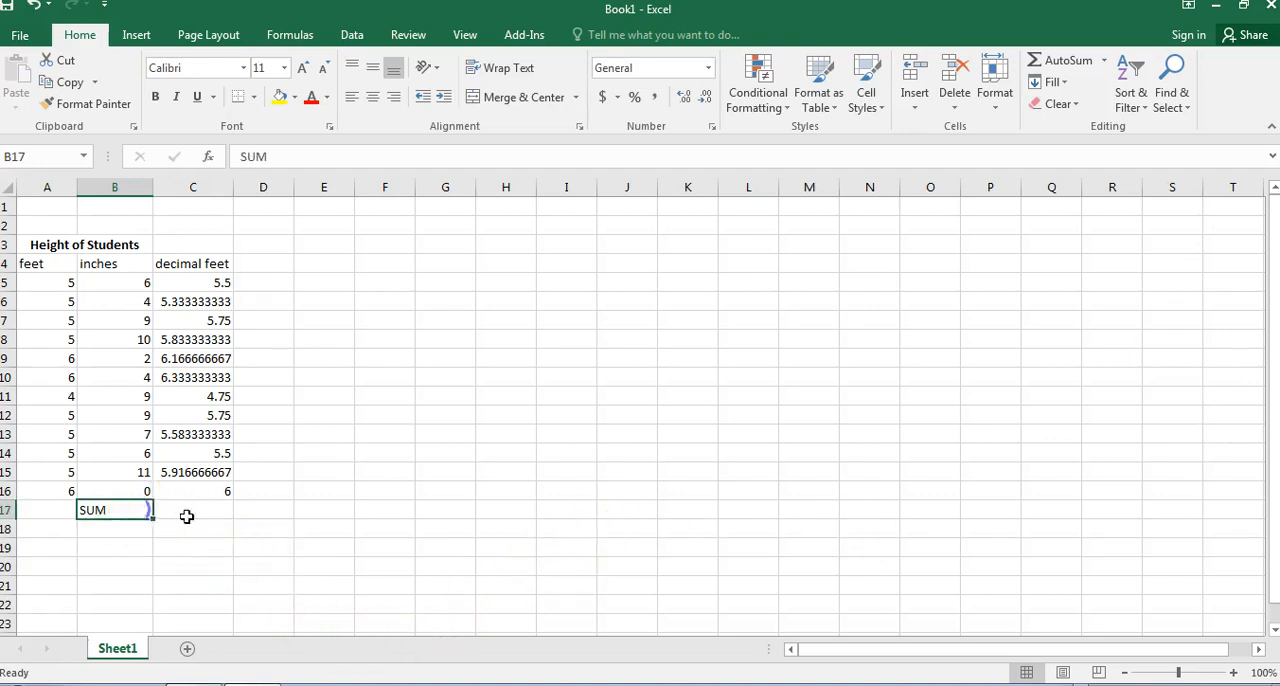
{"action": "left_click", "coordinate": [396, 102]}
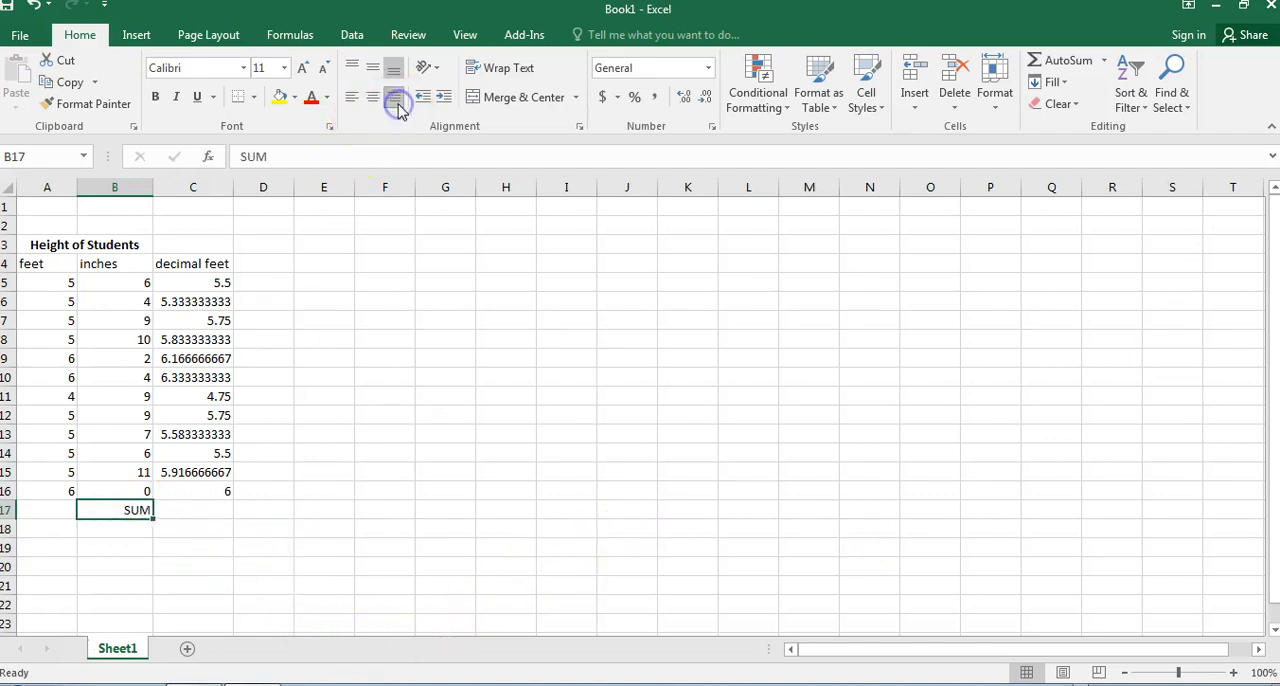
Total the decimal feet heights in C17 with the formula =SUM(C5:C16).
{"action": "left_click", "coordinate": [182, 512]}
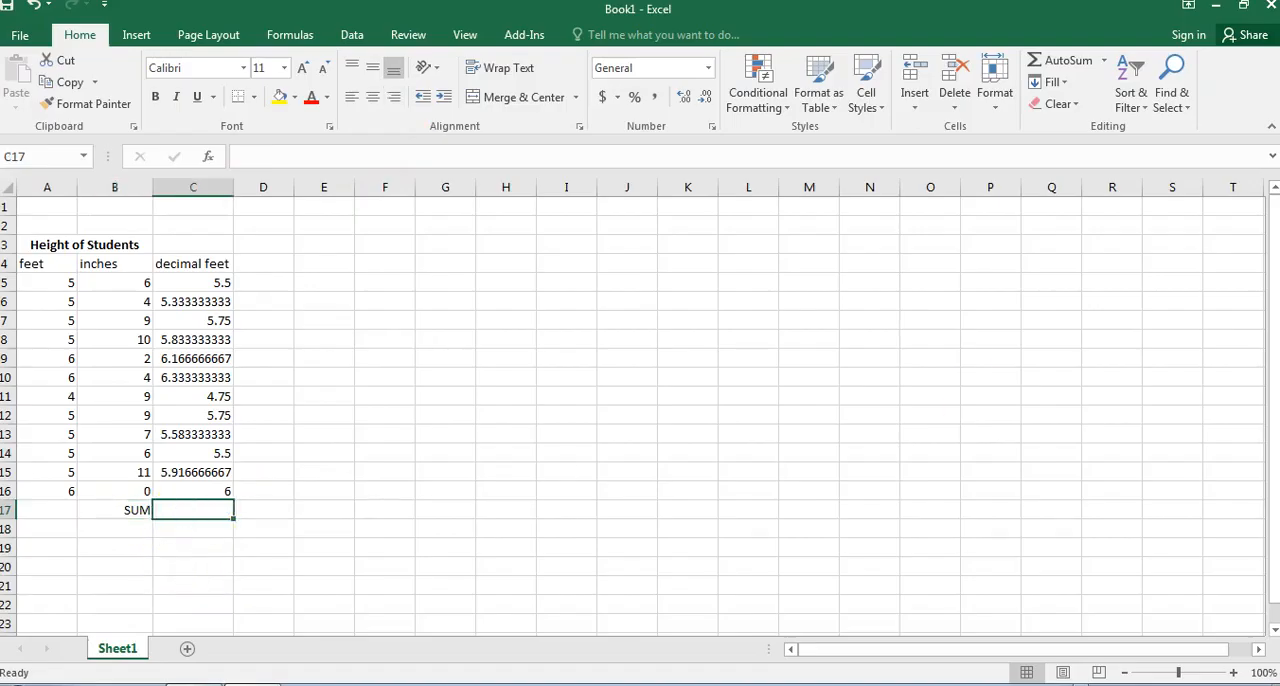
{"action": "type", "text": "=SUM"}
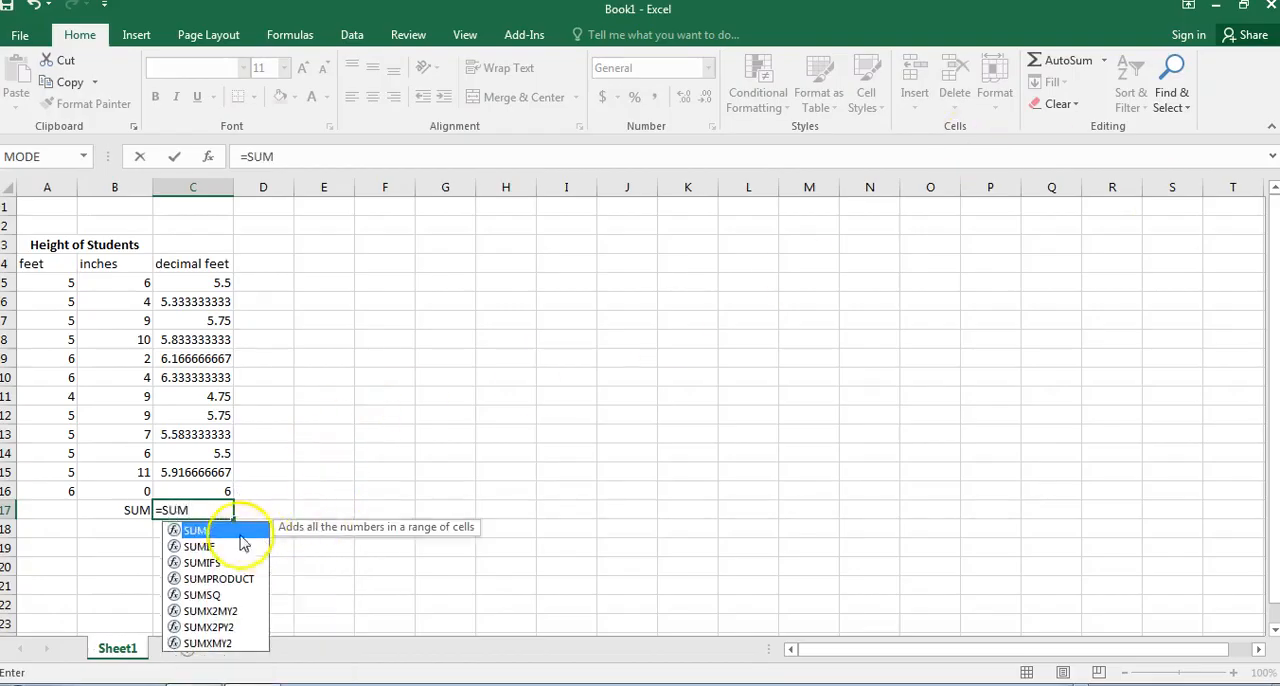
{"action": "double_click", "coordinate": [203, 534]}
{"action": "left_click_drag", "start_coordinate": [216, 282], "coordinate": [213, 485]}
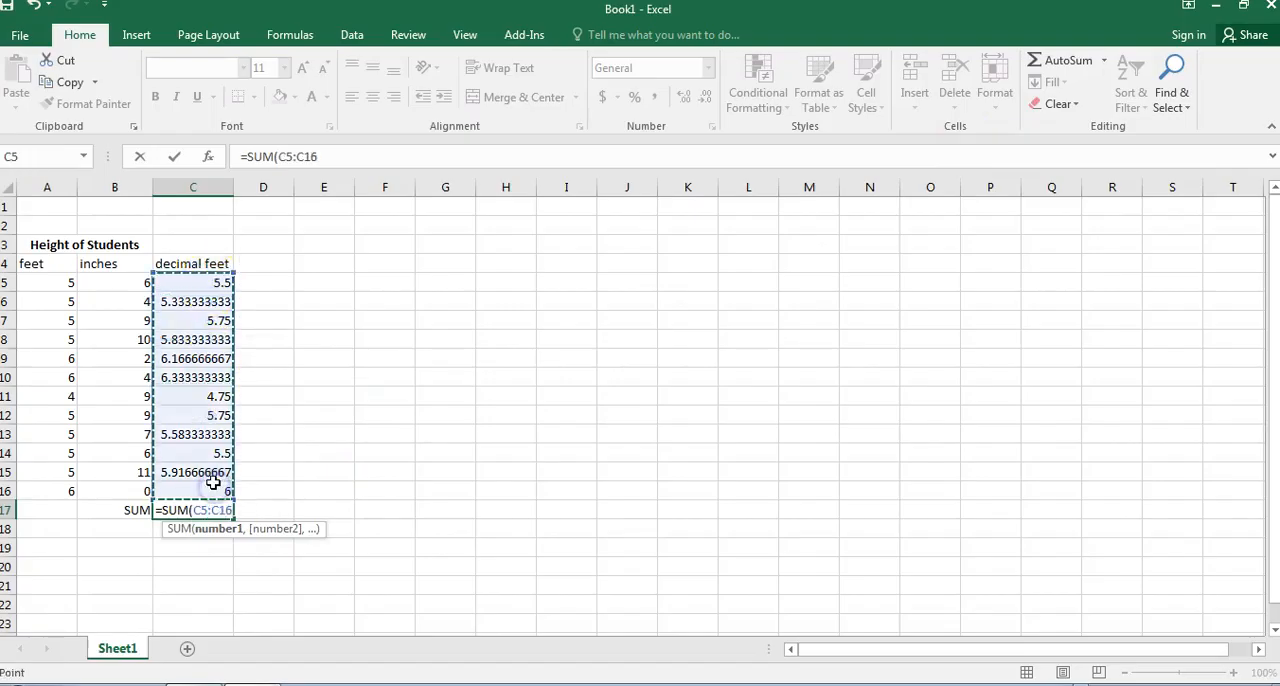
{"action": "key", "text": "Return"}
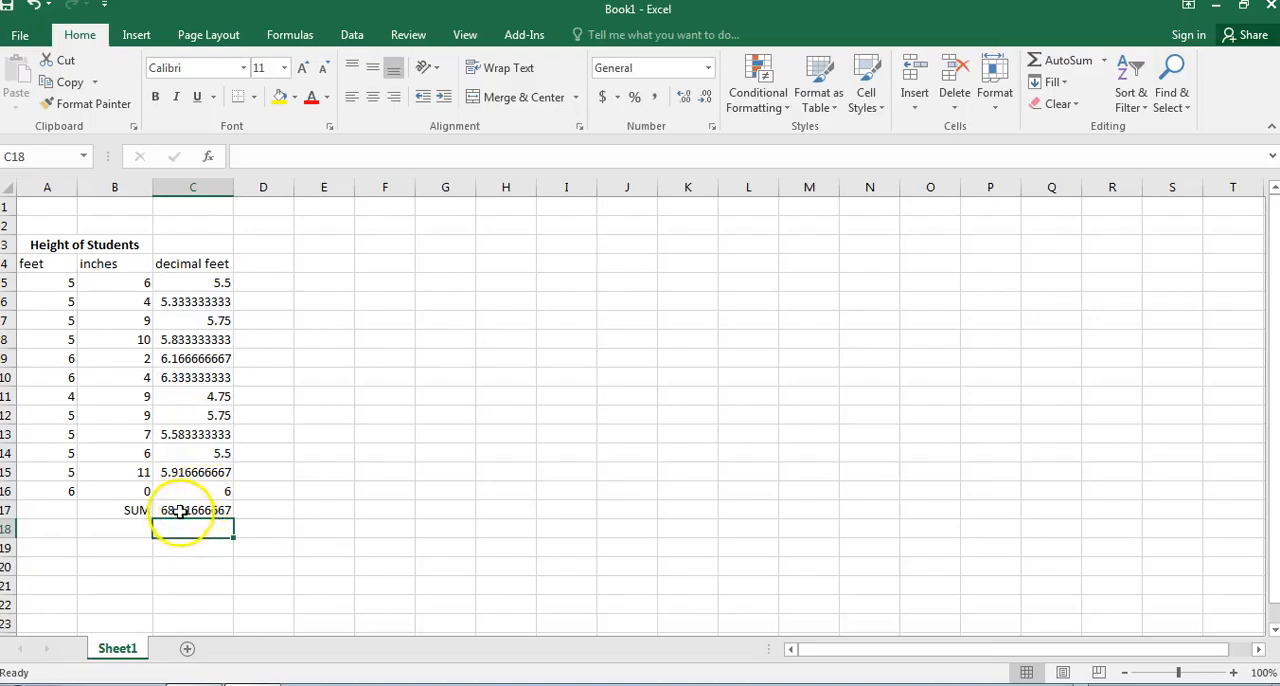
{"action": "left_click", "coordinate": [179, 511]}
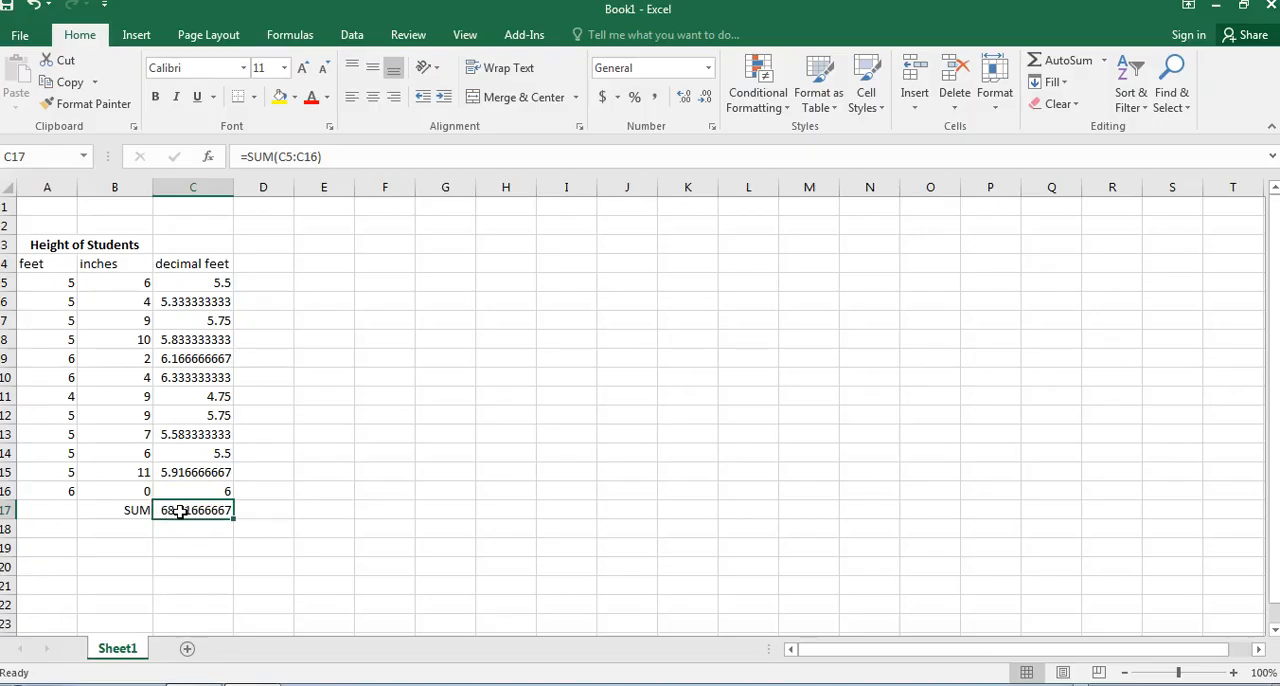
Widen column E to 13.00 and add the labels MODE in E4 and MEDIAN in E6.
{"action": "left_click_drag", "start_coordinate": [354, 188], "coordinate": [385, 194]}
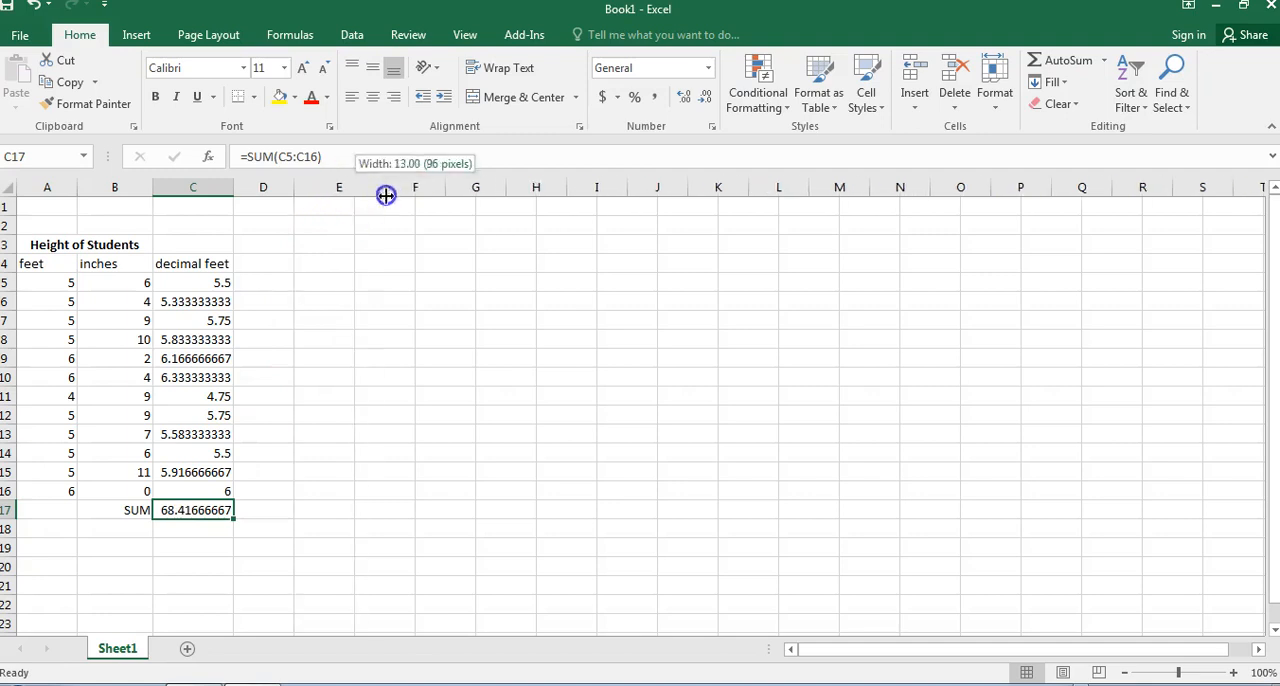
{"action": "left_click", "coordinate": [346, 263]}
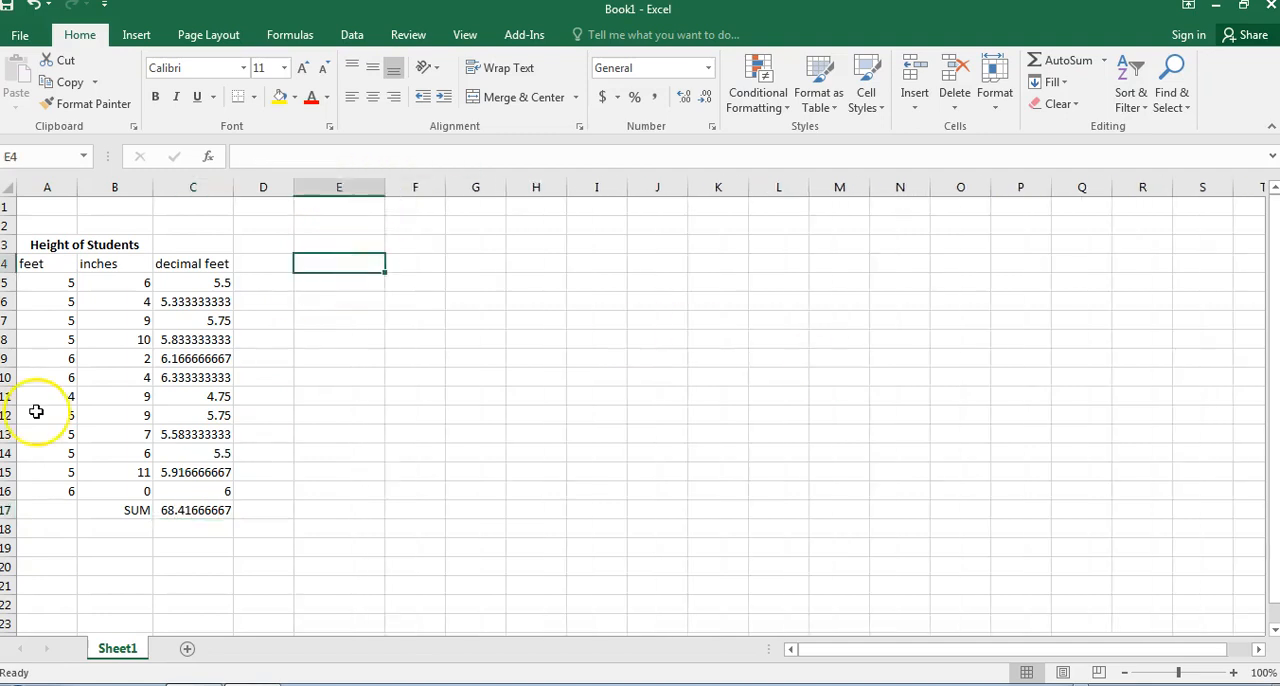
{"action": "type", "text": "MO"}
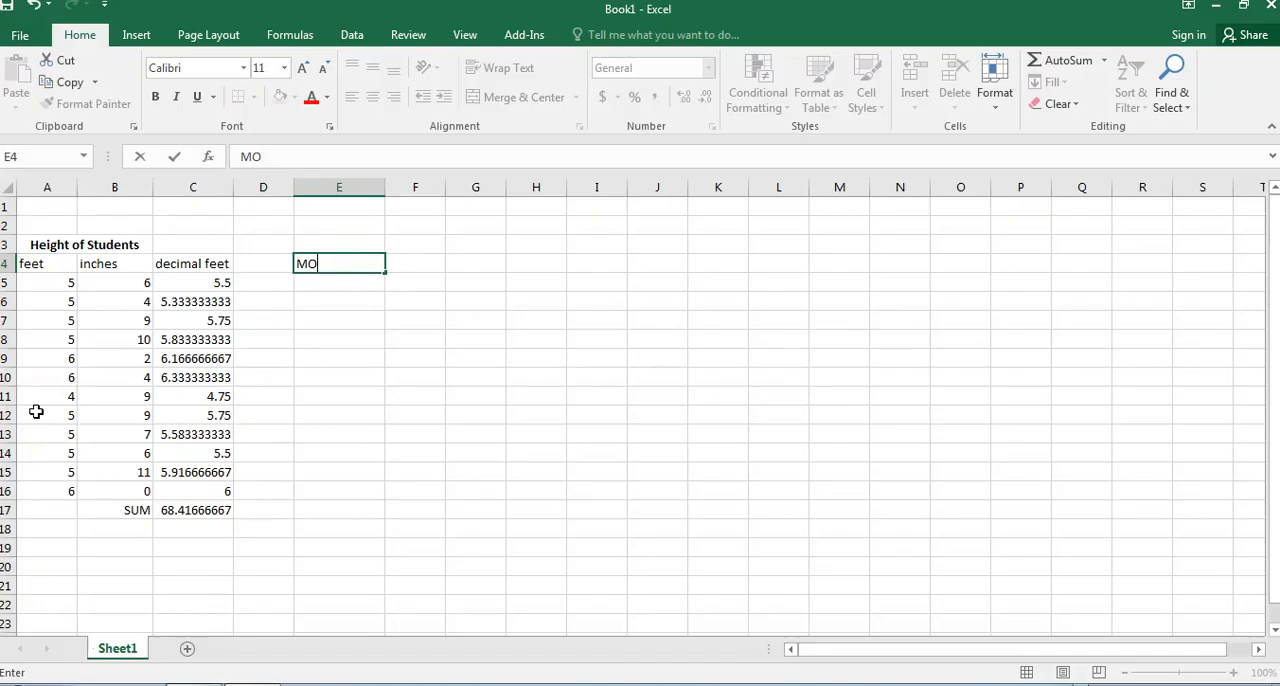
{"action": "key", "text": "Return"}
{"action": "key", "text": "Return"}
{"action": "type", "text": "MEDIAN"}
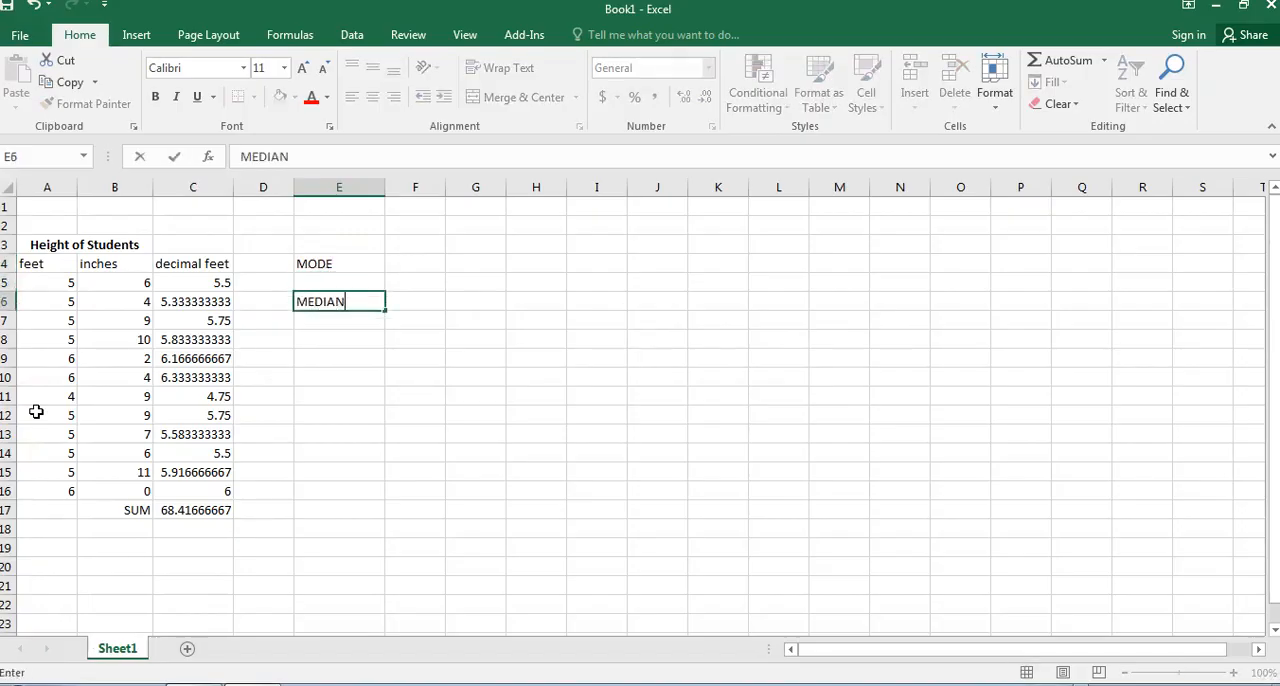
{"action": "key", "text": "Return"}
Add the labels MAX in E8, MIN in E10, STDEV in E12 and RANGE in E14.
{"action": "key", "text": "Return"}
{"action": "type", "text": "MAX"}
{"action": "key", "text": "Return"}
{"action": "key", "text": "Return"}
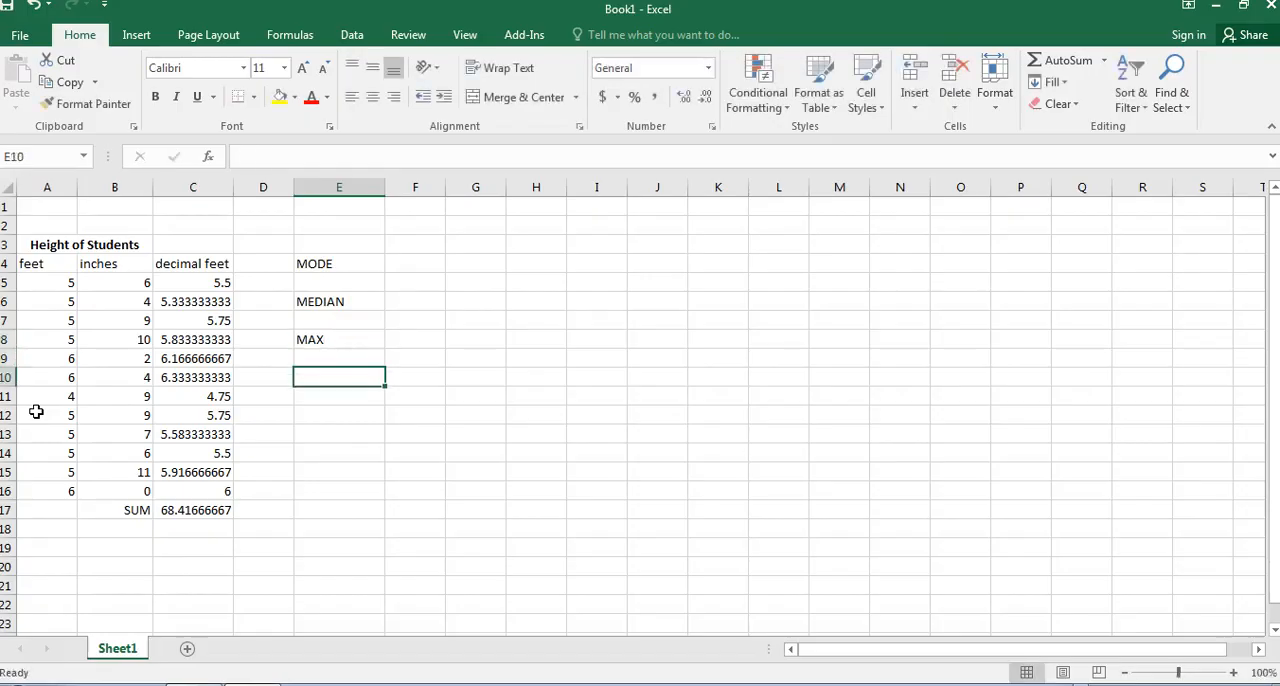
{"action": "type", "text": "MI"}
{"action": "key", "text": "Return"}
{"action": "key", "text": "Return"}
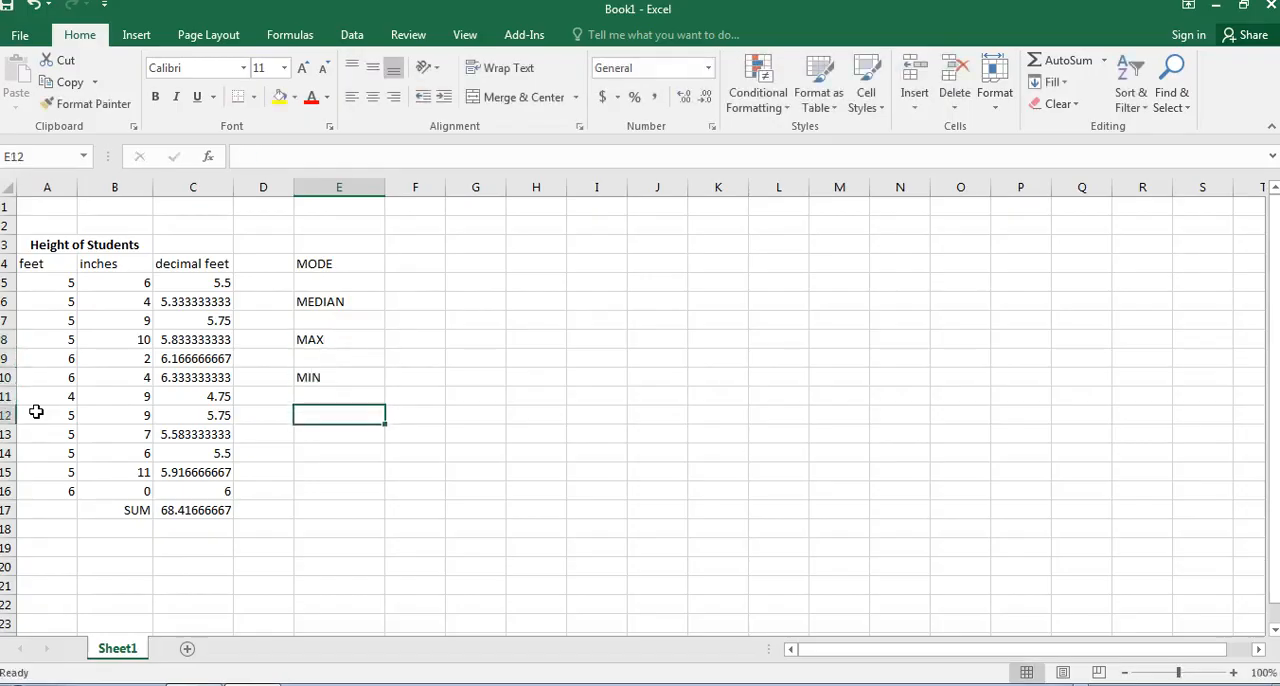
{"action": "type", "text": "STDE"}
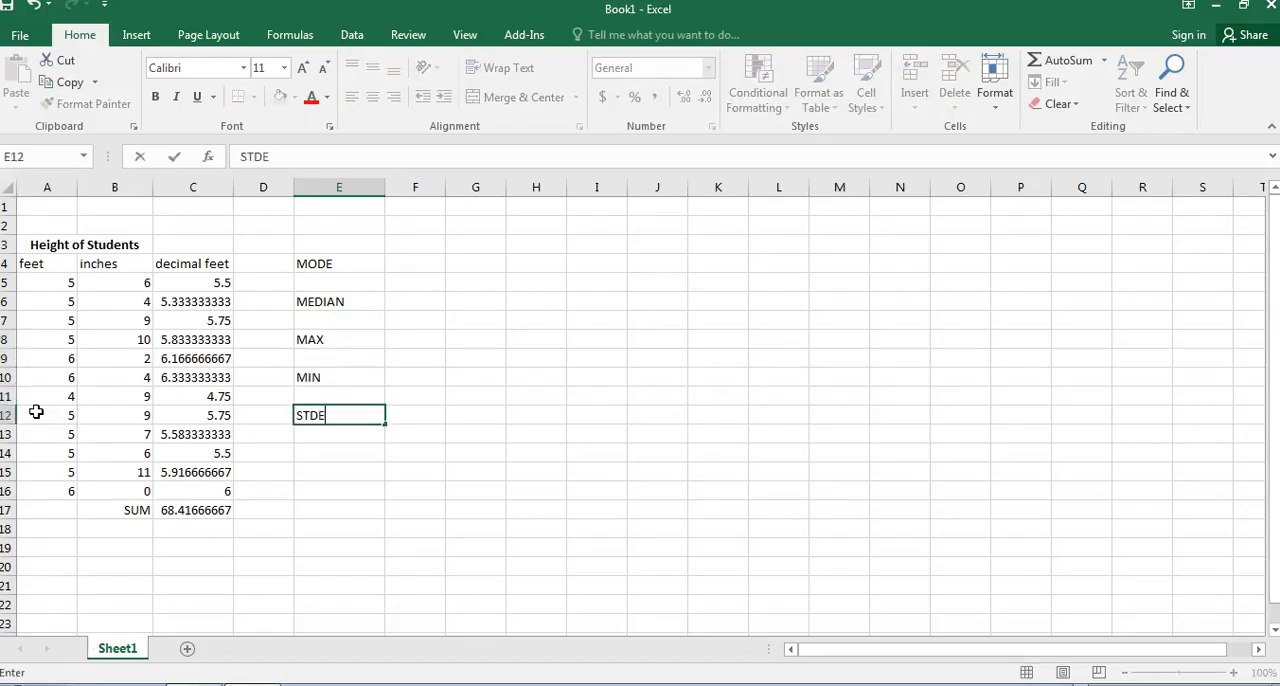
{"action": "key", "text": "Return"}
{"action": "key", "text": "Return"}
{"action": "type", "text": "R"}
{"action": "key", "text": "Return"}
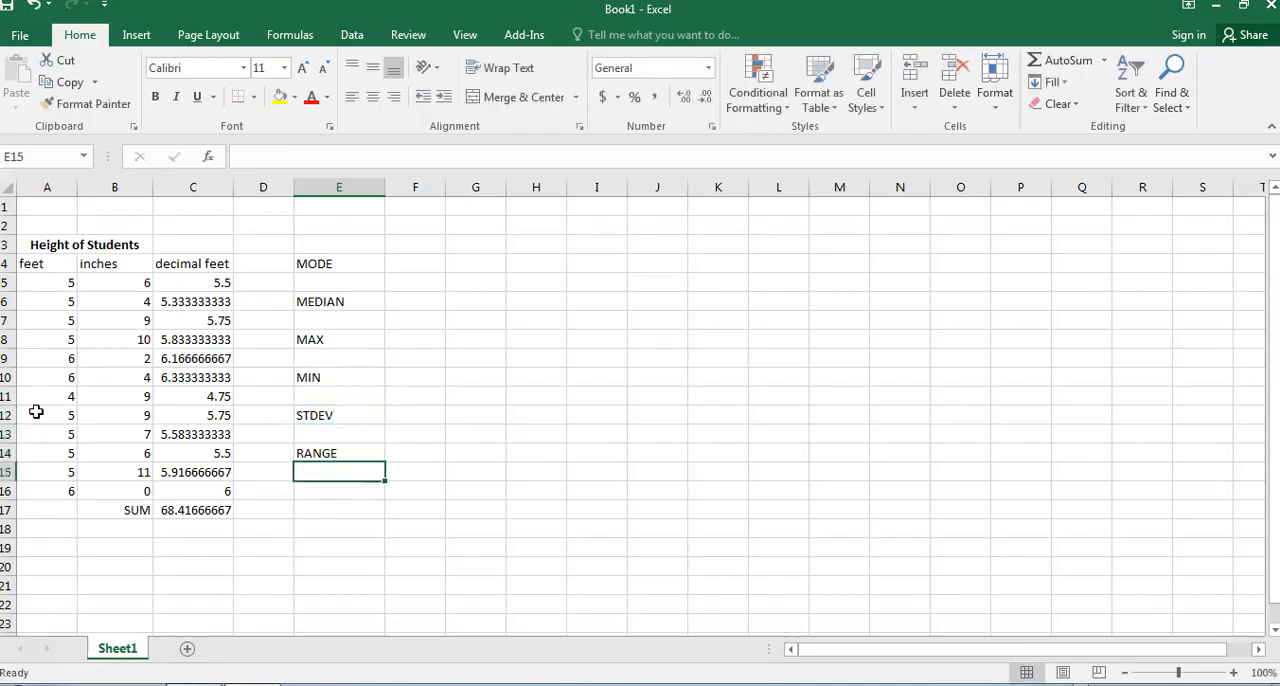
Right-align the whole of column E so the statistic labels sit against column F.
{"action": "left_click", "coordinate": [338, 356]}
{"action": "left_click_drag", "start_coordinate": [330, 268], "coordinate": [306, 469]}
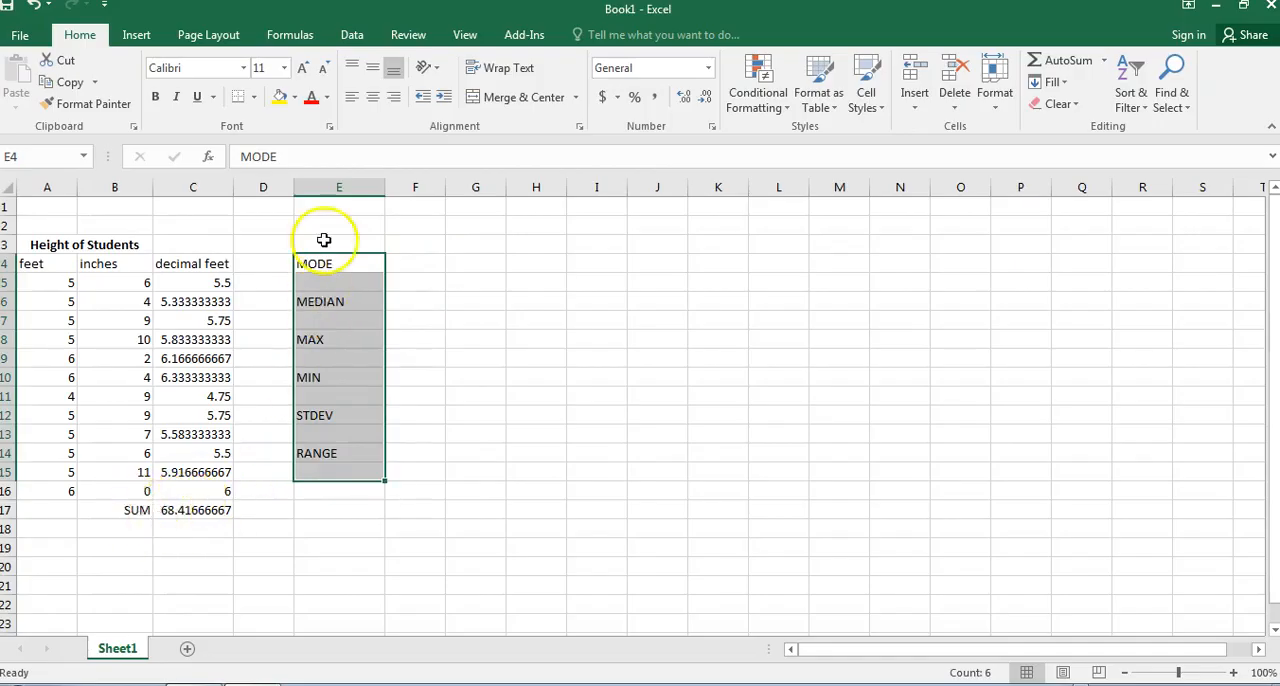
{"action": "left_click", "coordinate": [338, 188]}
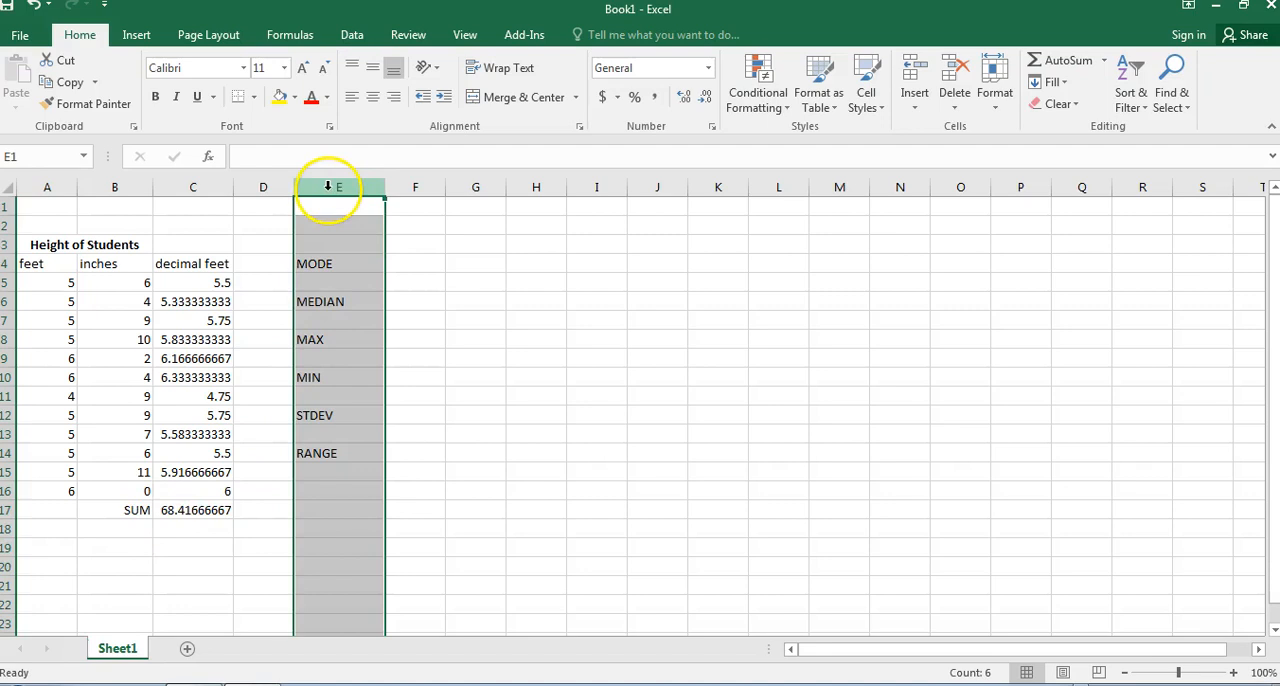
{"action": "left_click", "coordinate": [8, 263]}
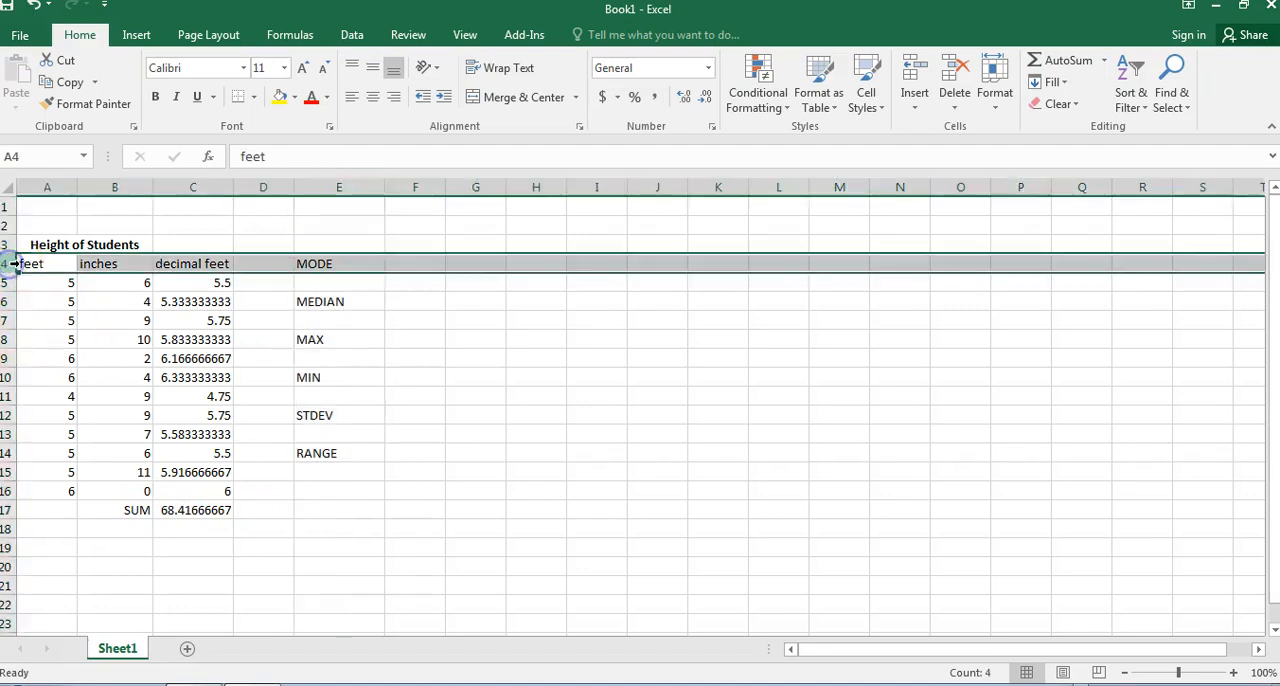
{"action": "left_click", "coordinate": [311, 188]}
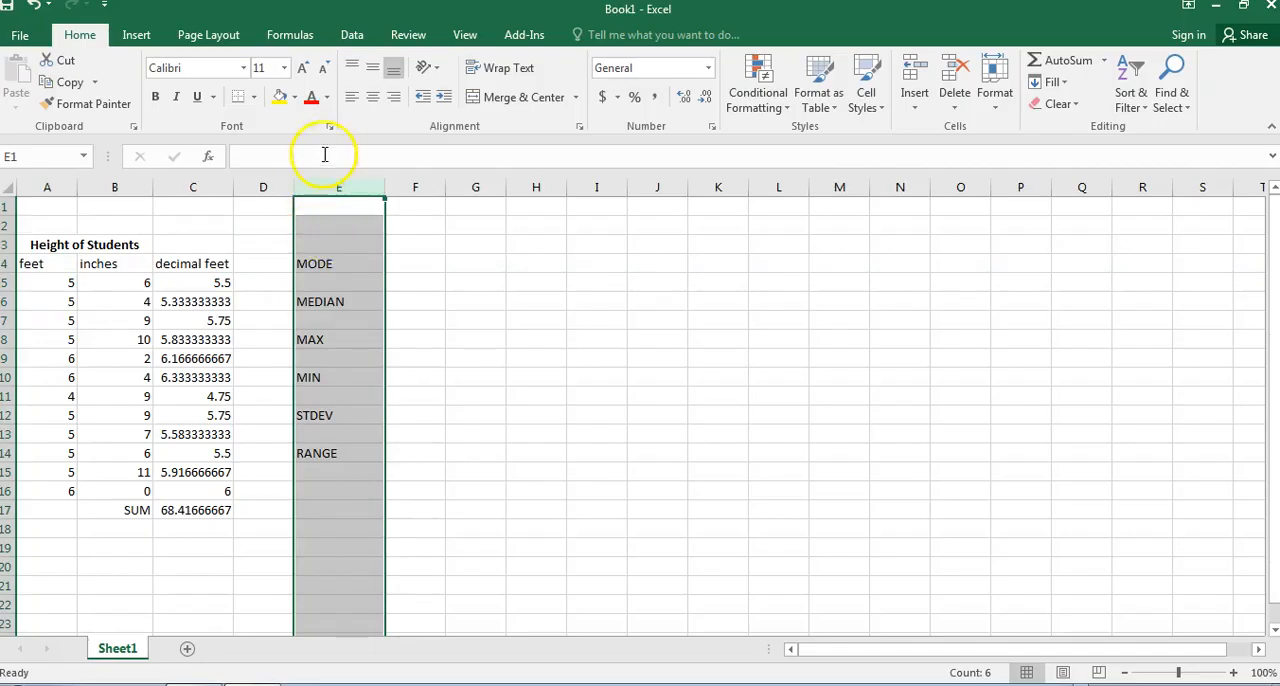
{"action": "left_click", "coordinate": [373, 99]}
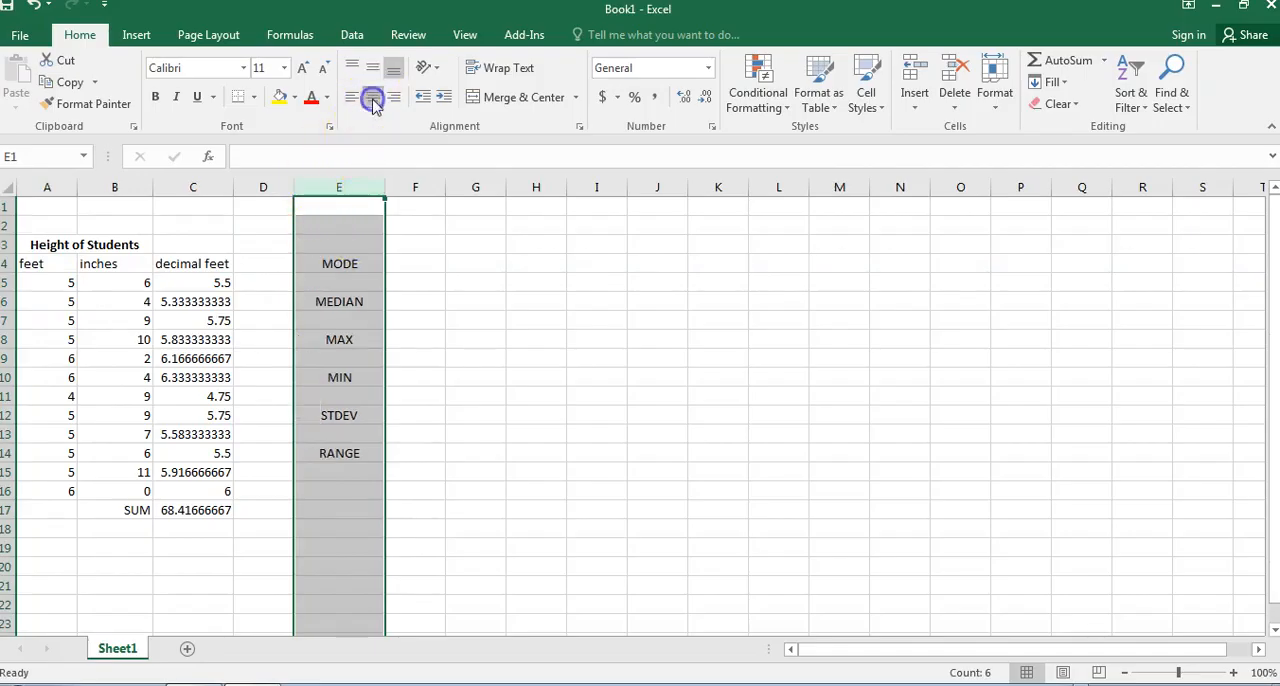
{"action": "left_click", "coordinate": [393, 99]}
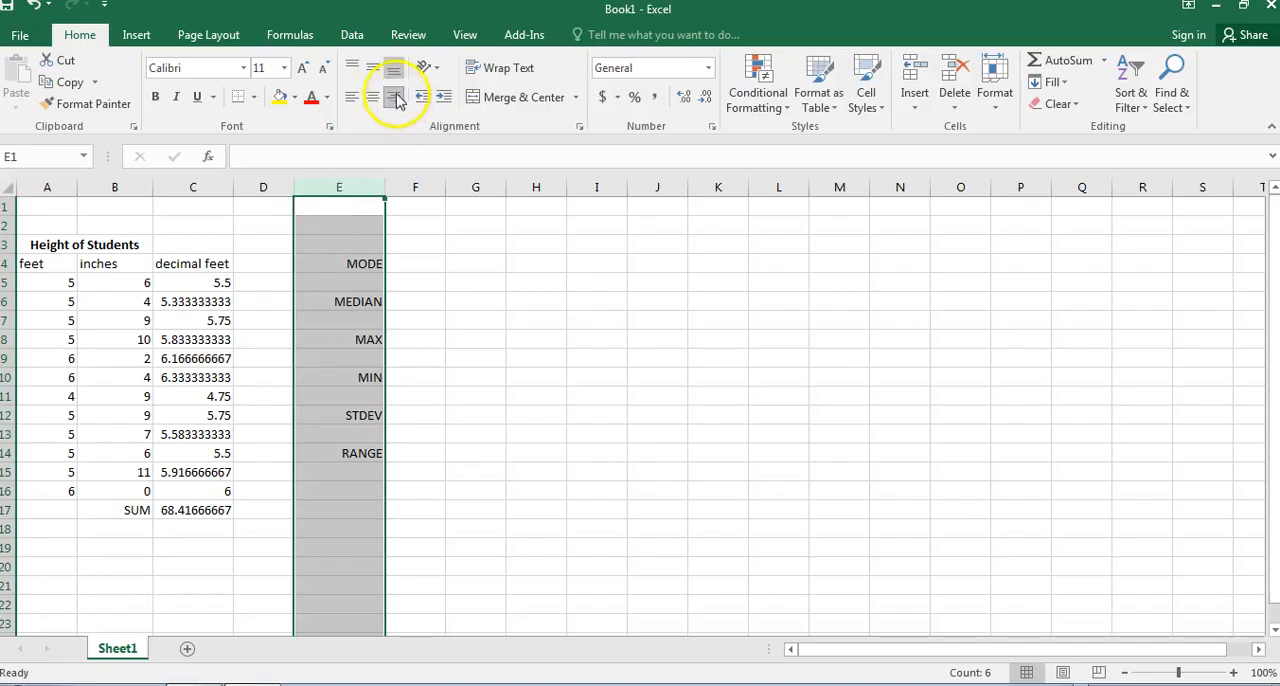
Calculate the mode of the decimal feet heights in F4 with =MODE.MULT(C5:C16).
{"action": "left_click", "coordinate": [416, 260]}
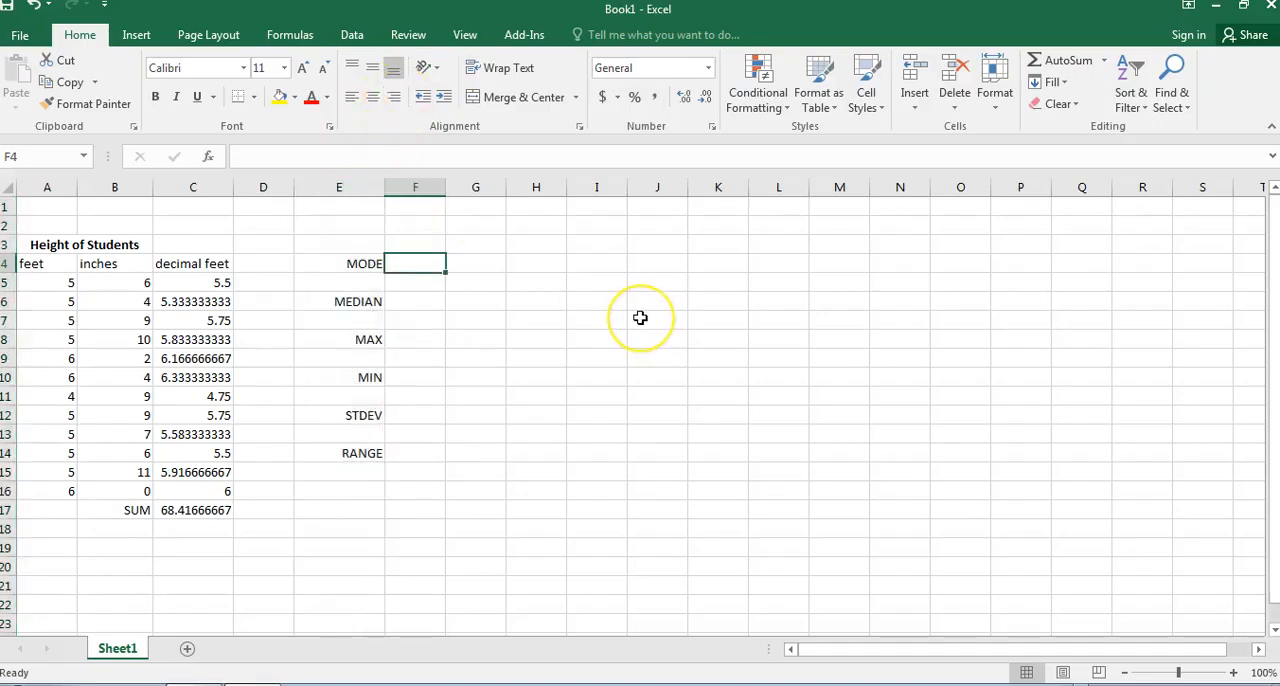
{"action": "type", "text": "="}
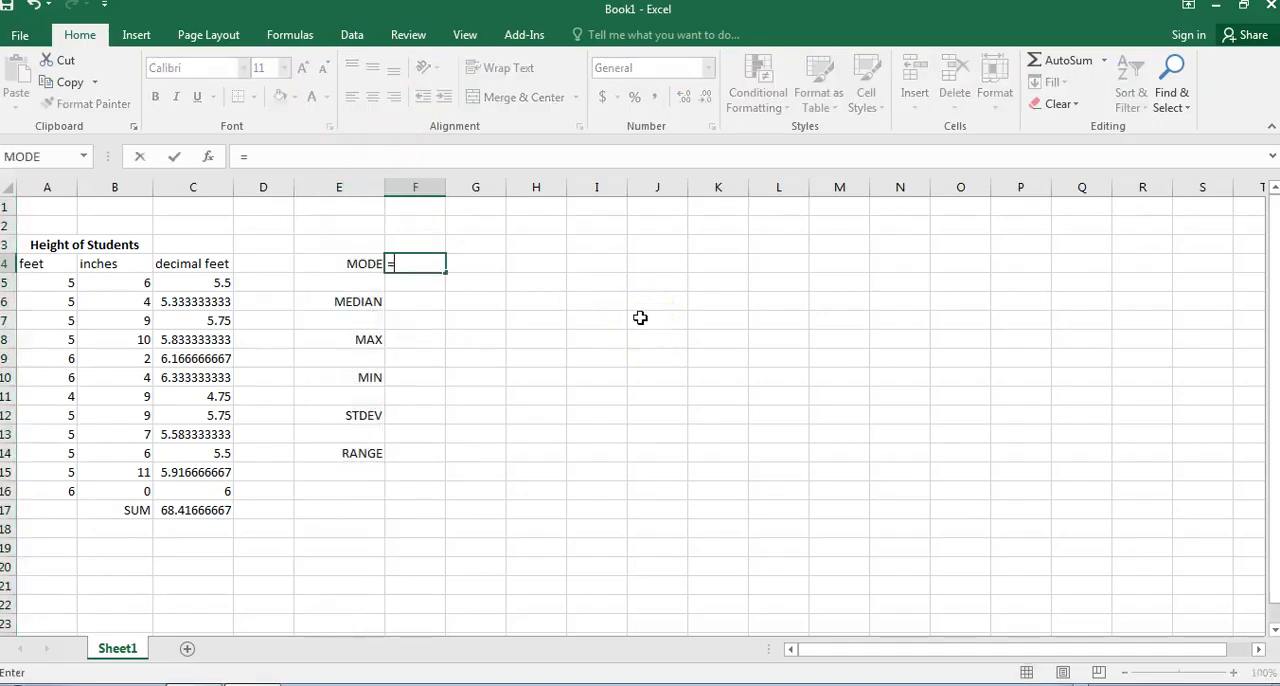
{"action": "type", "text": "MODE"}
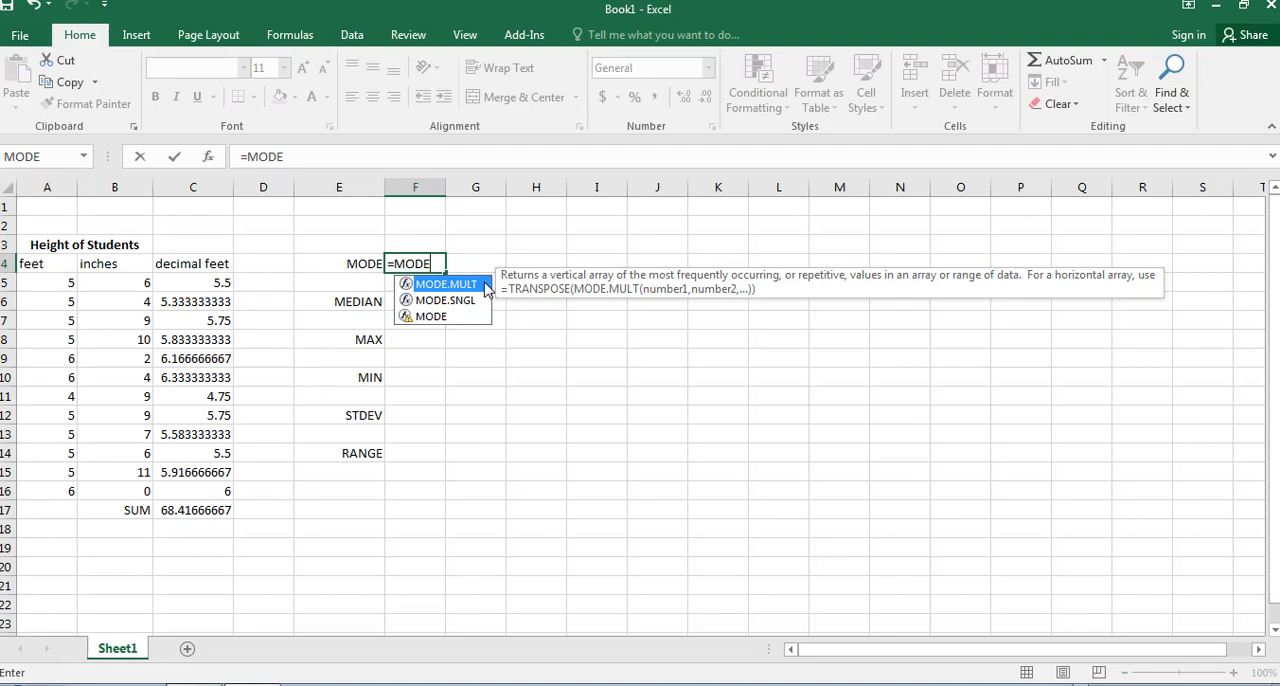
{"action": "double_click", "coordinate": [445, 284]}
{"action": "left_click_drag", "start_coordinate": [218, 283], "coordinate": [215, 320]}
{"action": "left_click_drag", "start_coordinate": [208, 401], "coordinate": [205, 489]}
{"action": "key", "text": "Return"}
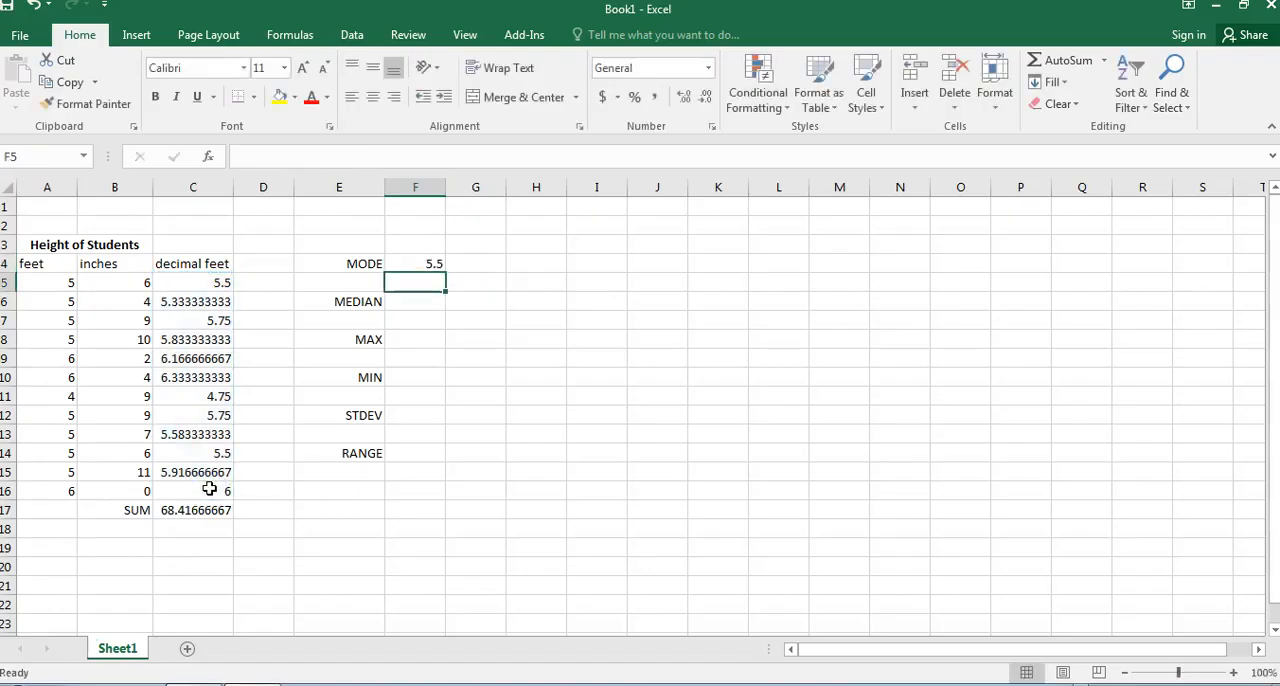
Center the contents of the statistic result cells F4:F14.
{"action": "left_click_drag", "start_coordinate": [429, 262], "coordinate": [418, 451]}
{"action": "left_click", "coordinate": [372, 97]}
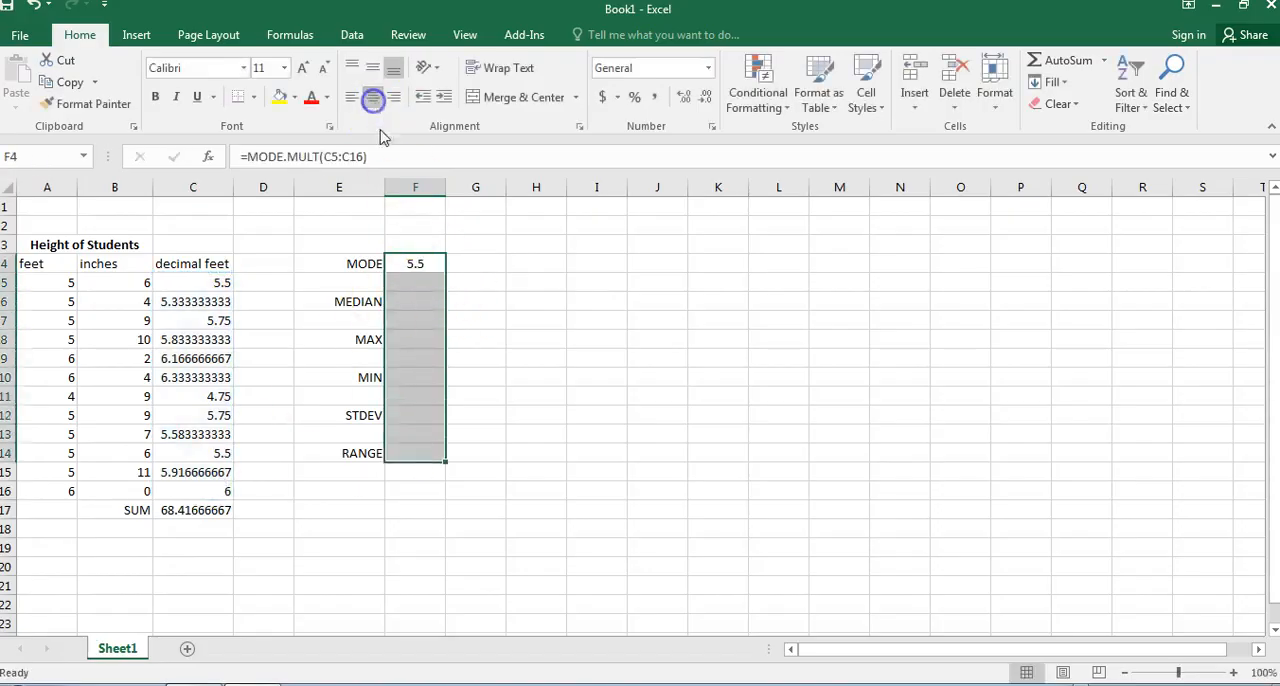
{"action": "left_click", "coordinate": [415, 264]}
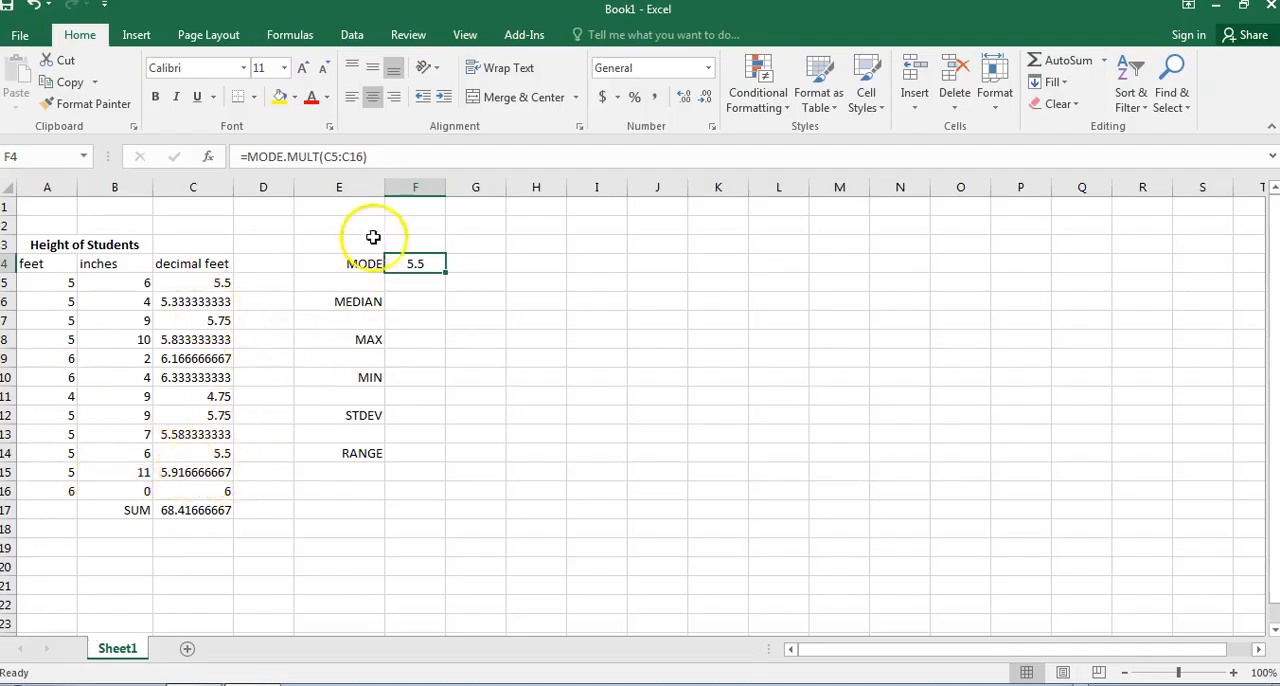
Calculate the median of the decimal feet heights in F6 with =MEDIAN(C5:C16).
{"action": "left_click", "coordinate": [426, 307]}
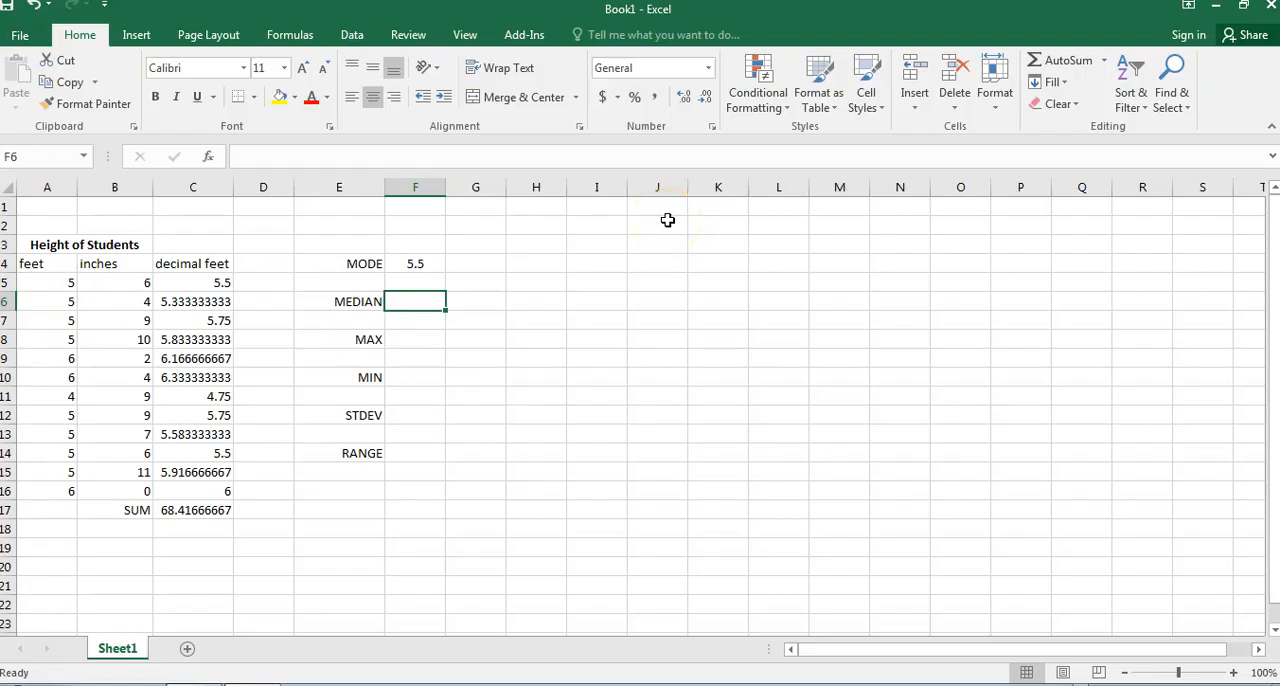
{"action": "type", "text": "="}
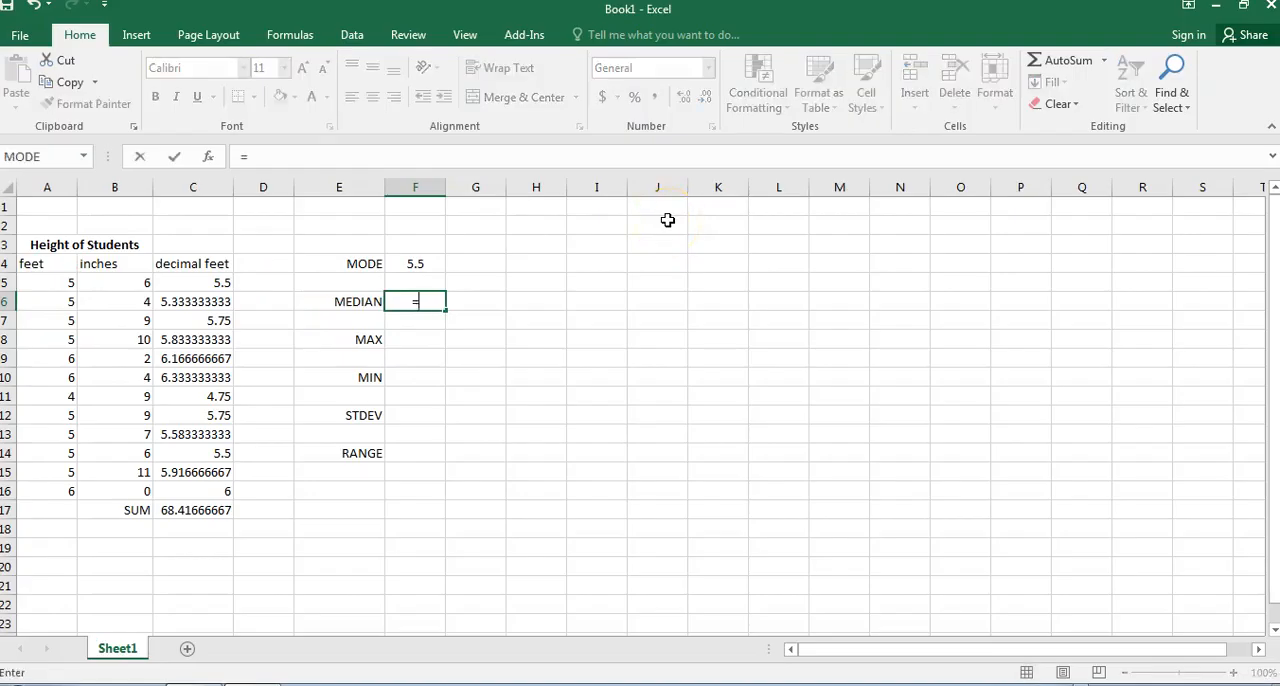
{"action": "type", "text": "MEDIAN"}
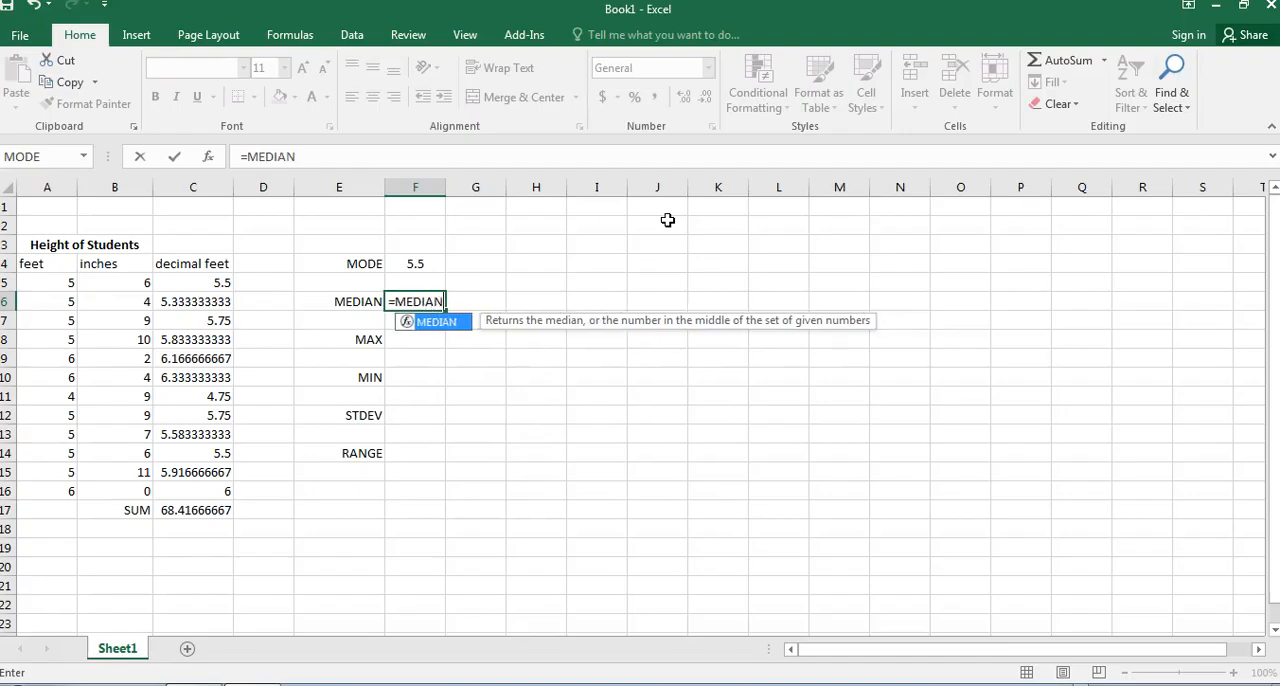
{"action": "double_click", "coordinate": [434, 321]}
{"action": "left_click_drag", "start_coordinate": [222, 284], "coordinate": [203, 485]}
{"action": "key", "text": "Return"}
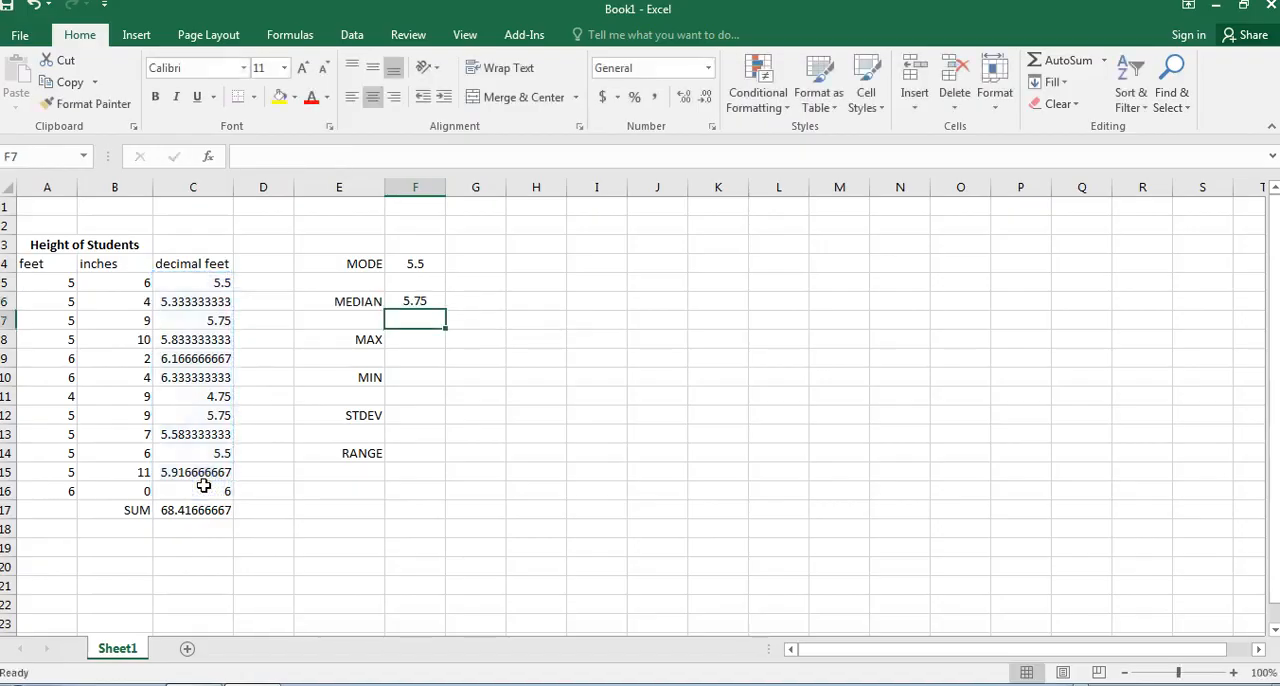
{"action": "left_click", "coordinate": [413, 298]}
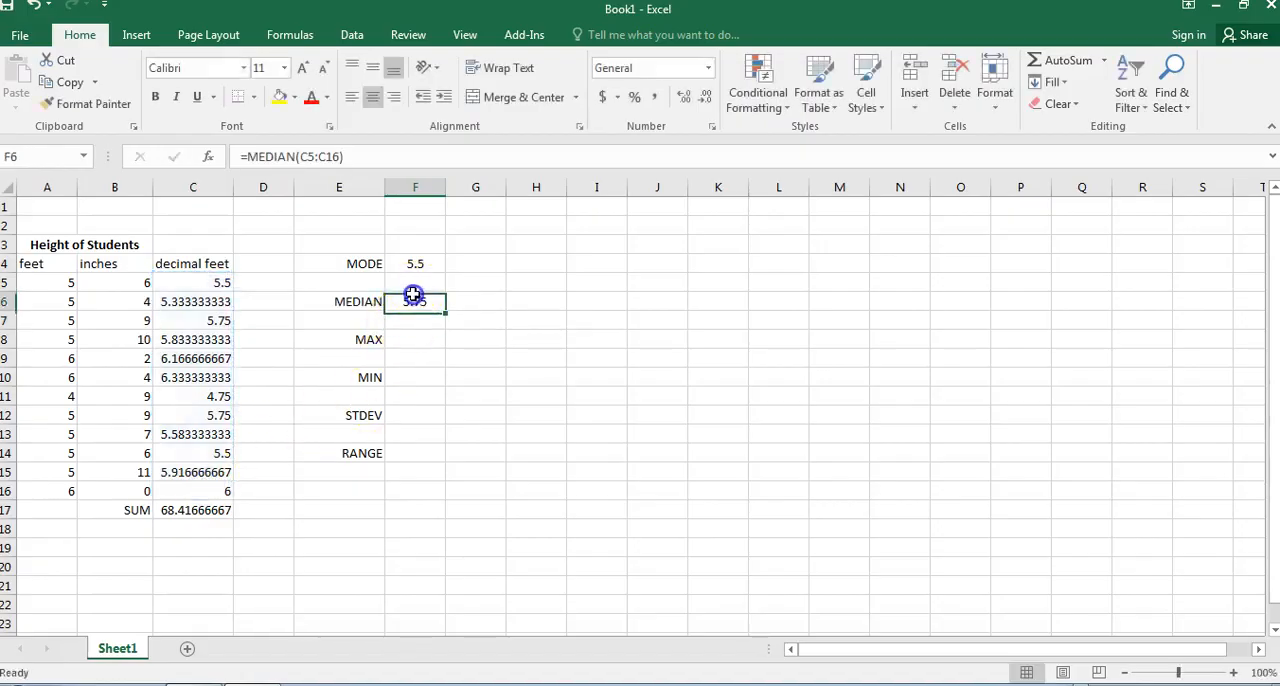
Add an AVERAGE label in E7 and calculate the average height in F7 with =AVERAGE(C5:C16).
{"action": "left_click", "coordinate": [363, 317]}
{"action": "type", "text": "AVERAGE"}
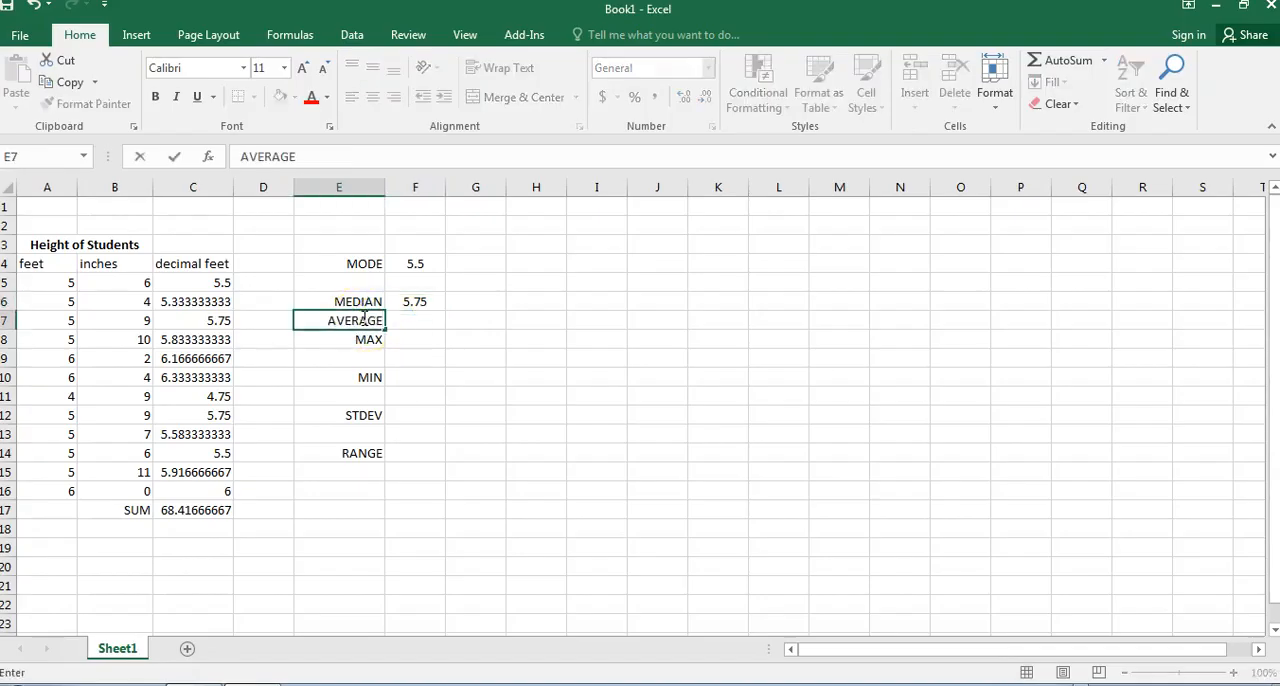
{"action": "key", "text": "Tab"}
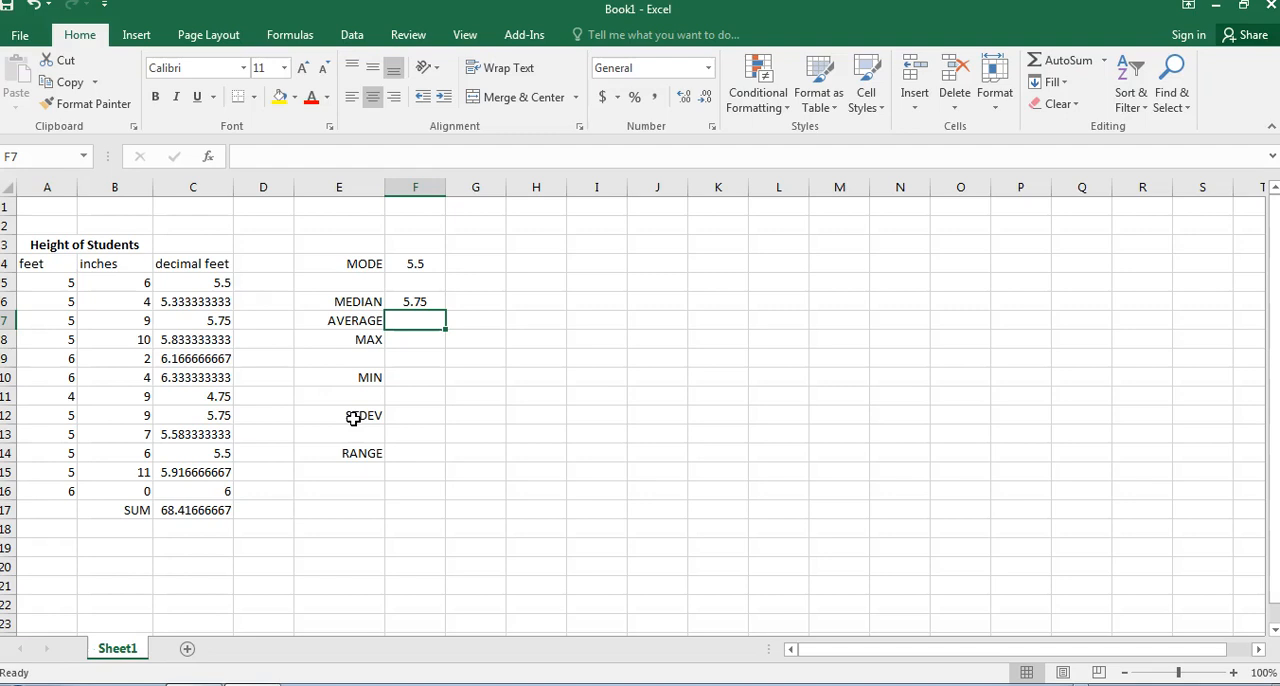
{"action": "type", "text": "="}
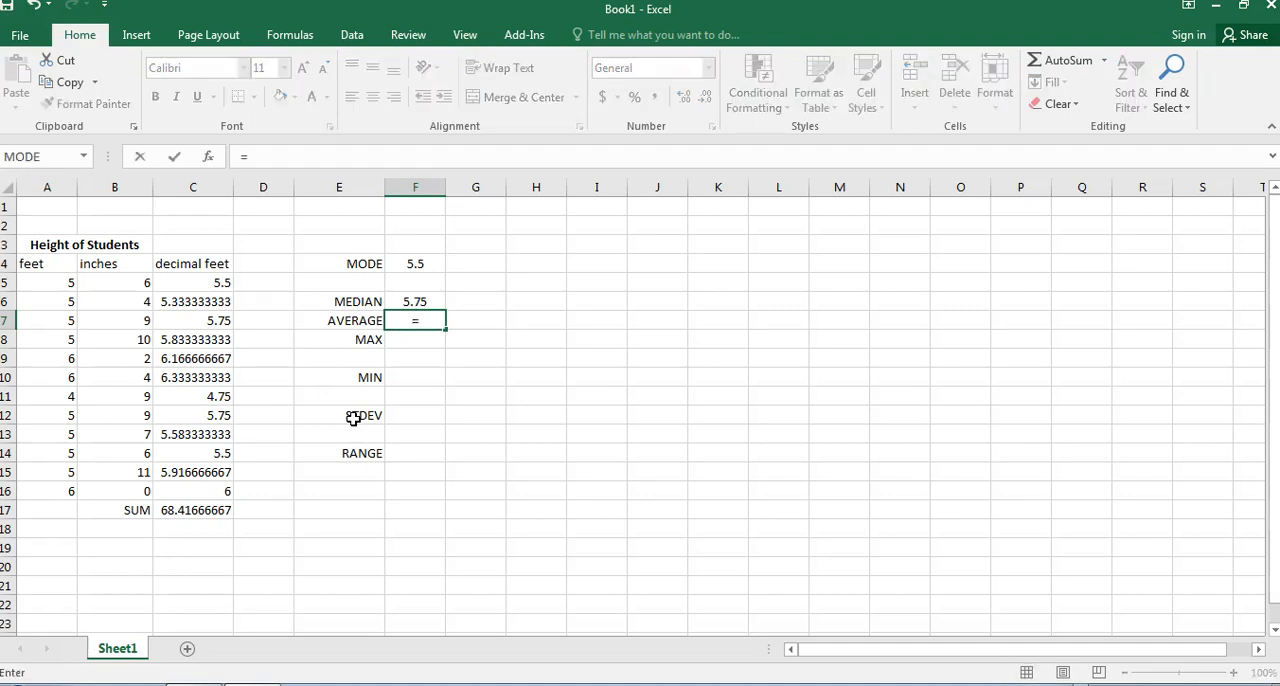
{"action": "type", "text": "AVER"}
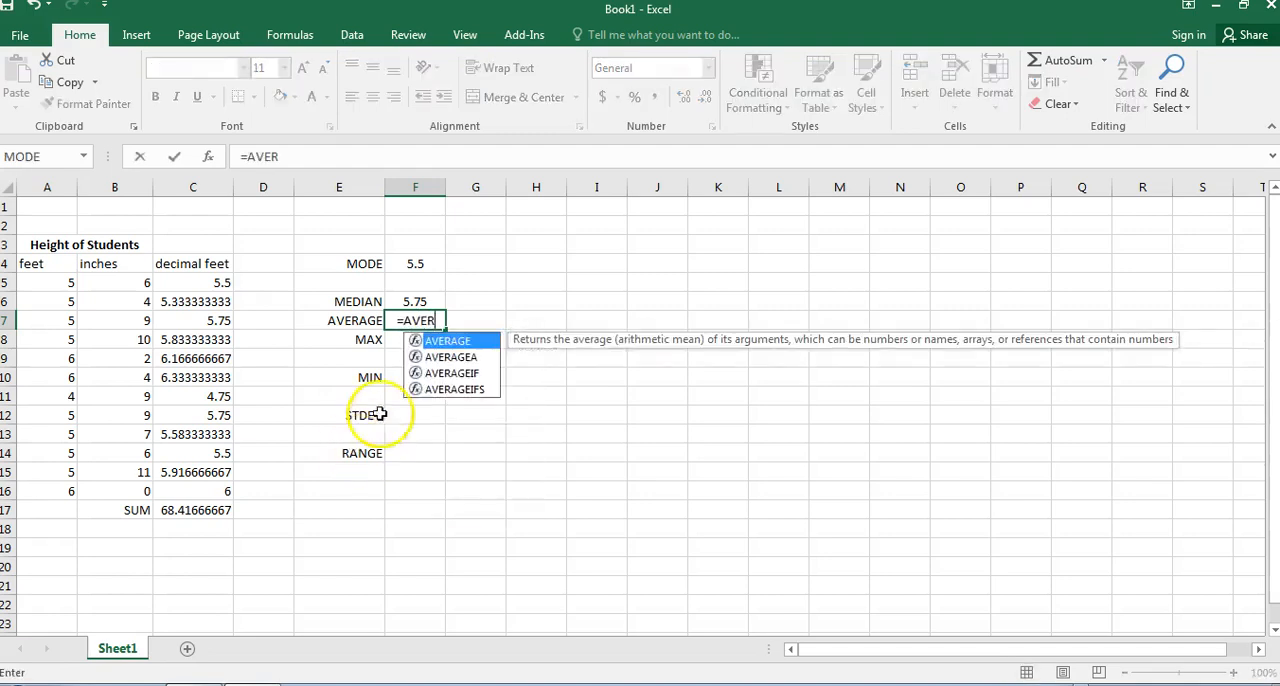
{"action": "left_click", "coordinate": [458, 341]}
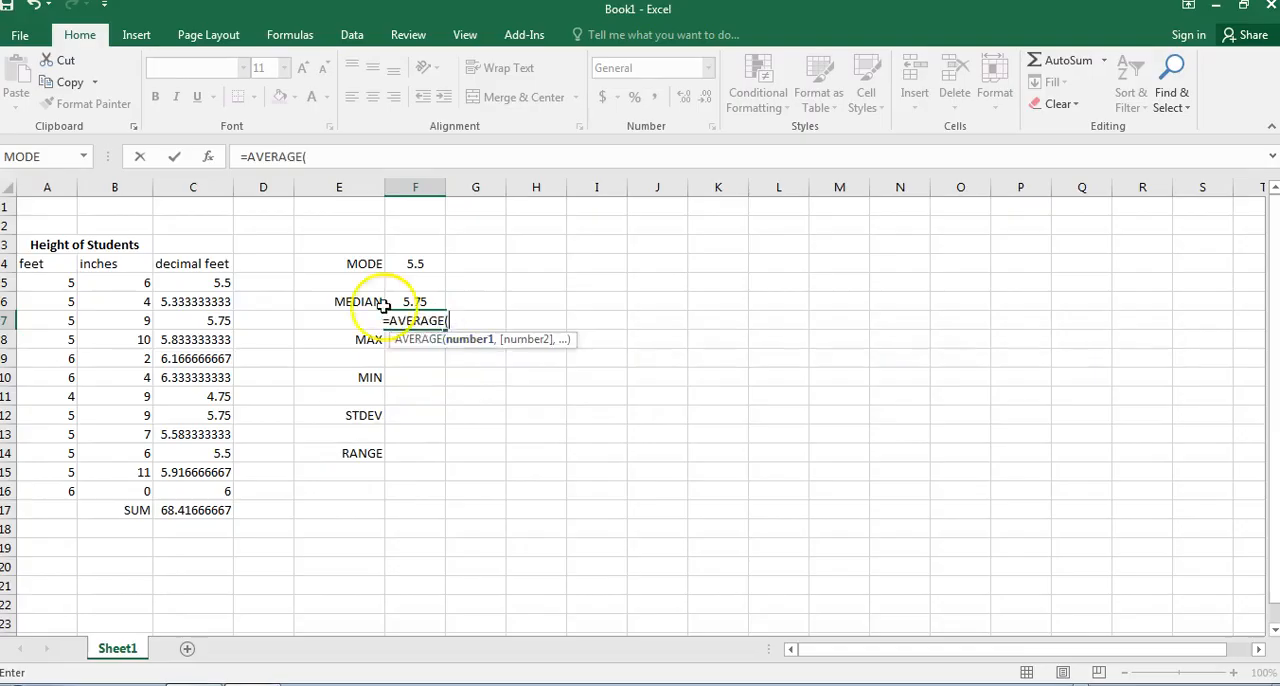
{"action": "left_click_drag", "start_coordinate": [215, 283], "coordinate": [215, 489]}
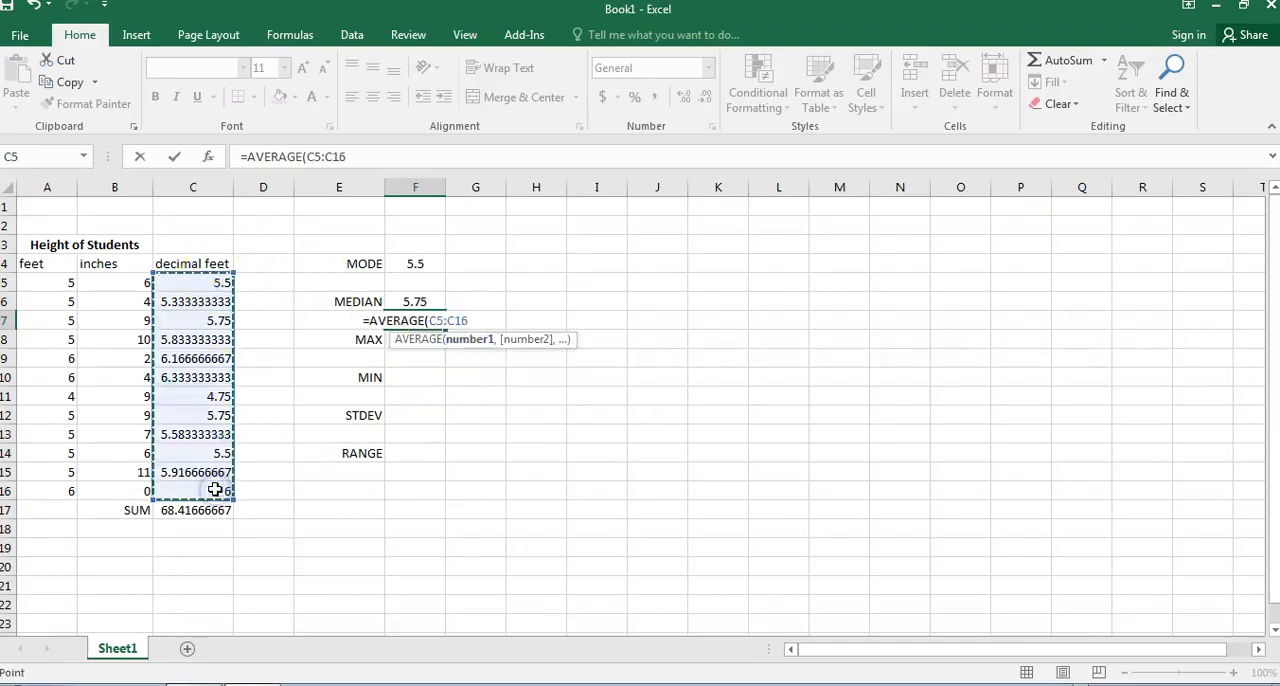
{"action": "key", "text": "Return"}
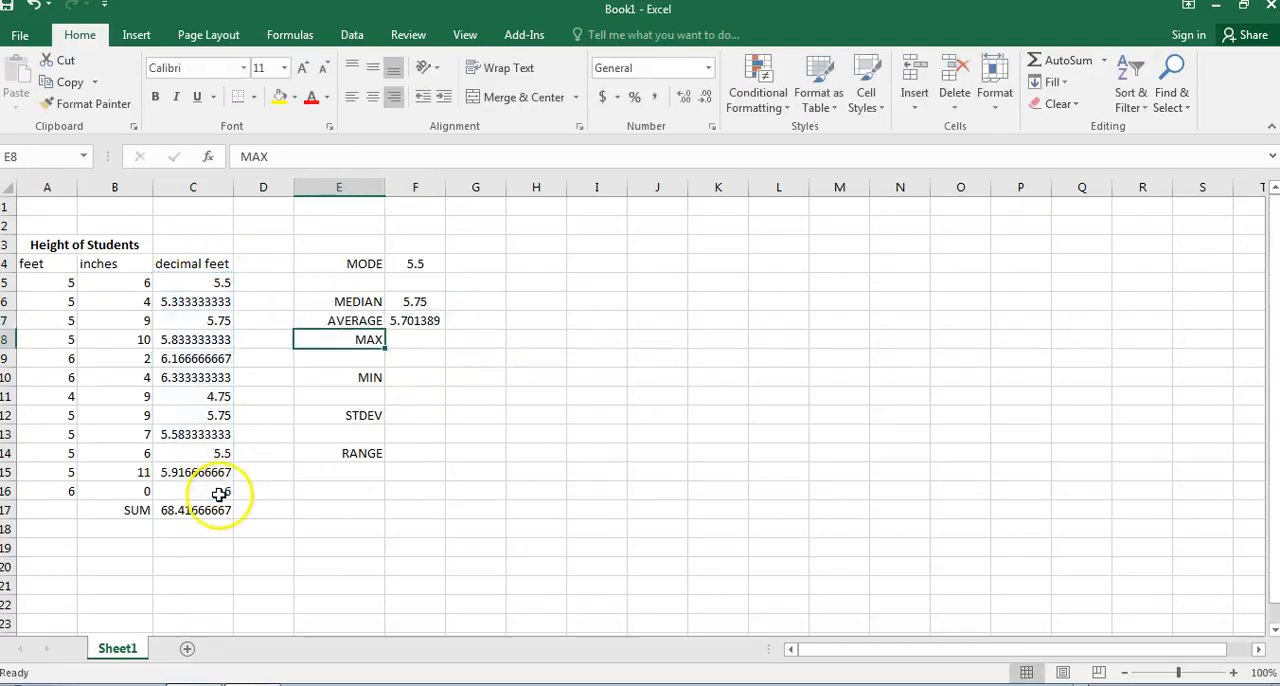
Compare the median in F6 with the average in F7.
{"action": "left_click", "coordinate": [420, 320]}
{"action": "left_click", "coordinate": [418, 302]}
{"action": "left_click", "coordinate": [420, 320]}
{"action": "left_click", "coordinate": [418, 302]}
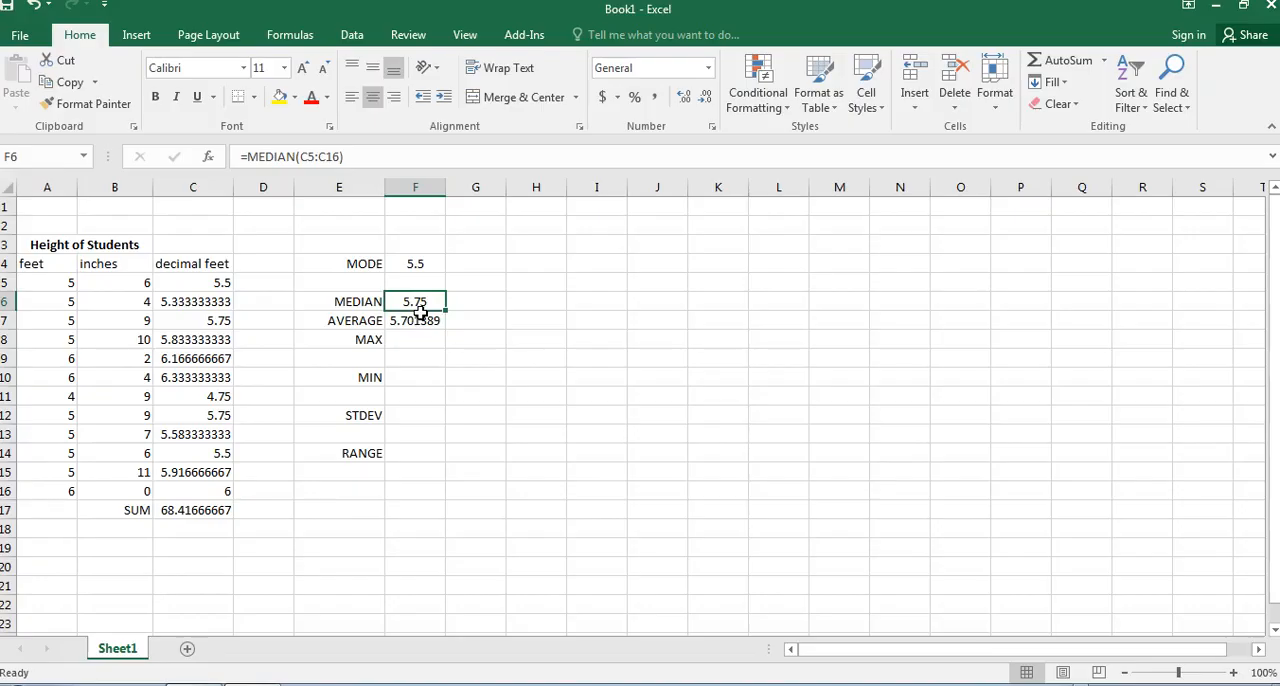
{"action": "left_click", "coordinate": [420, 320]}
{"action": "left_click", "coordinate": [419, 303]}
{"action": "left_click", "coordinate": [420, 320]}
{"action": "left_click", "coordinate": [418, 302]}
{"action": "left_click", "coordinate": [420, 320]}
{"action": "left_click", "coordinate": [418, 302]}
{"action": "left_click", "coordinate": [420, 319]}
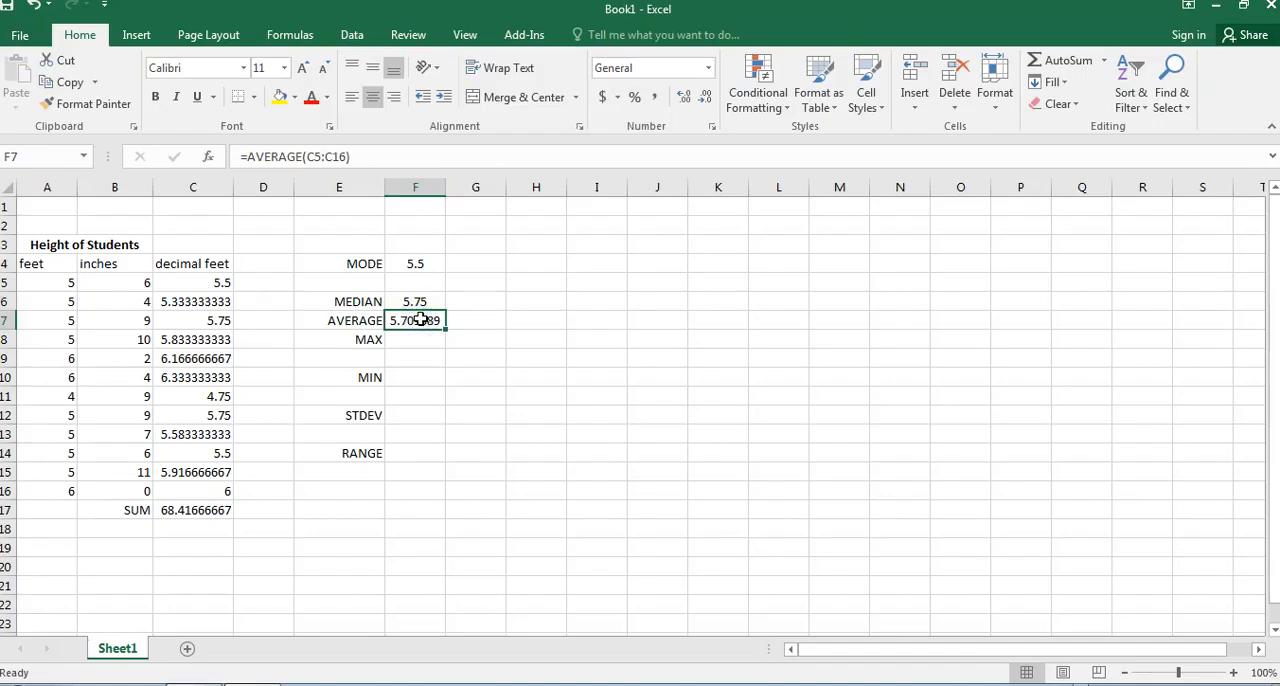
Calculate the maximum decimal feet height in F8 with =MAX(C5:C16) and check it against the heights in row 10.
{"action": "left_click", "coordinate": [418, 342]}
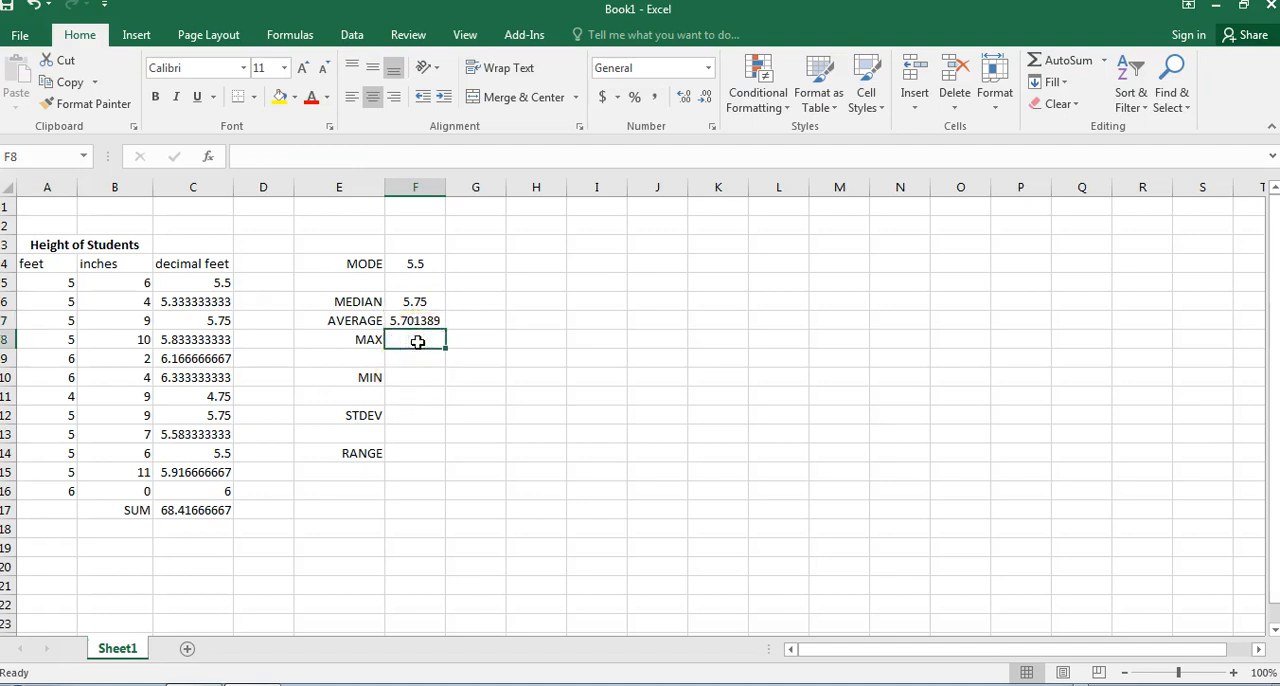
{"action": "type", "text": "=MAX"}
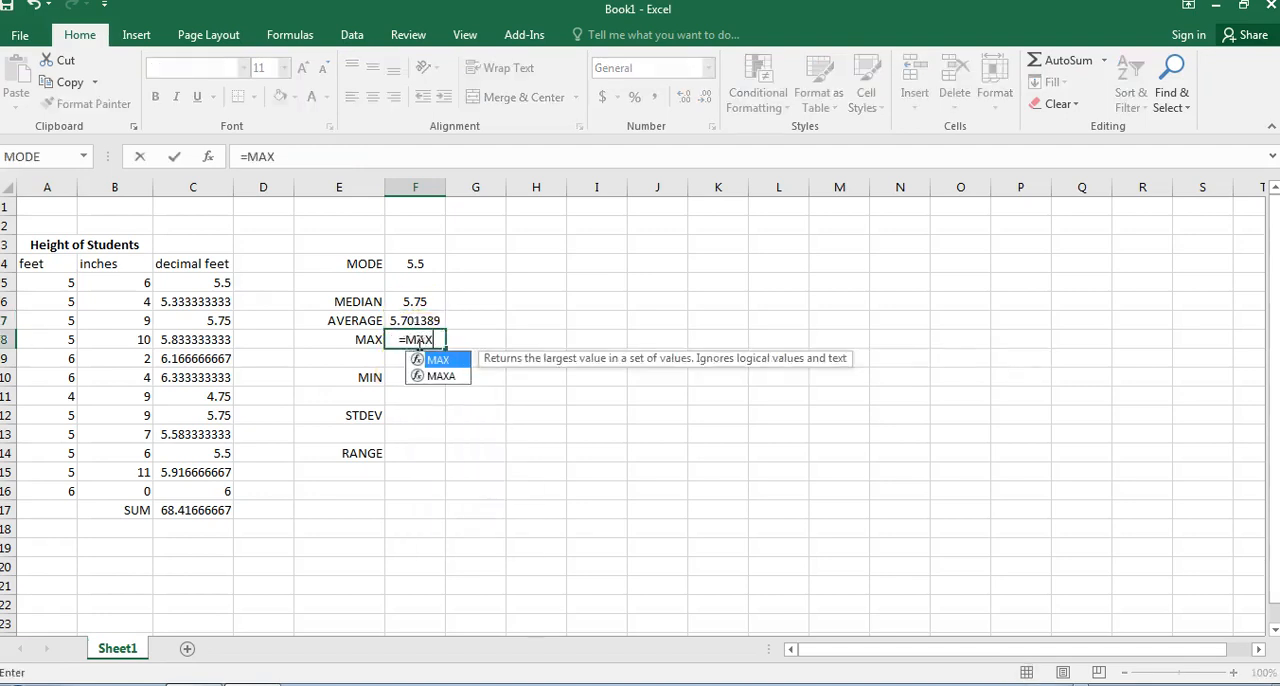
{"action": "double_click", "coordinate": [438, 359]}
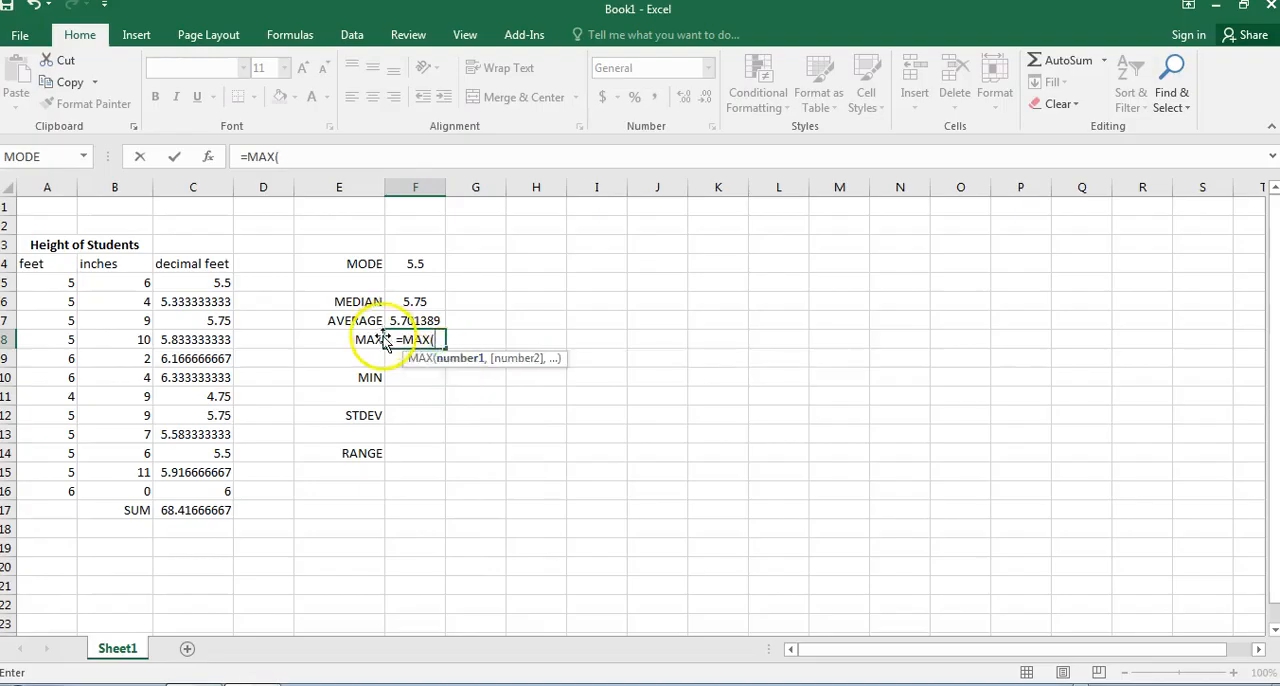
{"action": "left_click_drag", "start_coordinate": [215, 283], "coordinate": [196, 482]}
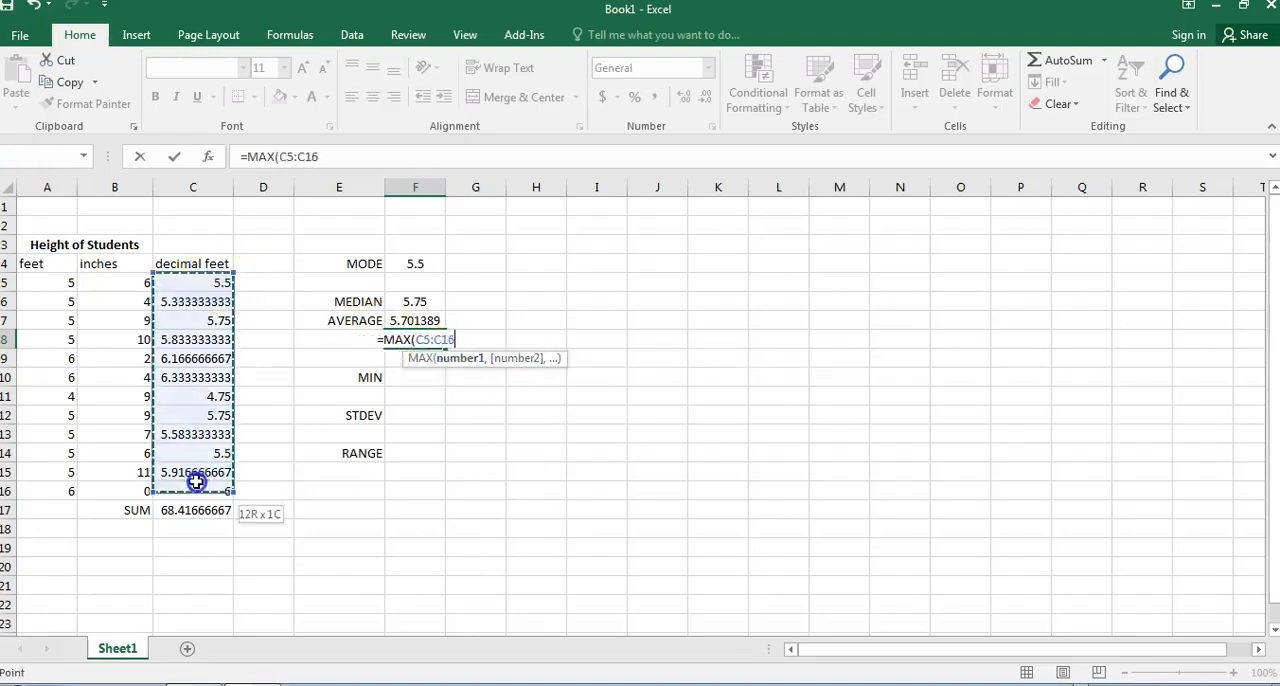
{"action": "key", "text": "Return"}
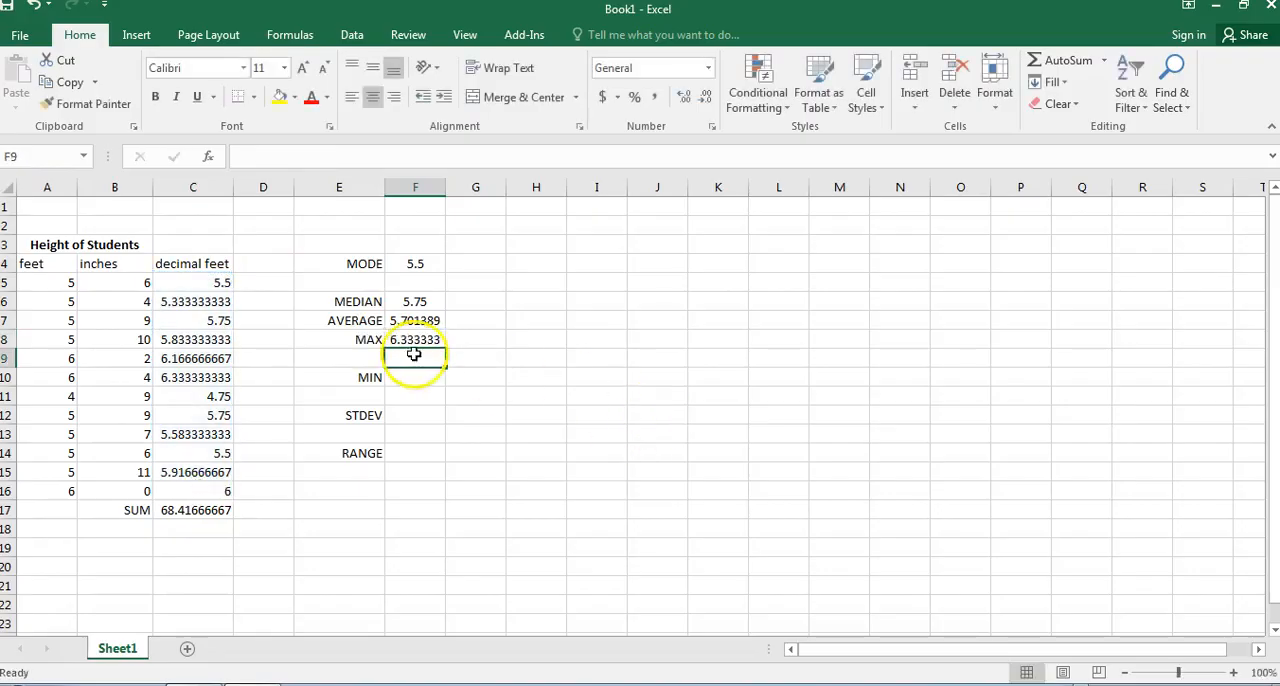
{"action": "left_click", "coordinate": [415, 340]}
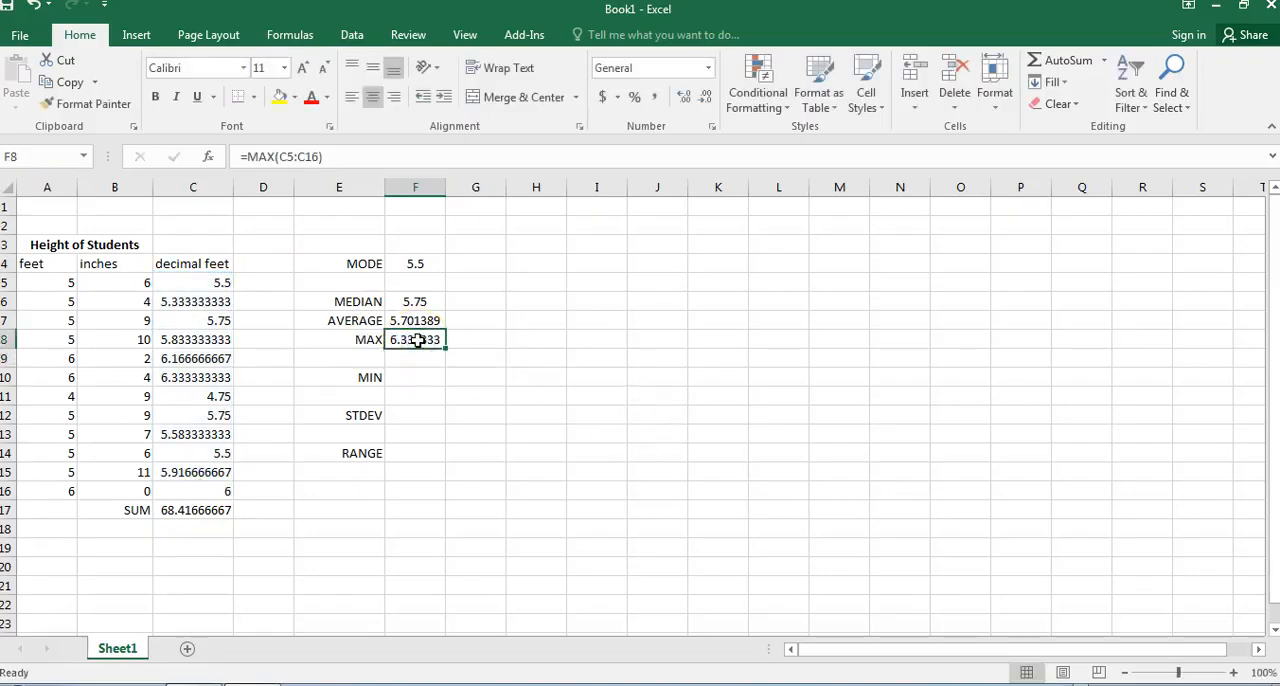
{"action": "left_click_drag", "start_coordinate": [66, 375], "coordinate": [162, 377]}
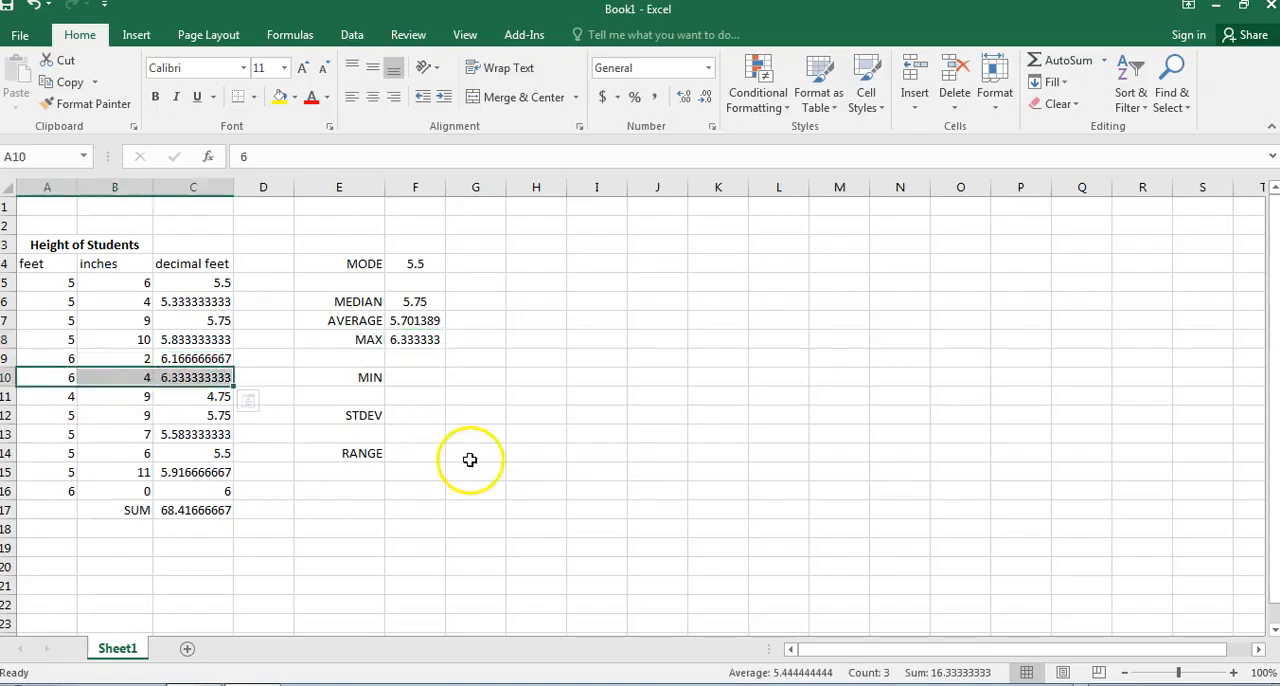
Calculate the minimum decimal feet height in F10 with =MIN(C5:C16) and check it against the heights in row 11.
{"action": "left_click", "coordinate": [416, 376]}
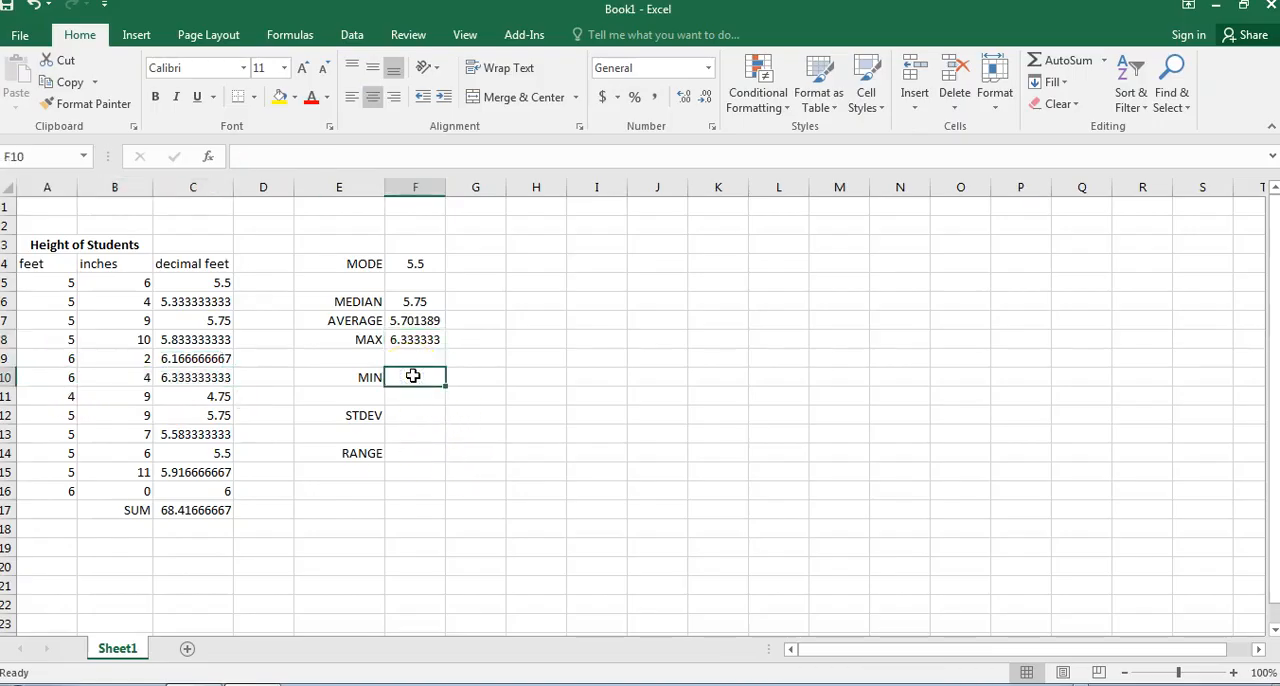
{"action": "type", "text": "=MIN"}
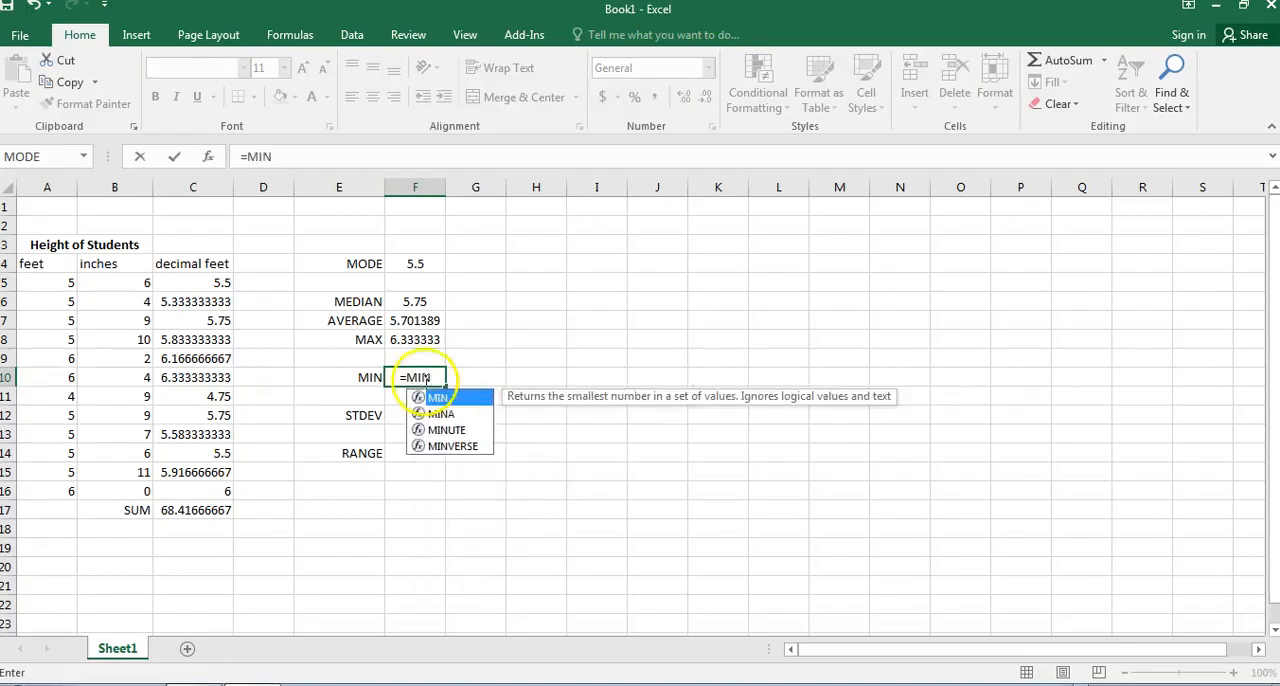
{"action": "double_click", "coordinate": [439, 398]}
{"action": "left_click_drag", "start_coordinate": [216, 282], "coordinate": [203, 487]}
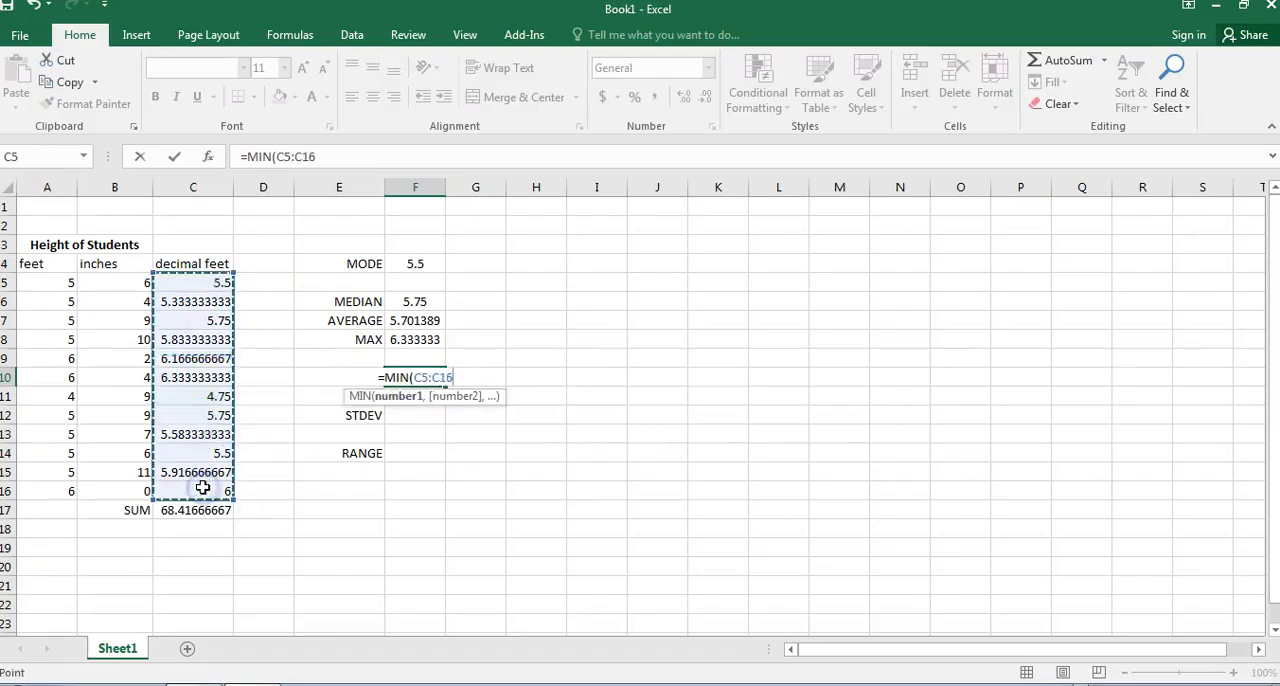
{"action": "key", "text": "Return"}
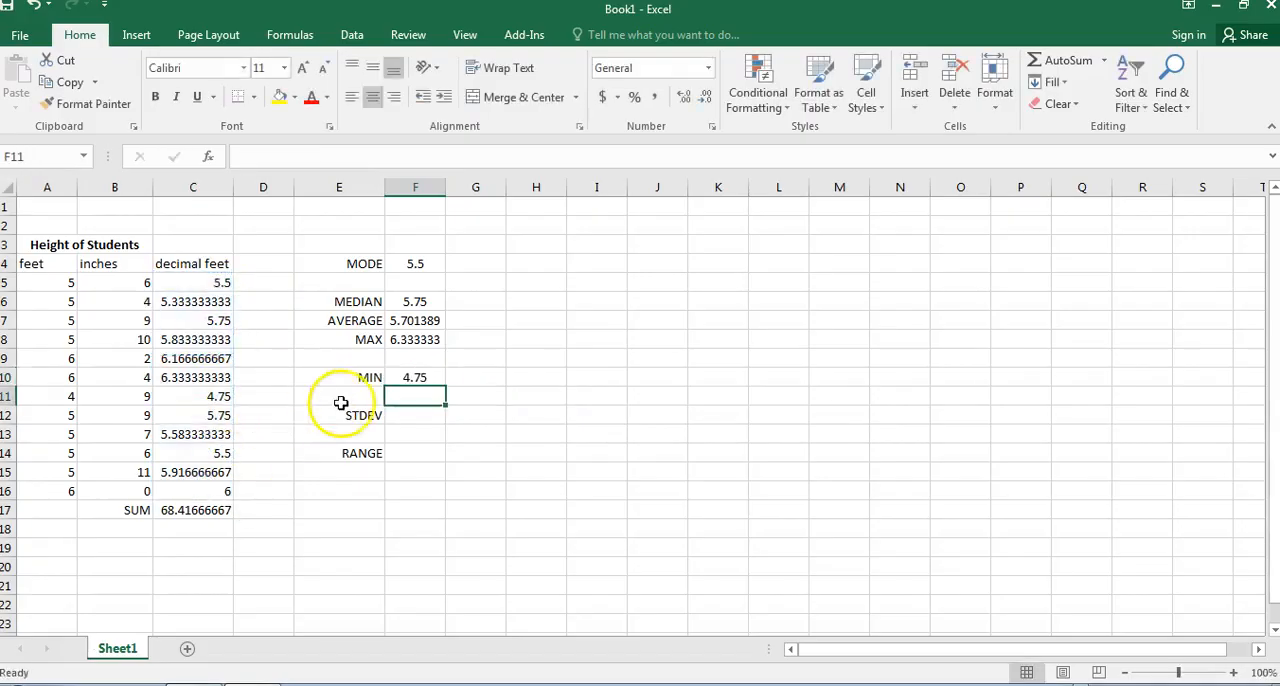
{"action": "left_click", "coordinate": [422, 375]}
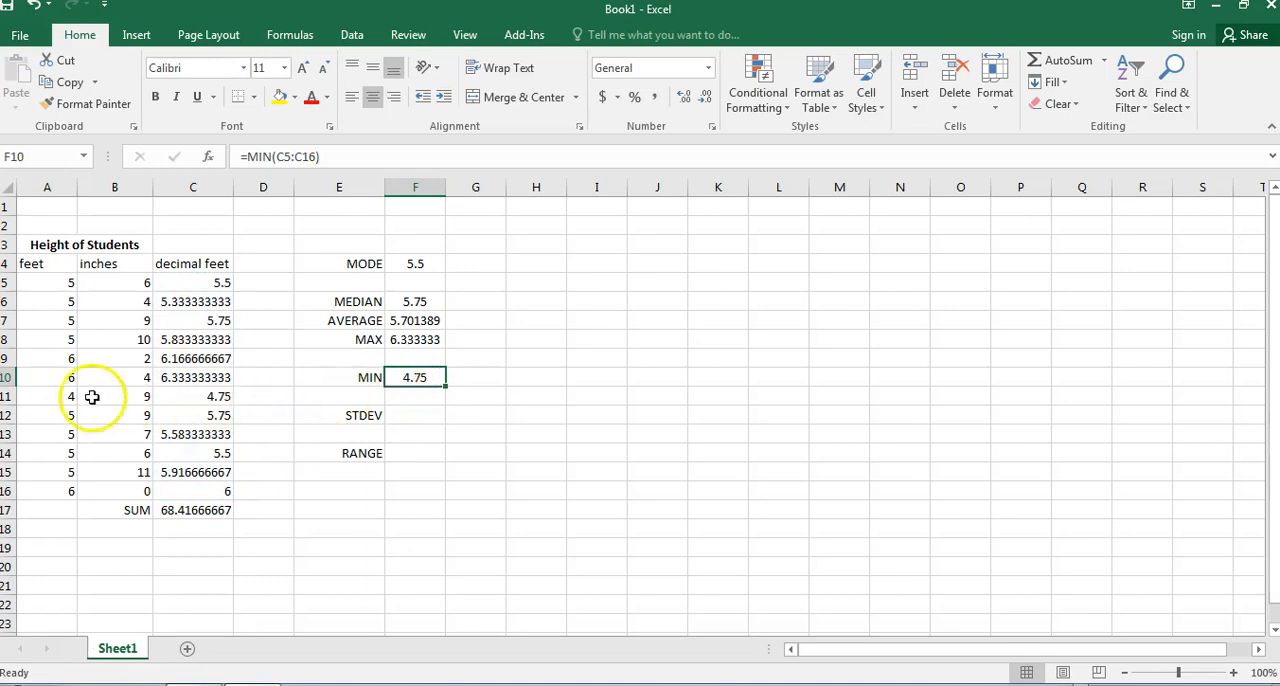
{"action": "left_click_drag", "start_coordinate": [23, 395], "coordinate": [186, 396]}
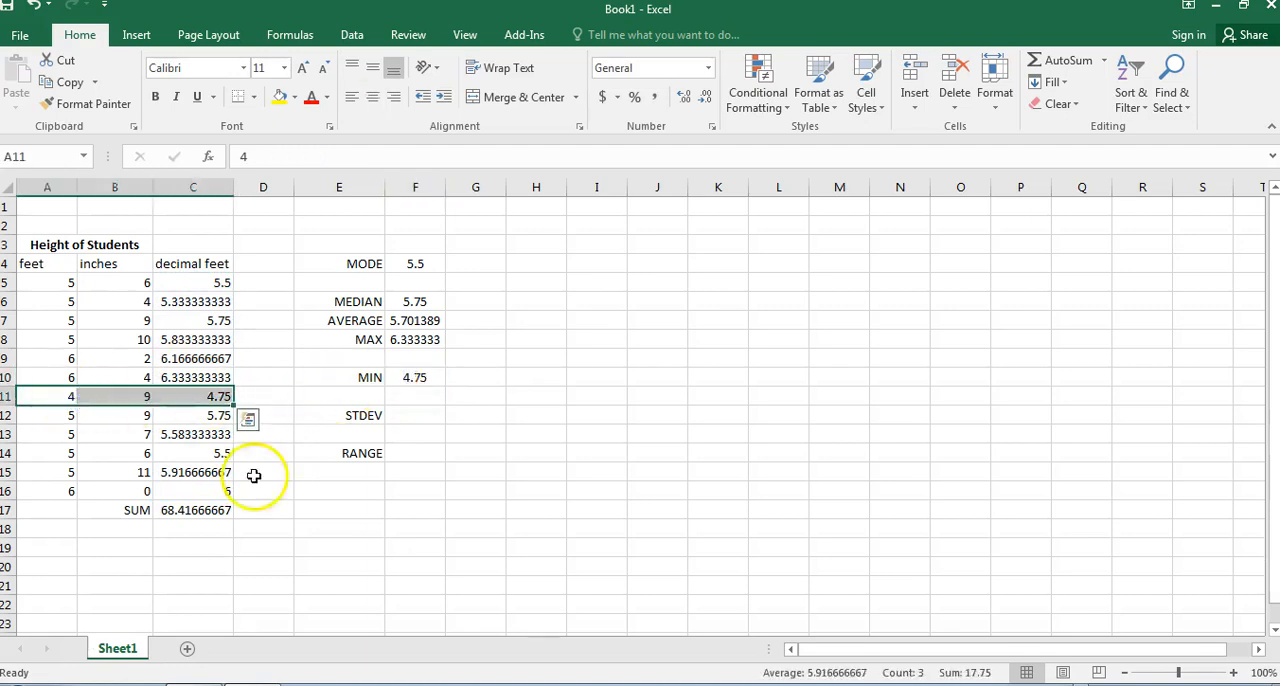
Calculate the population standard deviation of the decimal feet heights in F12 with =STDEV.P(C5:C16).
{"action": "left_click", "coordinate": [427, 417]}
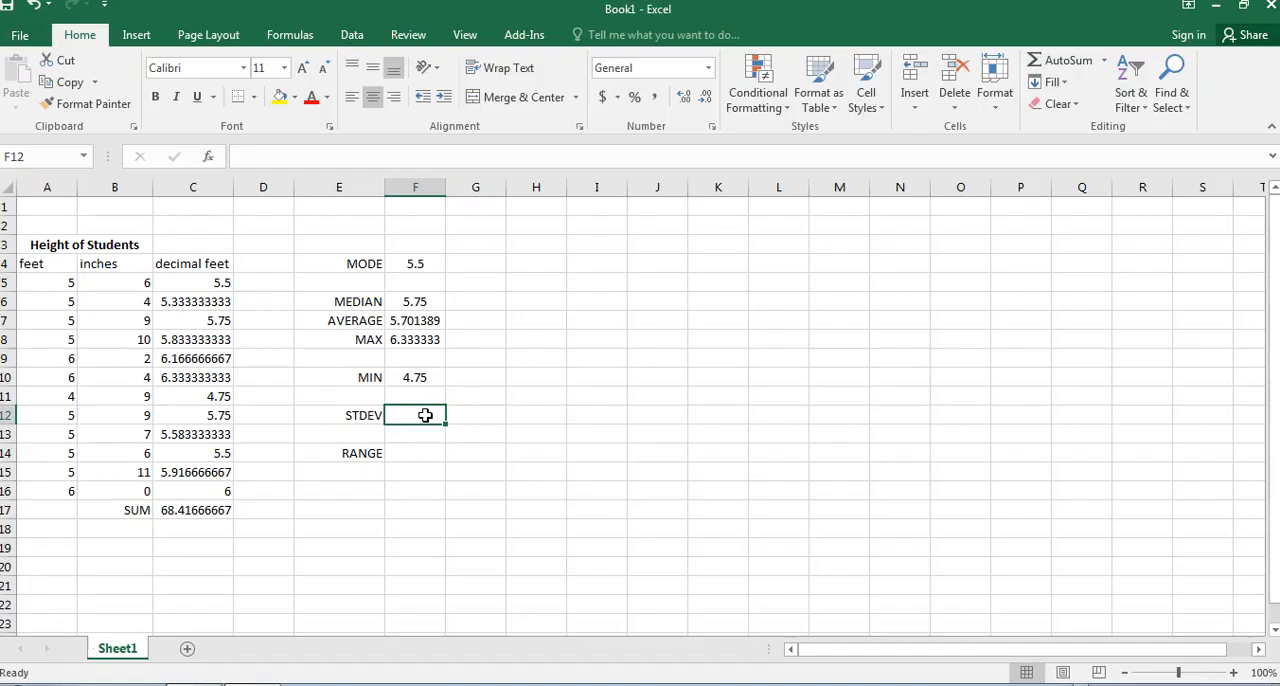
{"action": "type", "text": "="}
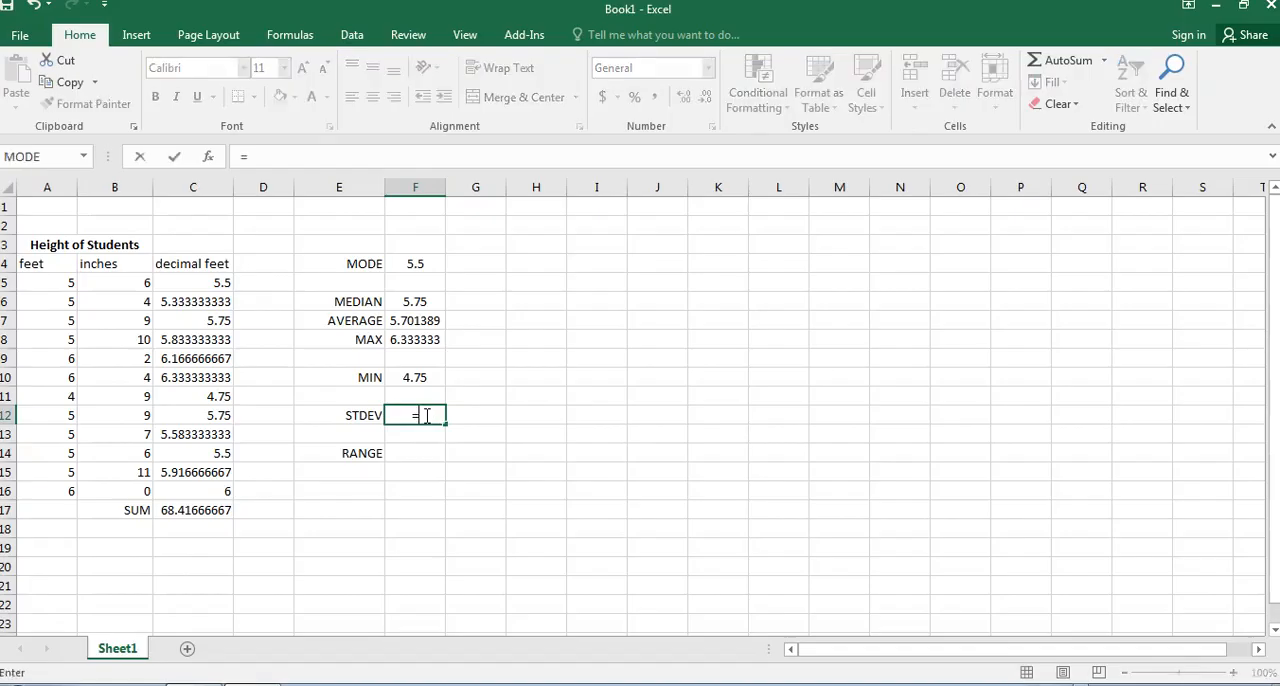
{"action": "type", "text": "STDEV"}
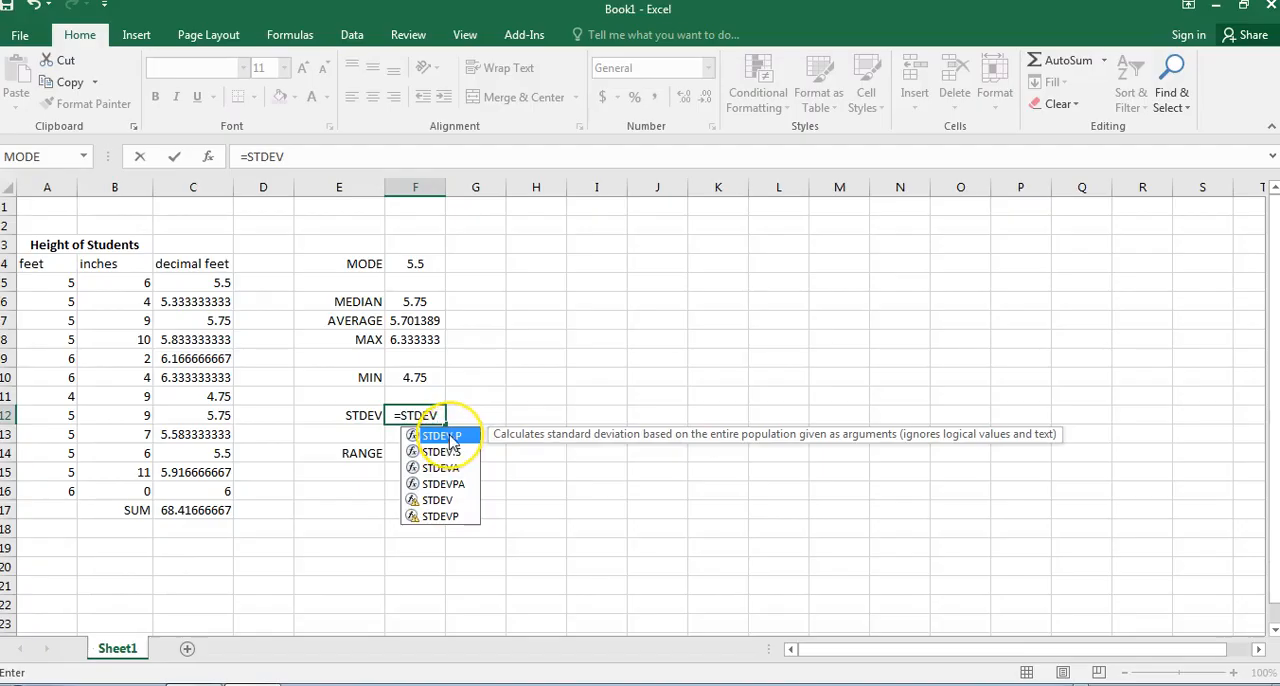
{"action": "double_click", "coordinate": [441, 436]}
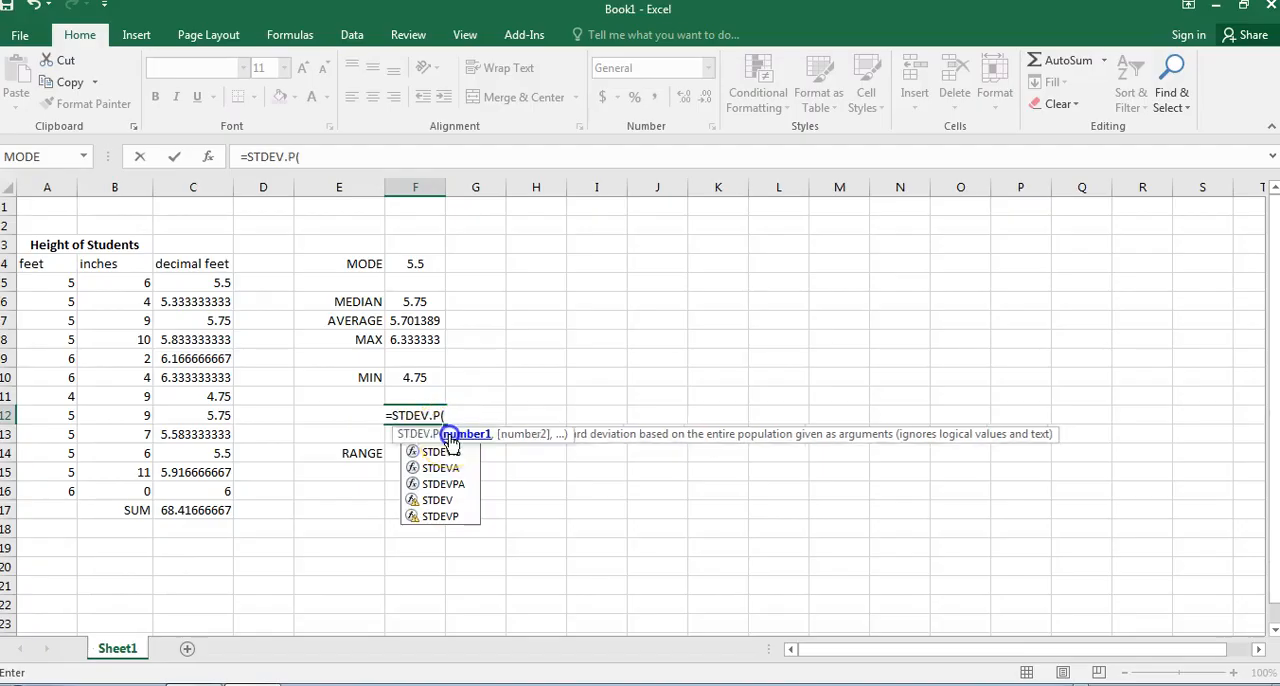
{"action": "left_click", "coordinate": [218, 284]}
{"action": "left_click_drag", "start_coordinate": [222, 299], "coordinate": [206, 485]}
{"action": "key", "text": "Return"}
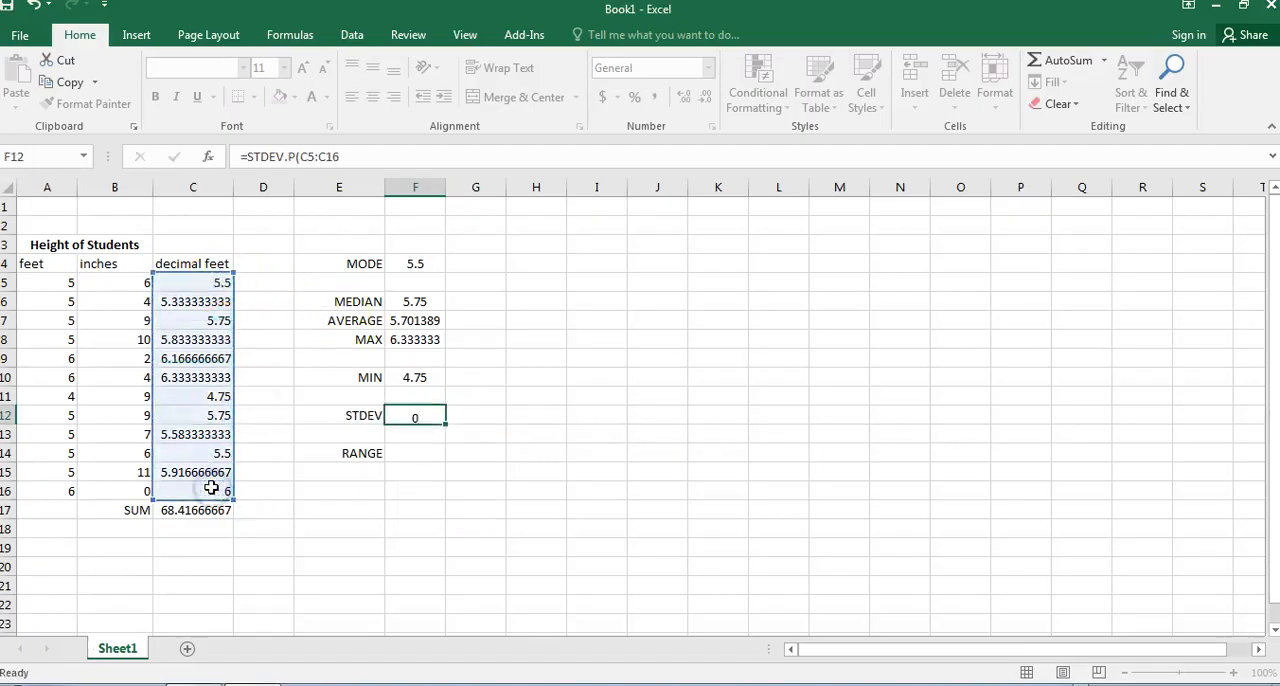
{"action": "left_click", "coordinate": [420, 417]}
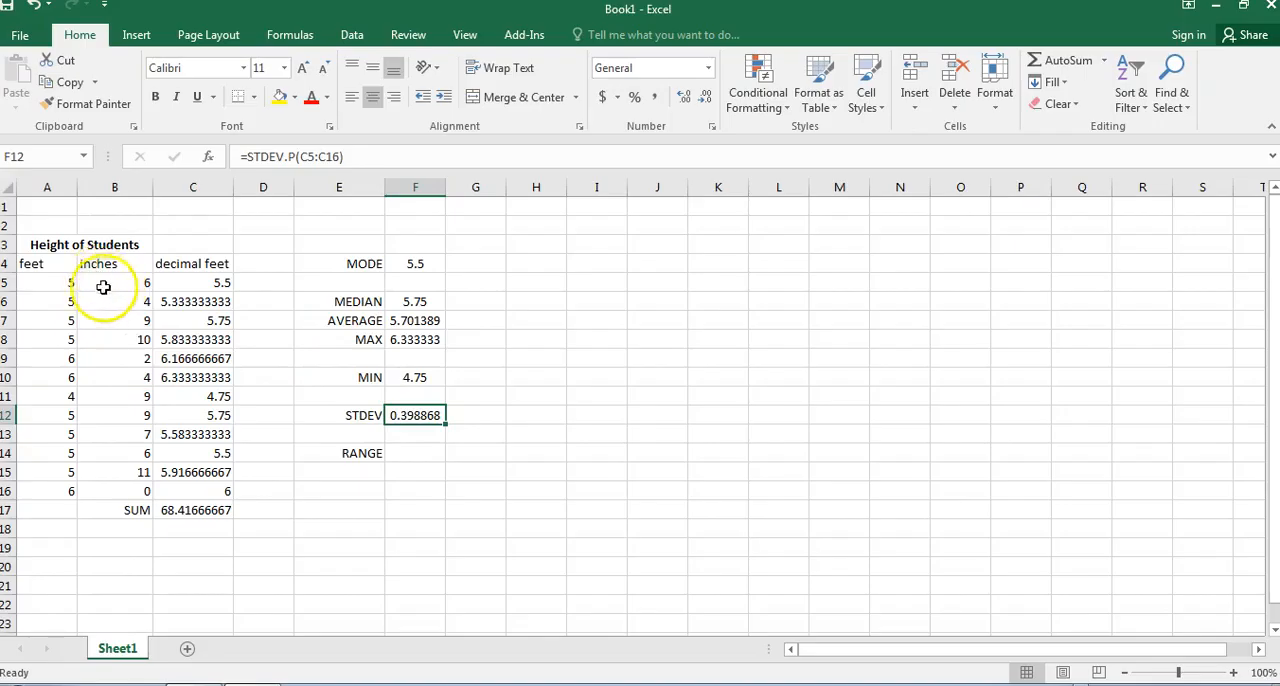
Calculate the range of the heights in F14 by subtracting the minimum from the maximum with =F8-F10.
{"action": "left_click", "coordinate": [400, 453]}
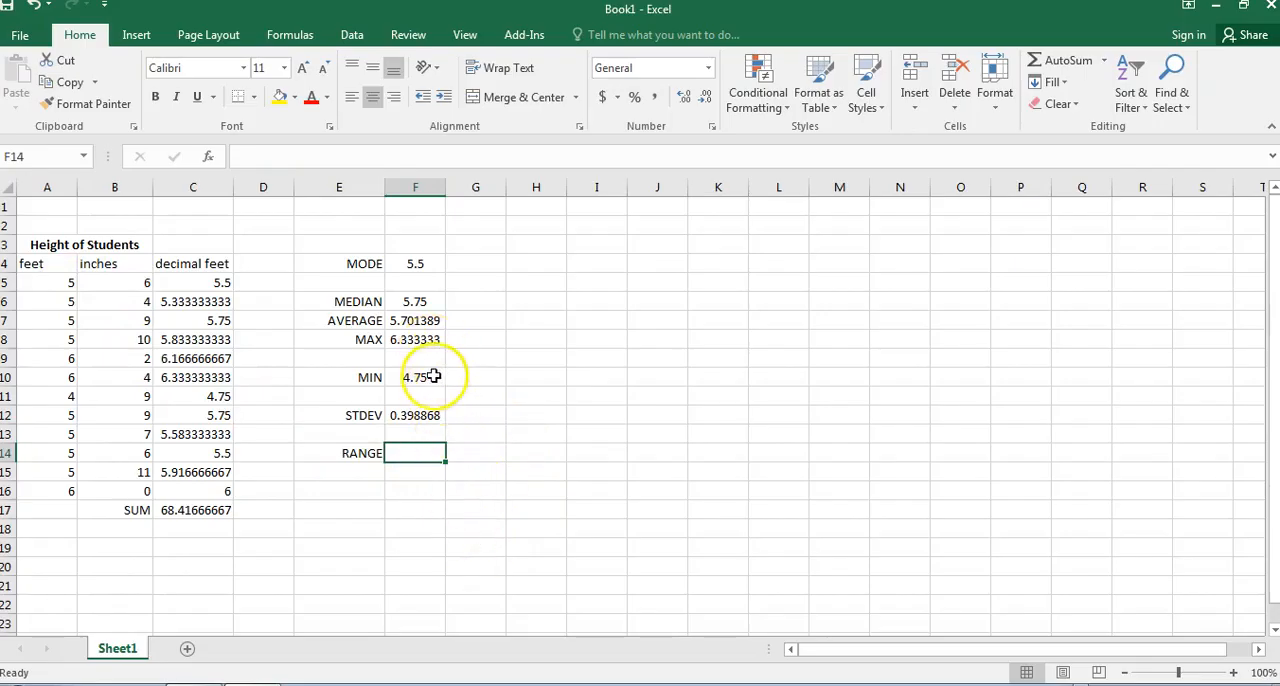
{"action": "type", "text": "="}
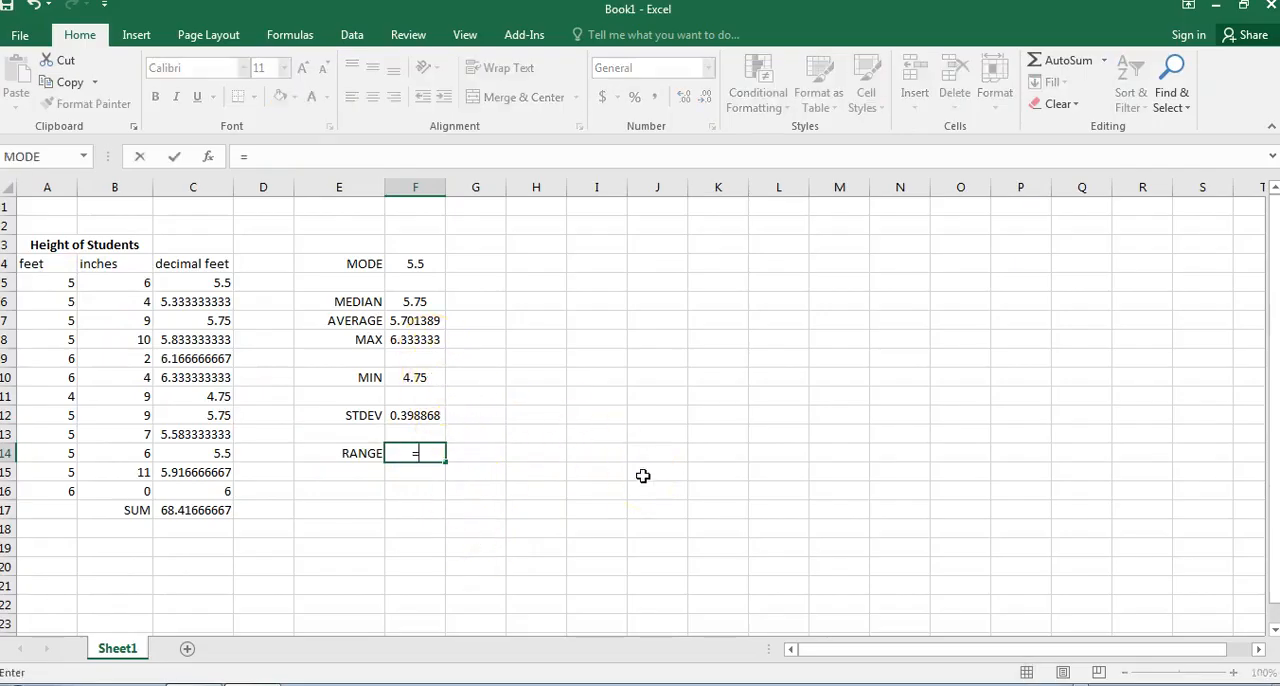
{"action": "left_click", "coordinate": [418, 340]}
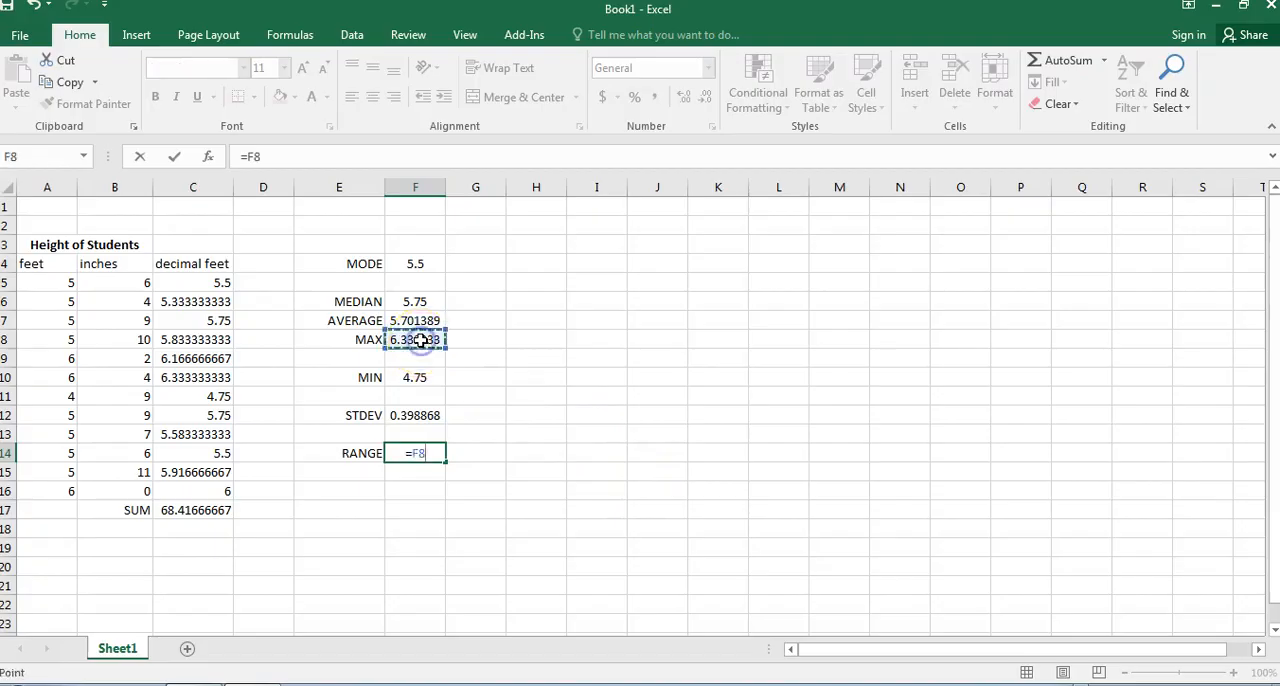
{"action": "type", "text": "-"}
{"action": "left_click", "coordinate": [415, 378]}
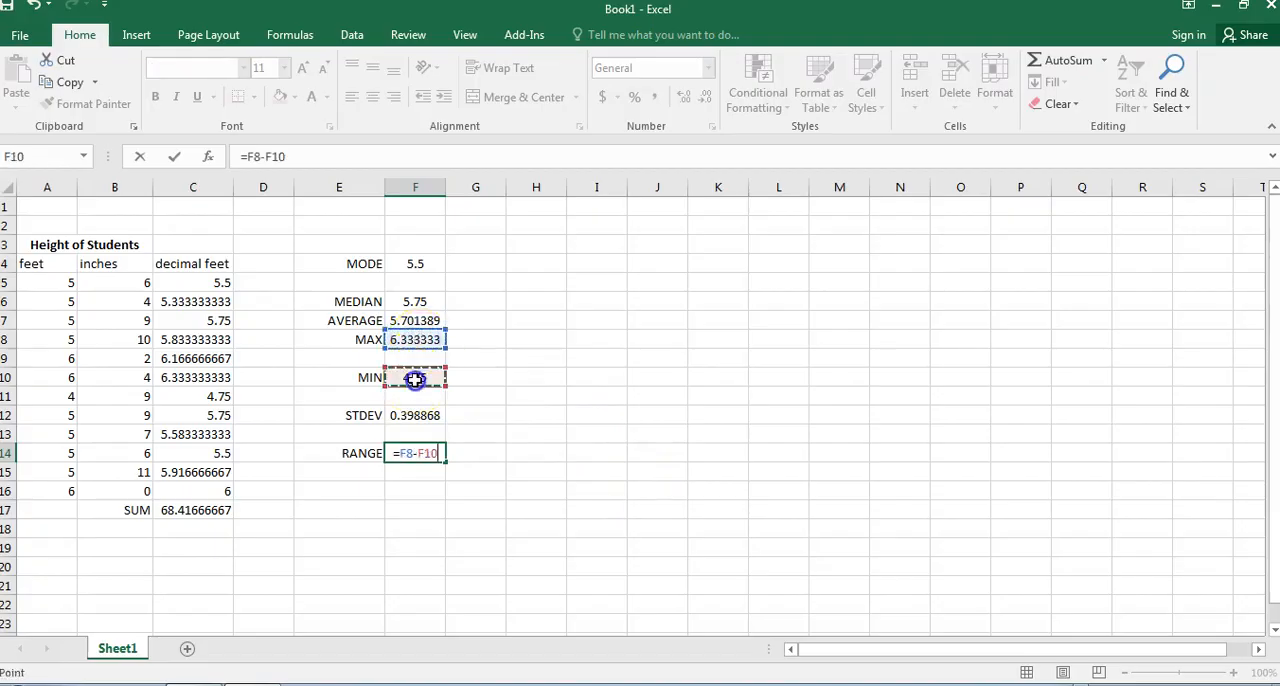
{"action": "key", "text": "Return"}
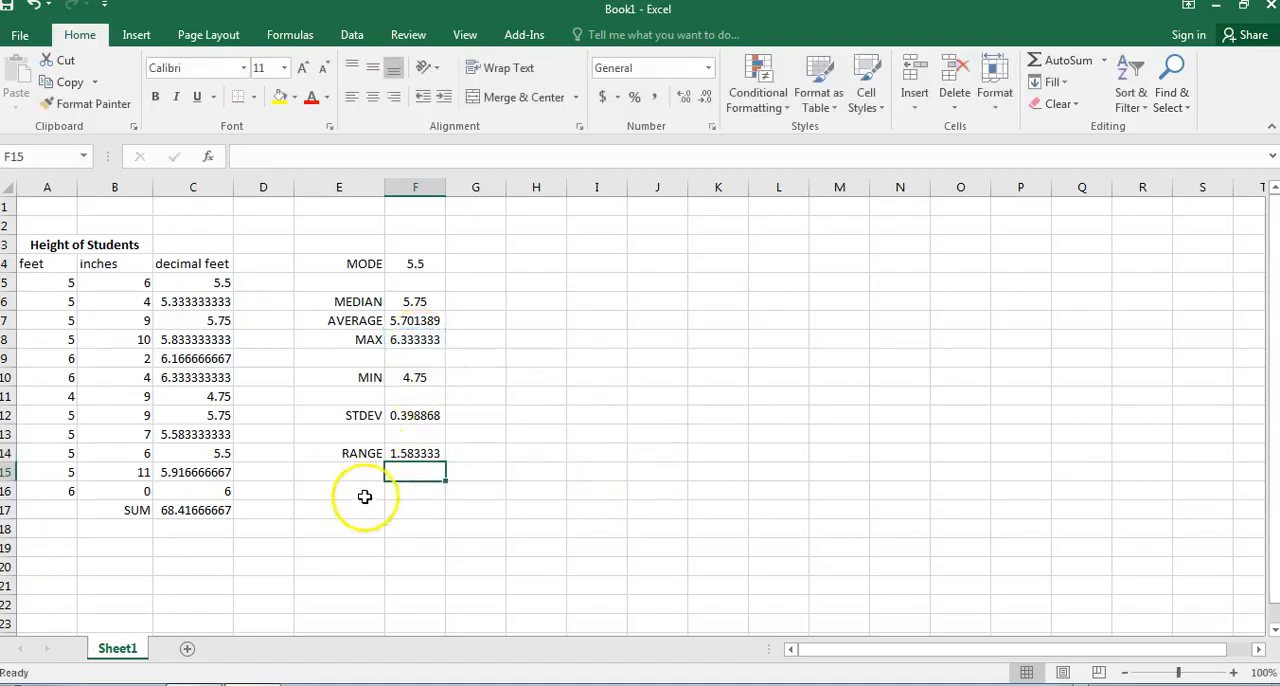
Review the formulas behind the range, standard deviation, minimum, maximum and average in column F.
{"action": "left_click", "coordinate": [397, 453]}
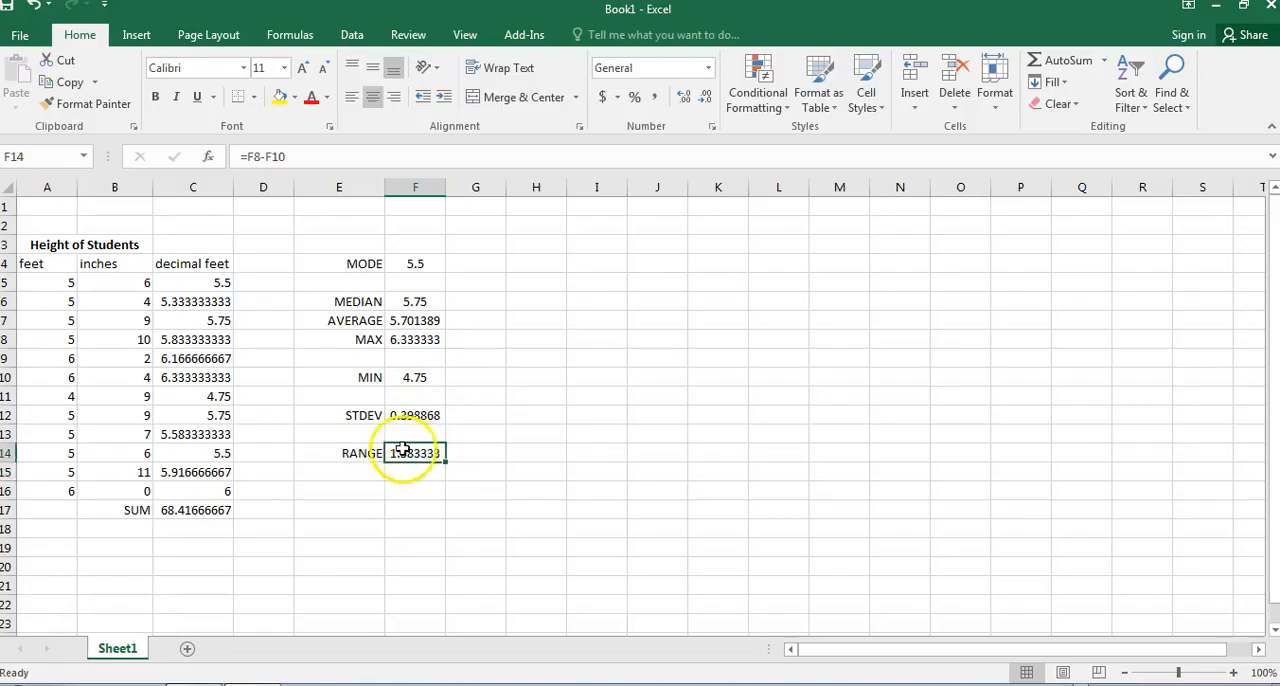
{"action": "left_click", "coordinate": [428, 467]}
{"action": "left_click", "coordinate": [420, 454]}
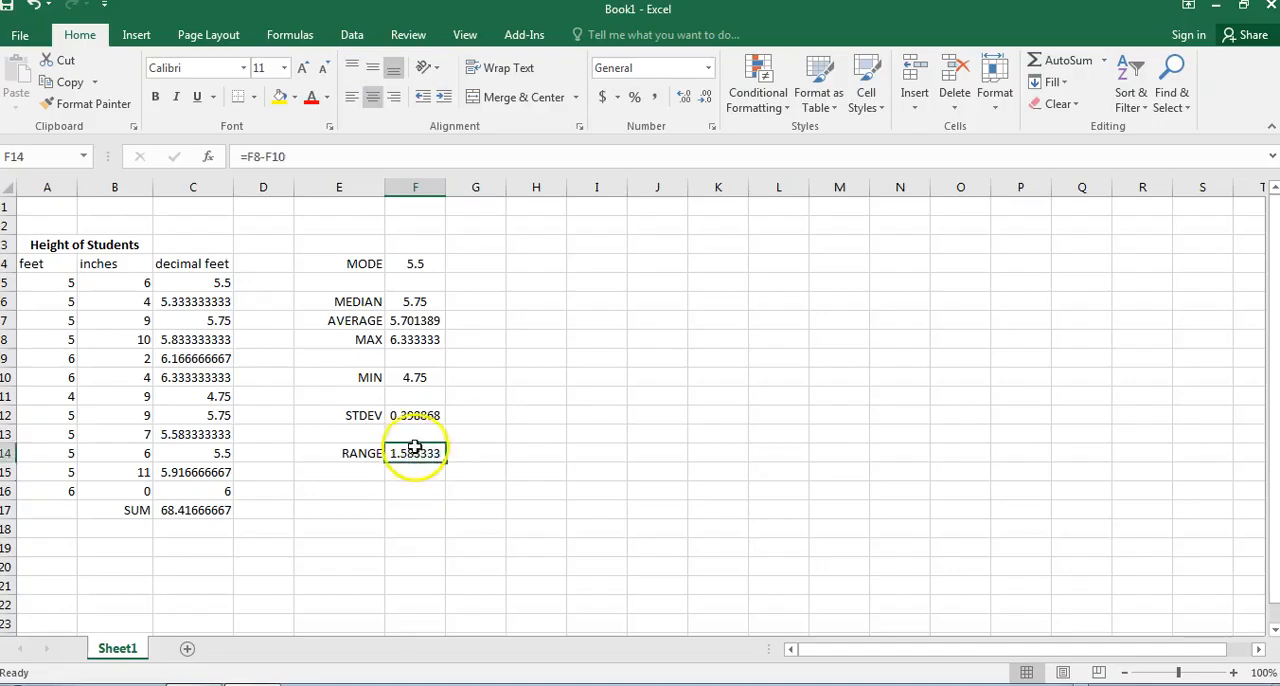
{"action": "left_click", "coordinate": [417, 413]}
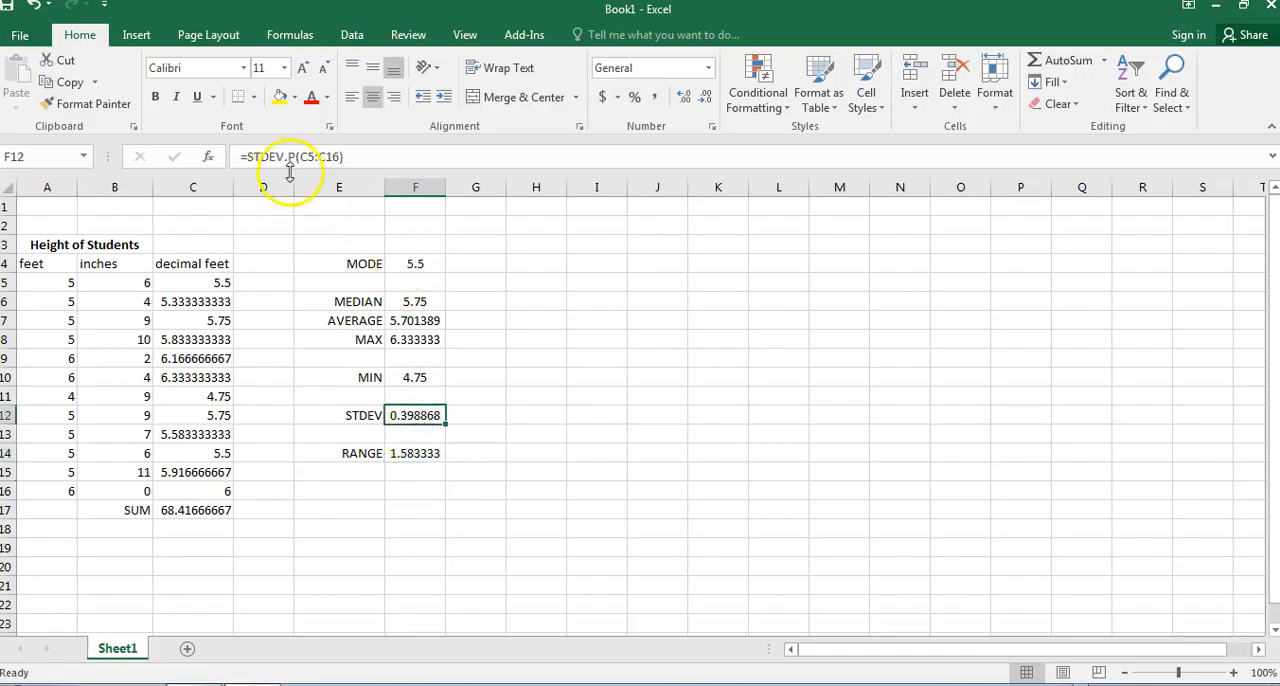
{"action": "left_click", "coordinate": [410, 377]}
{"action": "left_click", "coordinate": [420, 337]}
{"action": "left_click", "coordinate": [420, 322]}
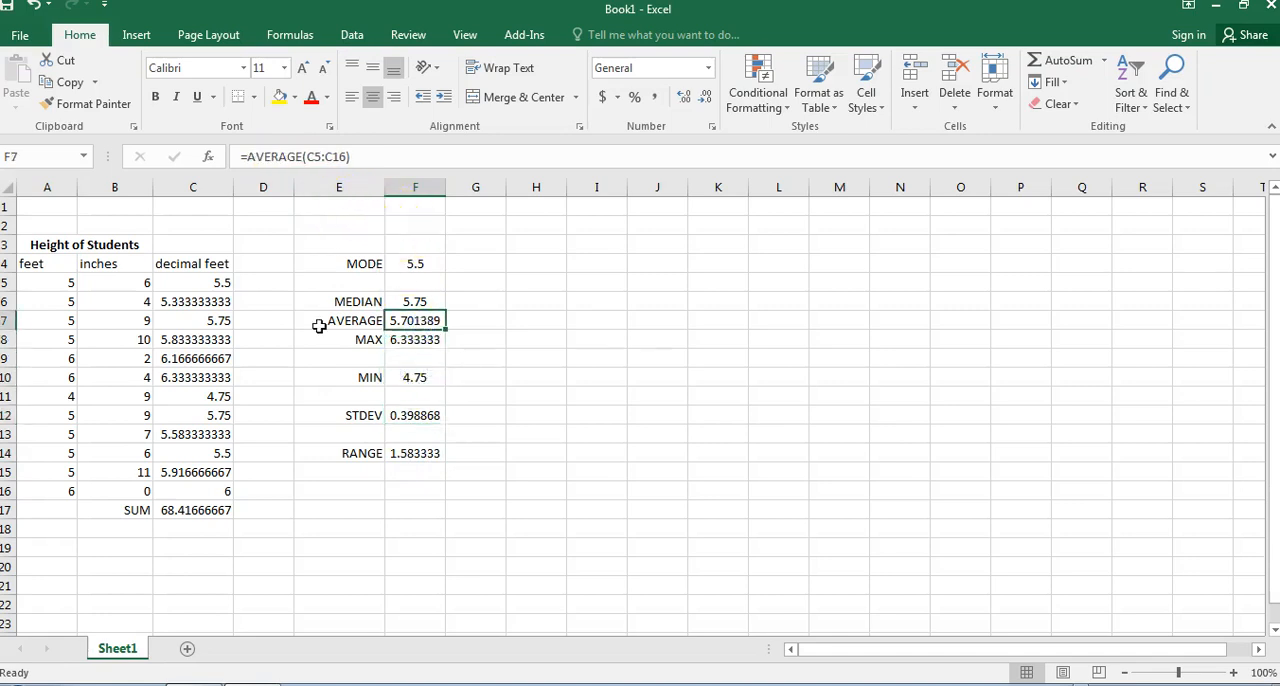
Test how the statistics recalculate by setting the first student's feet in A5 to 9 and 6, and restore it to 5.
{"action": "left_click", "coordinate": [66, 285]}
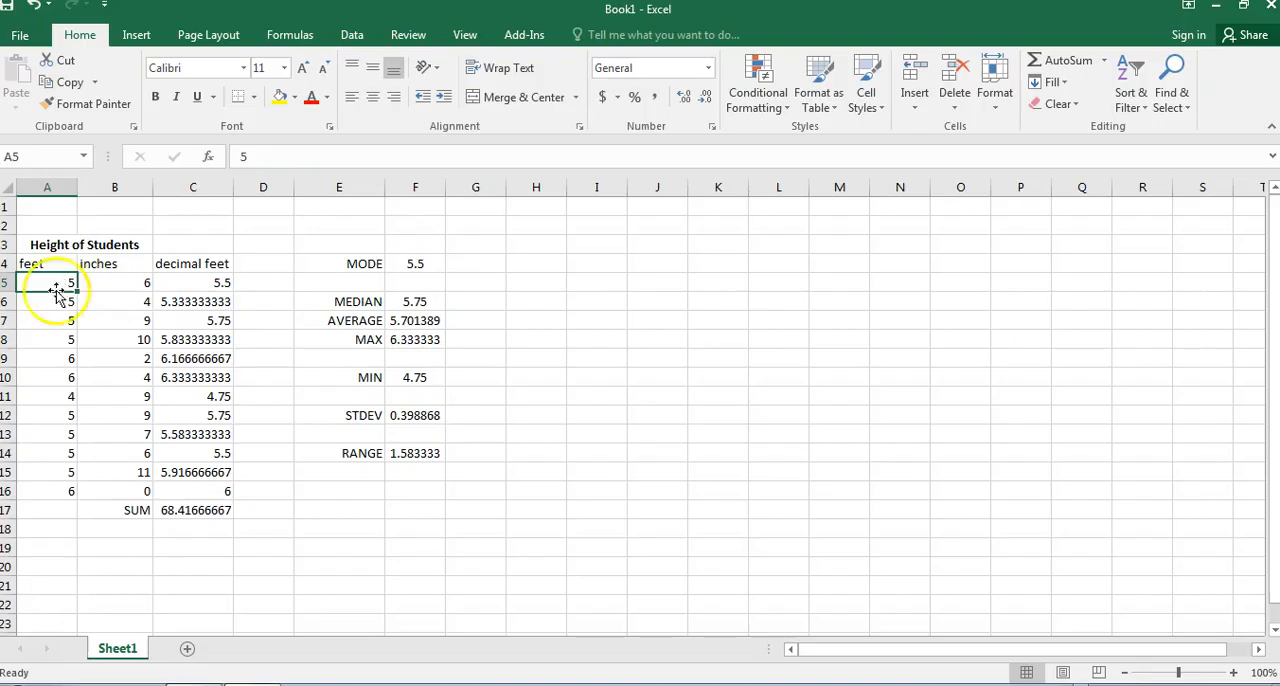
{"action": "type", "text": "9"}
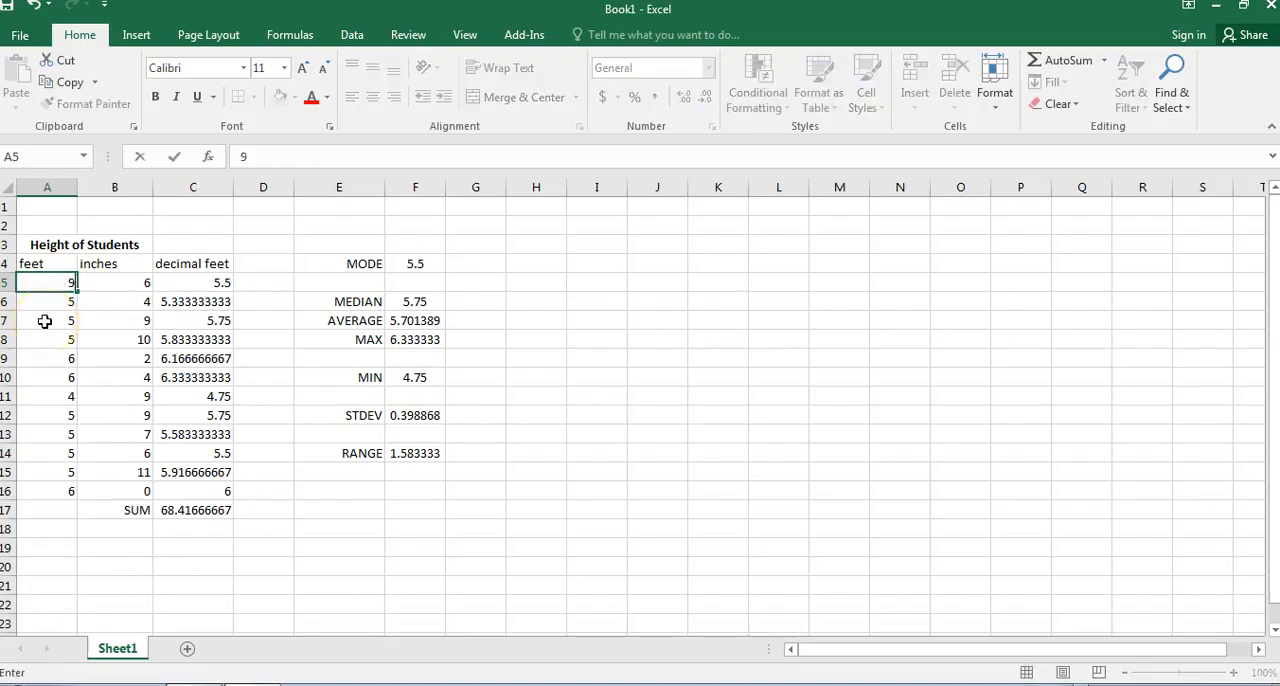
{"action": "key", "text": "Return"}
{"action": "key", "text": "Up"}
{"action": "key", "text": "Return"}
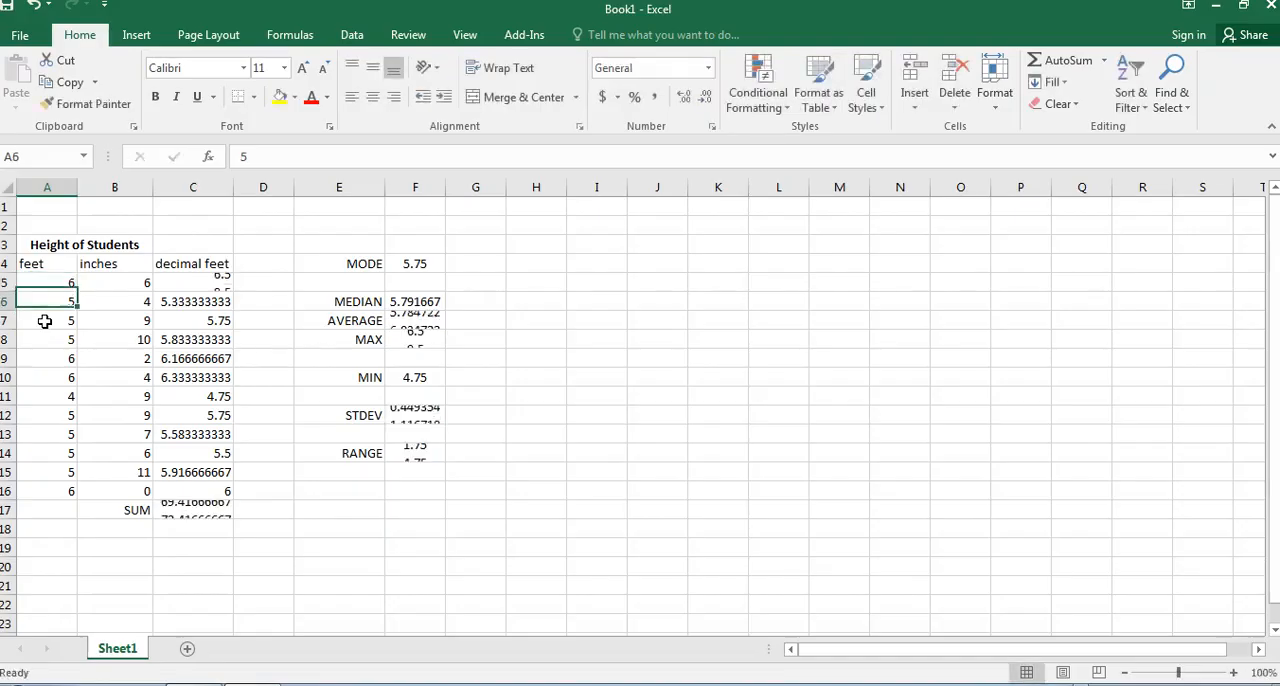
{"action": "key", "text": "Up"}
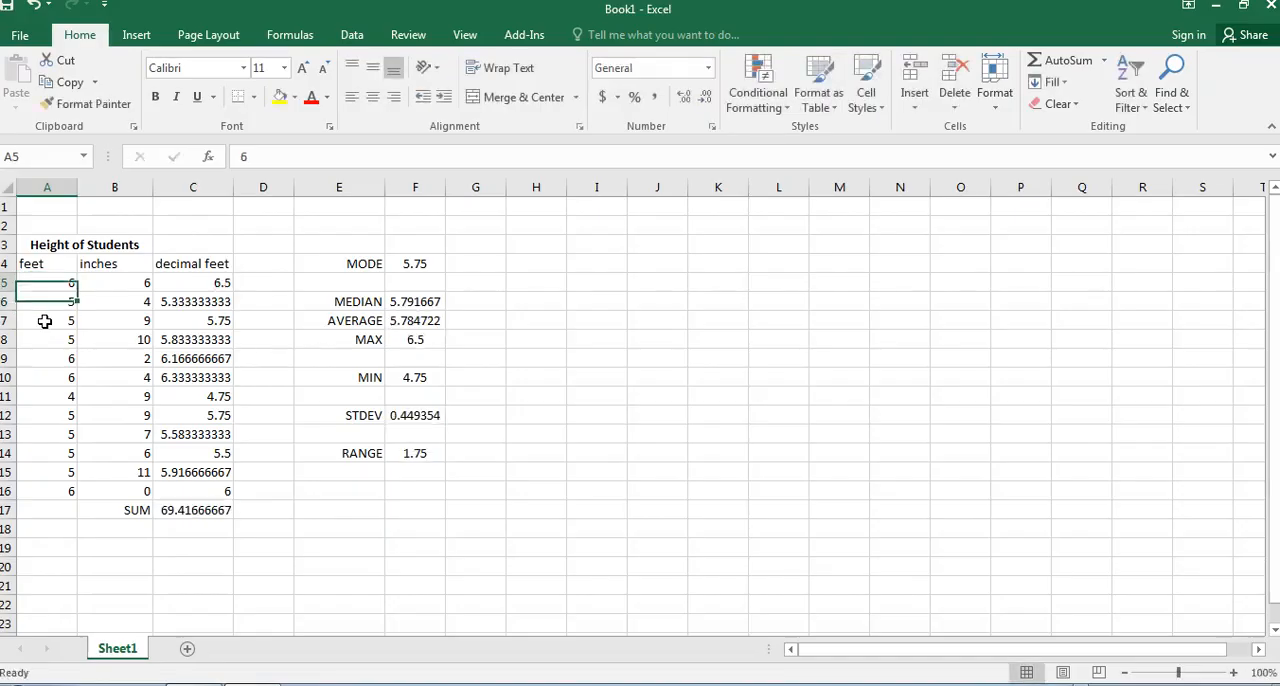
{"action": "type", "text": "5"}
{"action": "key", "text": "Return"}
Set the feet value in A12 to 35 to test how an outlier affects the statistics.
{"action": "key", "text": "Down"}
{"action": "key", "text": "Down"}
{"action": "key", "text": "Down"}
{"action": "key", "text": "Down"}
{"action": "key", "text": "Down"}
{"action": "key", "text": "Down"}
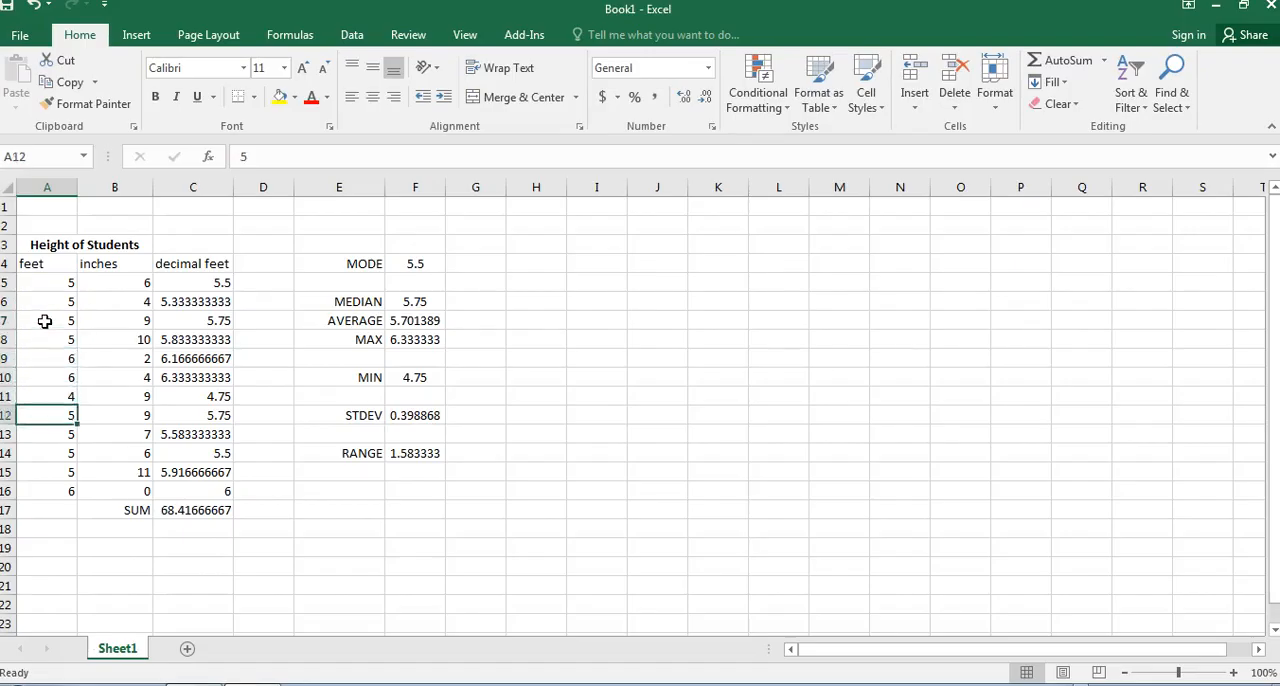
{"action": "type", "text": "35"}
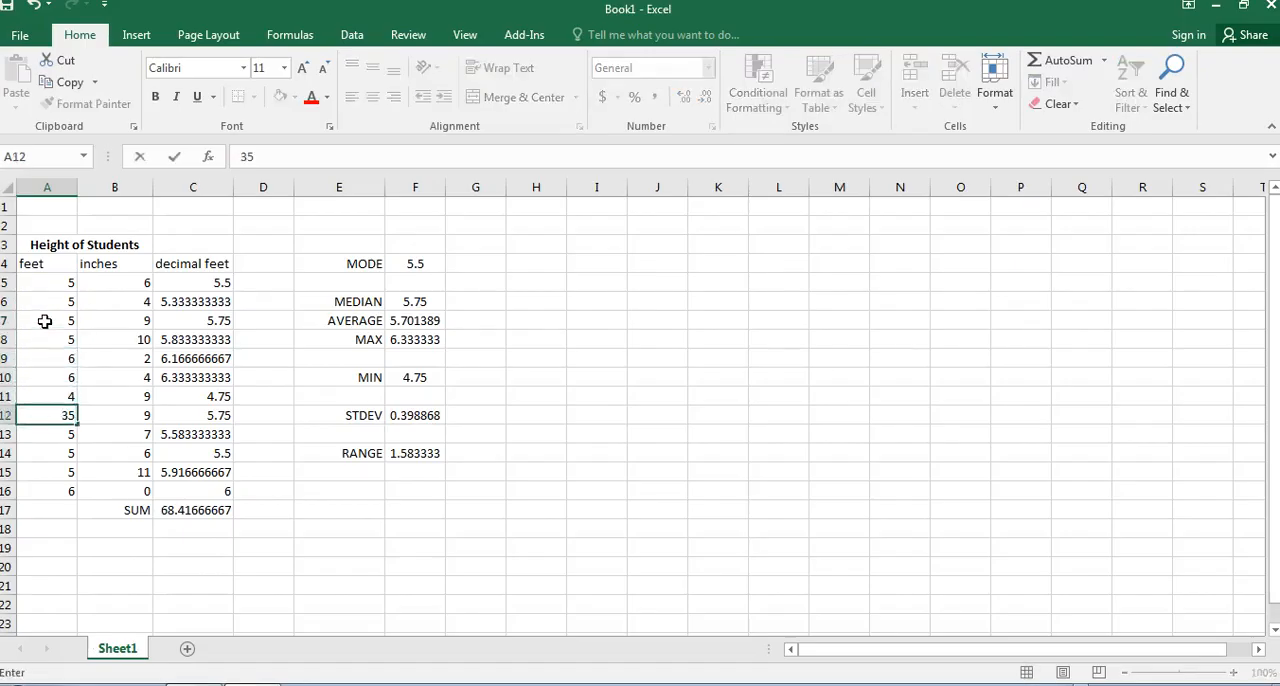
{"action": "key", "text": "Return"}
{"action": "key", "text": "Up"}
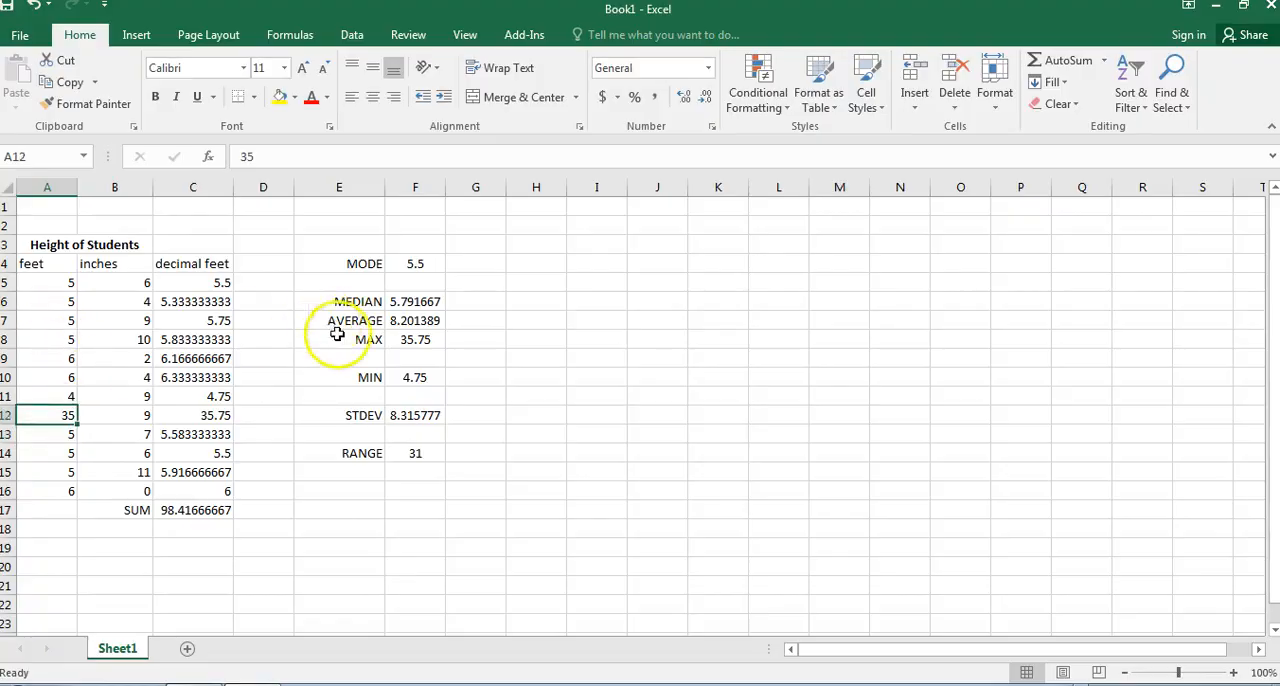
Undo the outlier entry in A12 and review the statistics formulas in column F from mode to range.
{"action": "left_click", "coordinate": [35, 7]}
{"action": "left_click", "coordinate": [316, 394]}
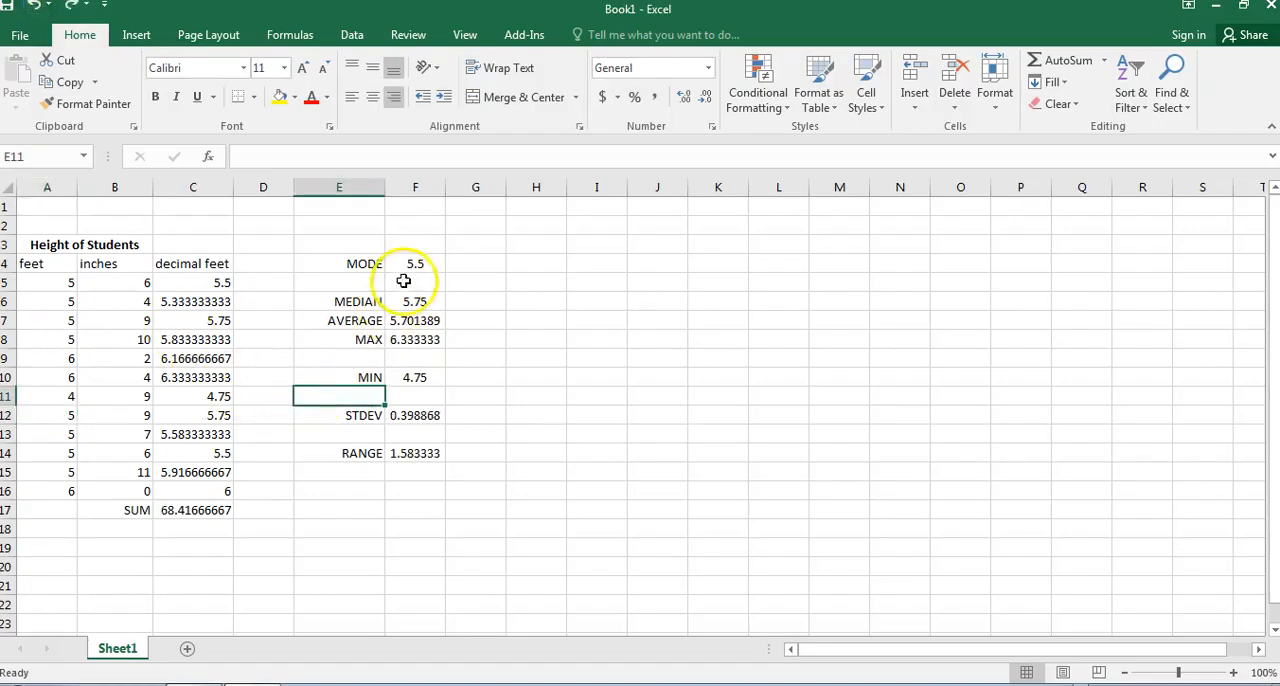
{"action": "left_click", "coordinate": [412, 266]}
{"action": "left_click", "coordinate": [431, 300]}
{"action": "left_click", "coordinate": [434, 320]}
{"action": "left_click", "coordinate": [434, 338]}
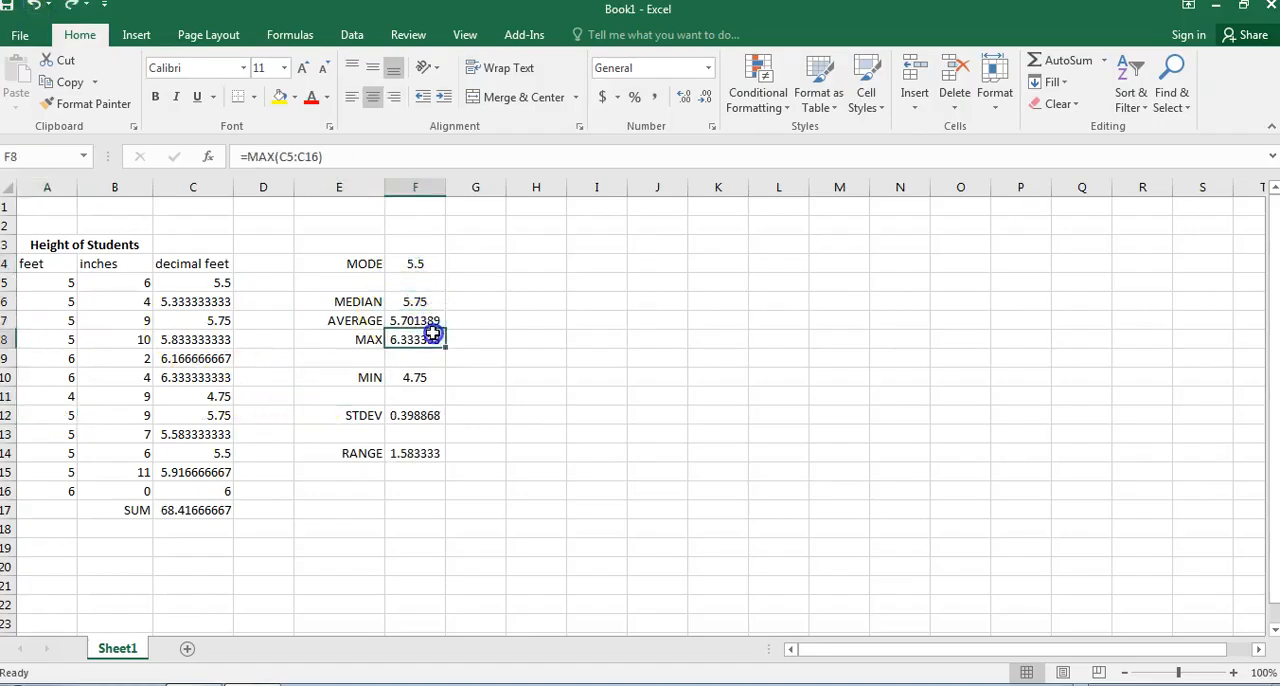
{"action": "left_click", "coordinate": [431, 377]}
{"action": "left_click", "coordinate": [432, 415]}
{"action": "left_click", "coordinate": [436, 453]}
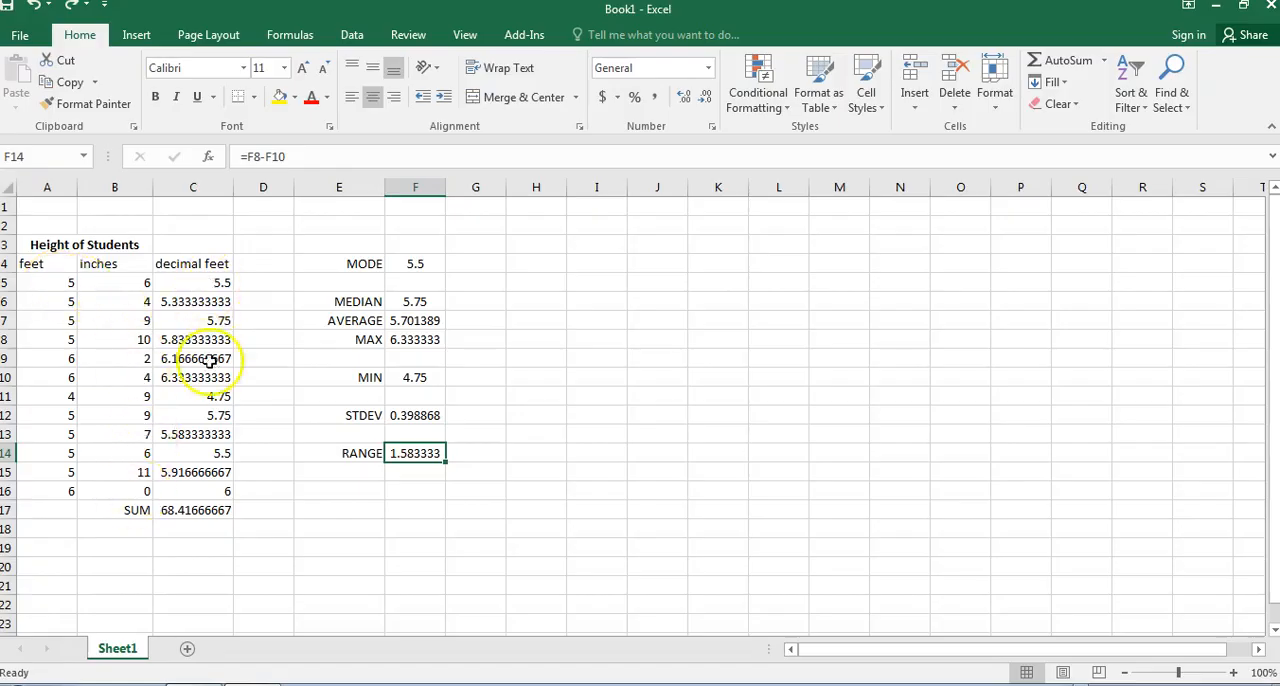
Clear the first student's height in A5:B5 and enter 7 feet 7 inches to test how the statistics respond.
{"action": "left_click", "coordinate": [220, 284]}
{"action": "left_click", "coordinate": [221, 393]}
{"action": "left_click_drag", "start_coordinate": [62, 282], "coordinate": [83, 287]}
{"action": "key", "text": "Delete"}
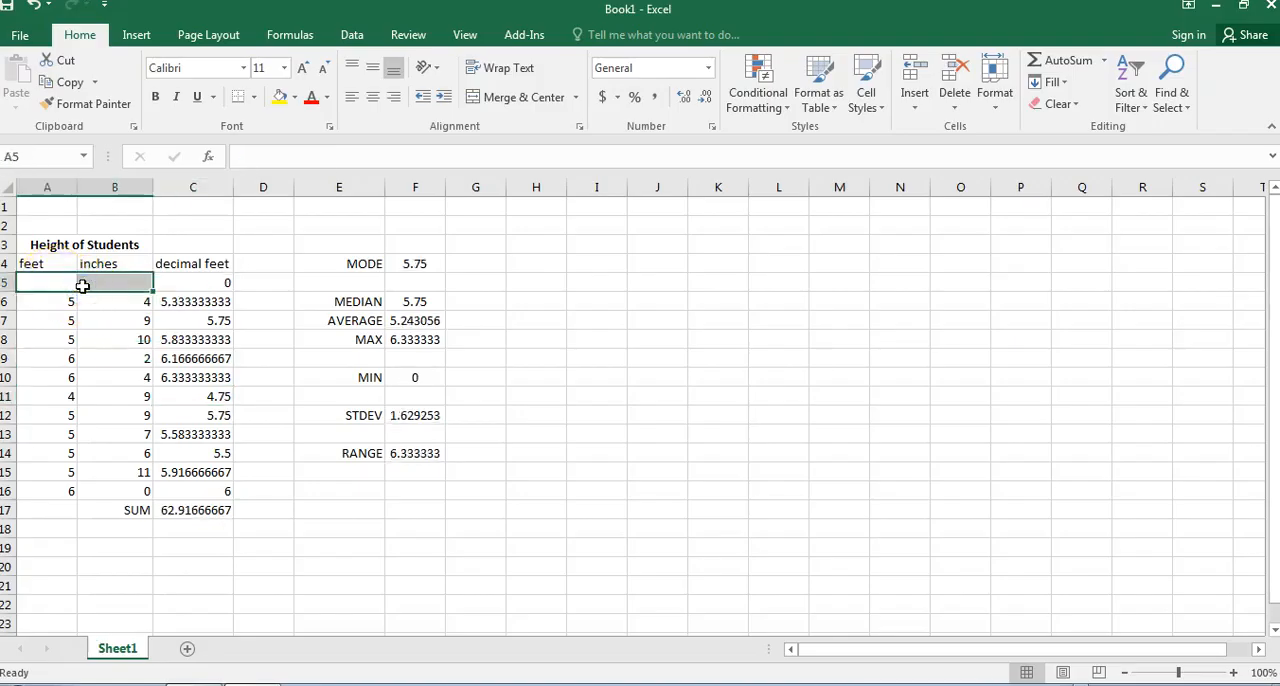
{"action": "left_click", "coordinate": [82, 286]}
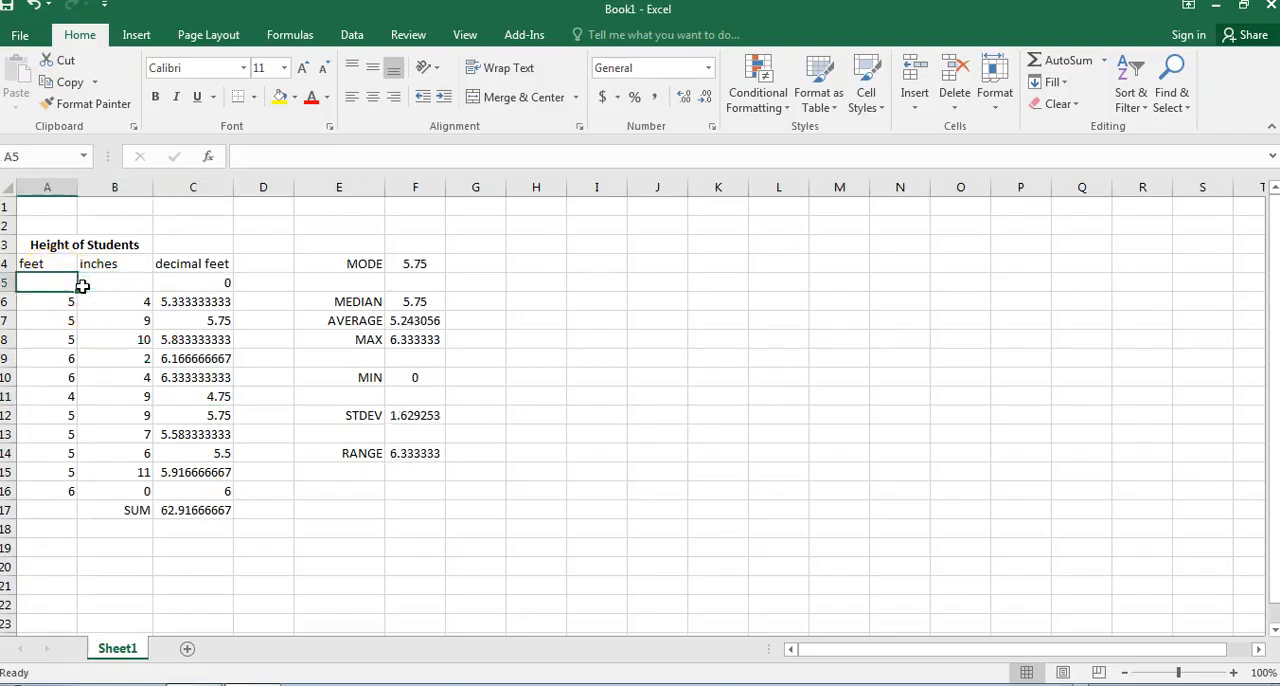
{"action": "type", "text": "7"}
{"action": "key", "text": "Tab"}
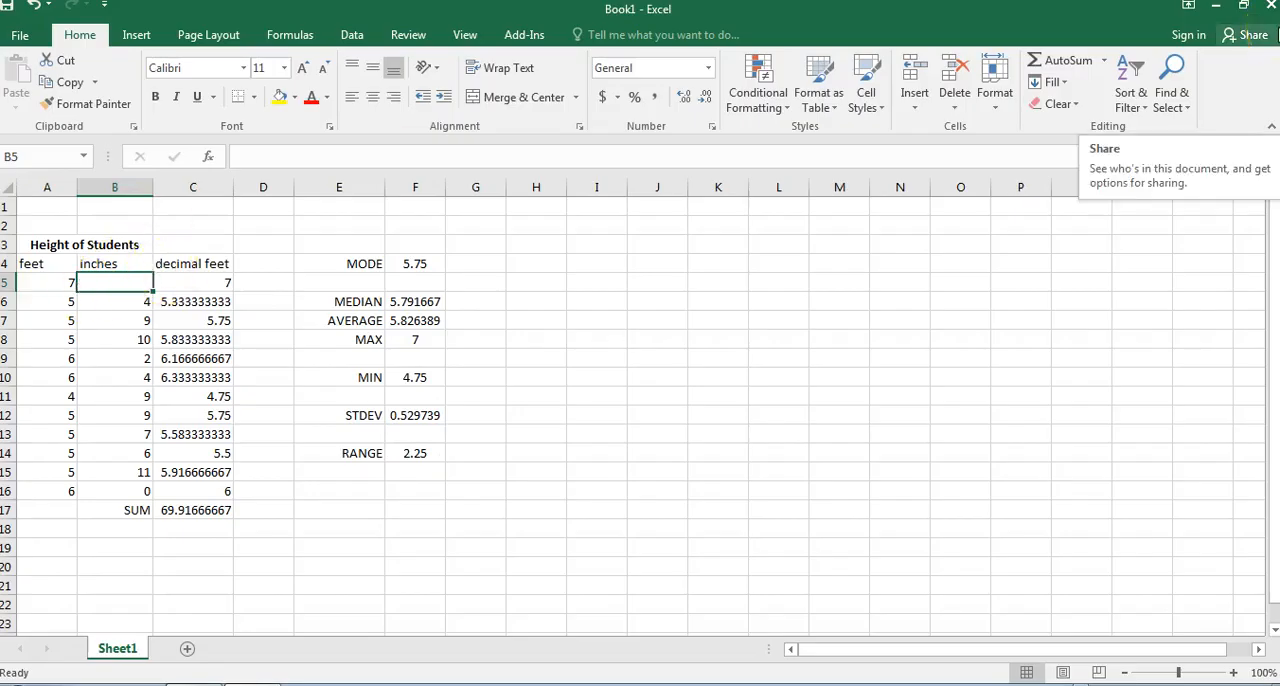
{"action": "type", "text": "7"}
{"action": "key", "text": "Return"}
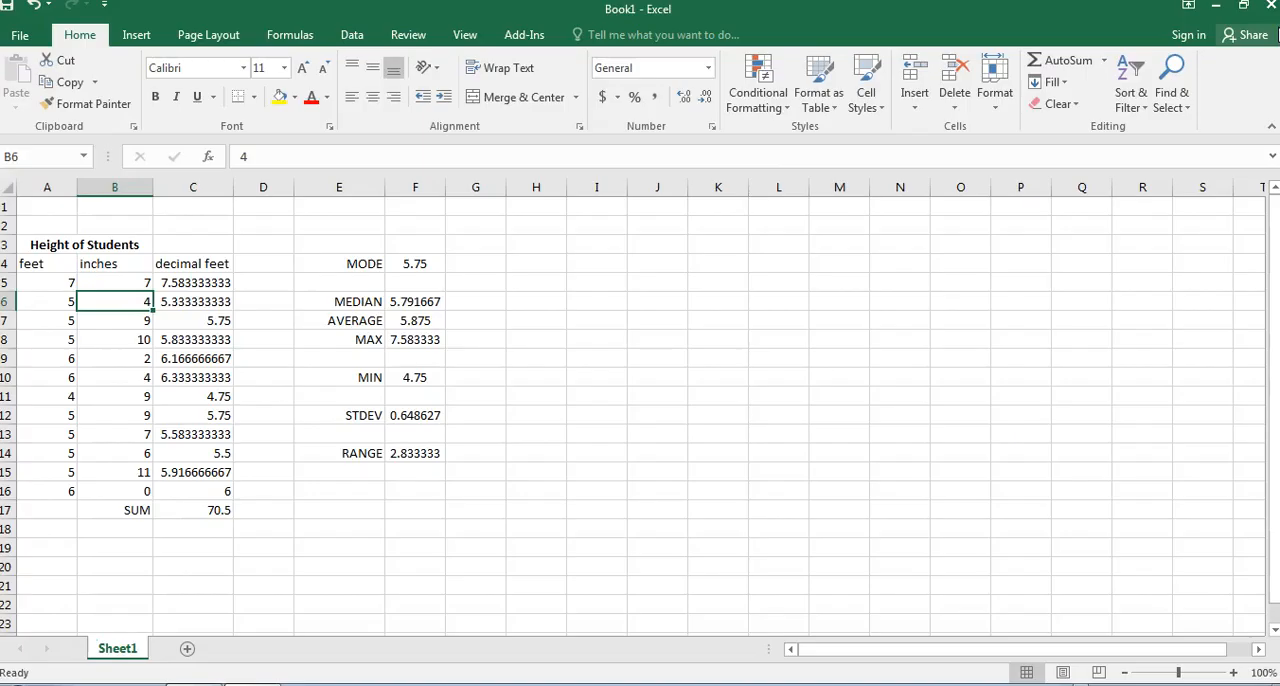
{"action": "key", "text": "Up"}
{"action": "key", "text": "Left"}
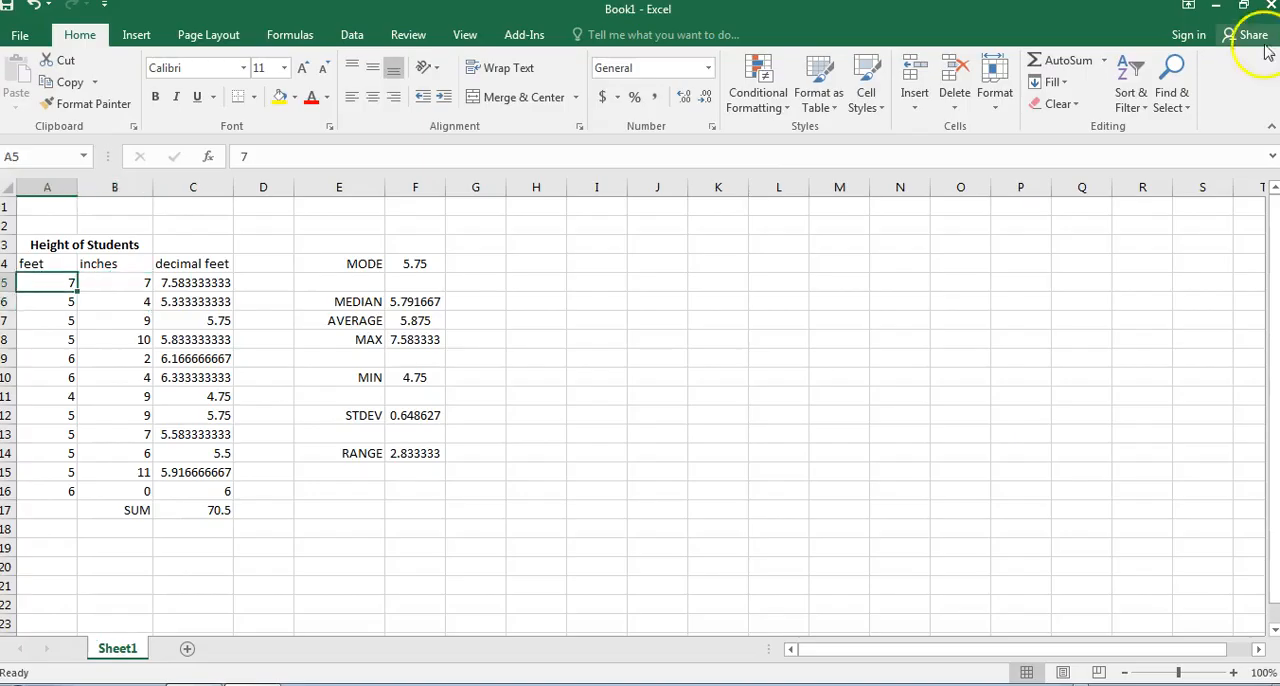
Undo the test height entries and the clearing of A5:B5 in the first student's row.
{"action": "left_click", "coordinate": [33, 6]}
{"action": "left_click", "coordinate": [33, 6]}
{"action": "left_click", "coordinate": [33, 6]}
{"action": "left_click", "coordinate": [112, 356]}
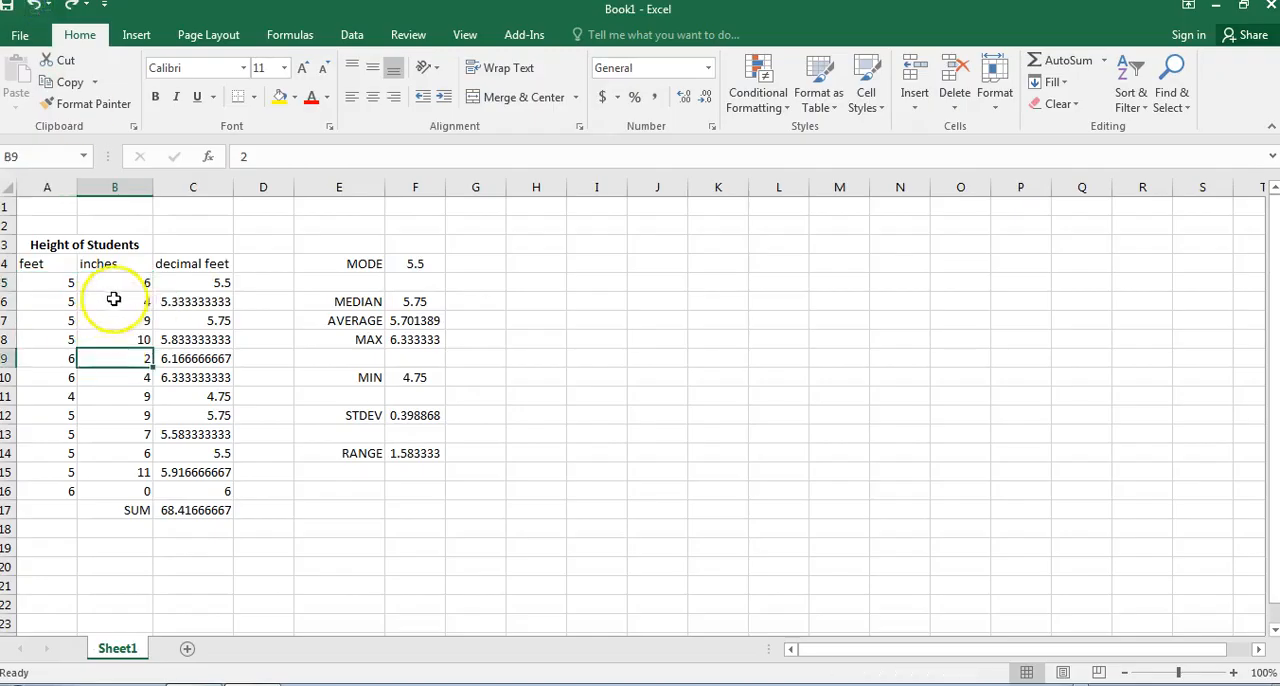
{"action": "left_click", "coordinate": [478, 396]}
{"action": "left_click", "coordinate": [516, 362]}
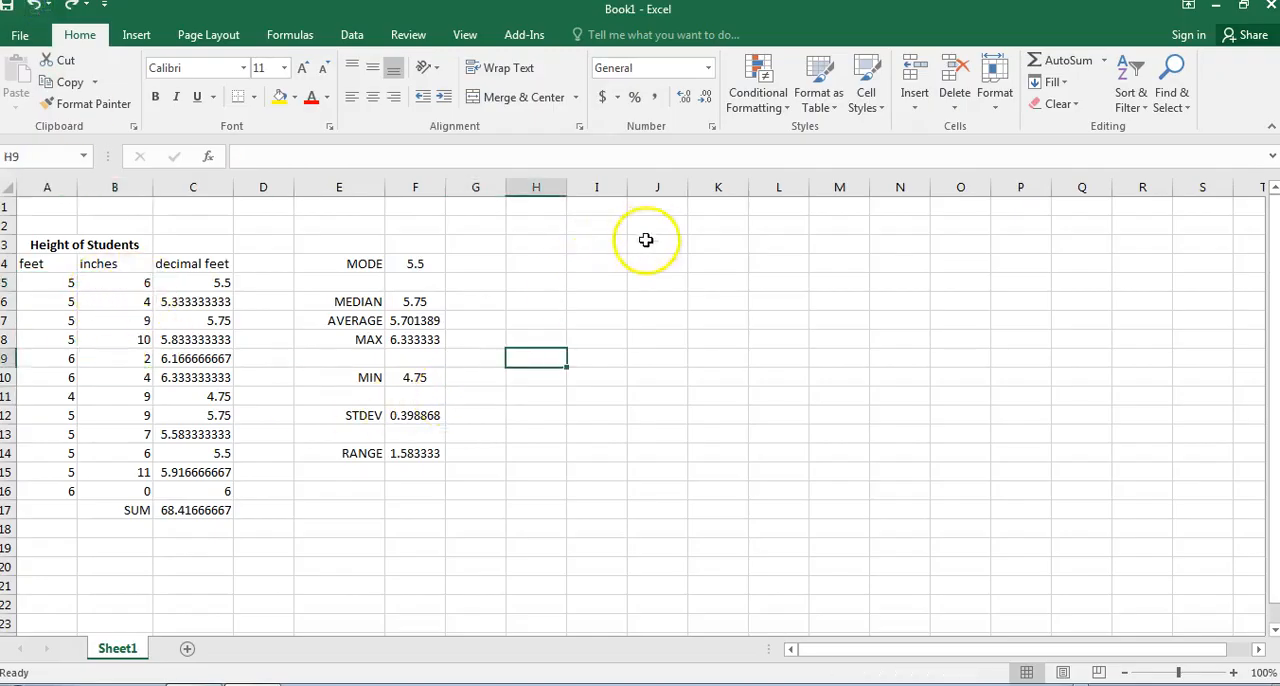
{"action": "left_click_drag", "start_coordinate": [51, 243], "coordinate": [417, 529]}
{"action": "left_click", "coordinate": [205, 303]}
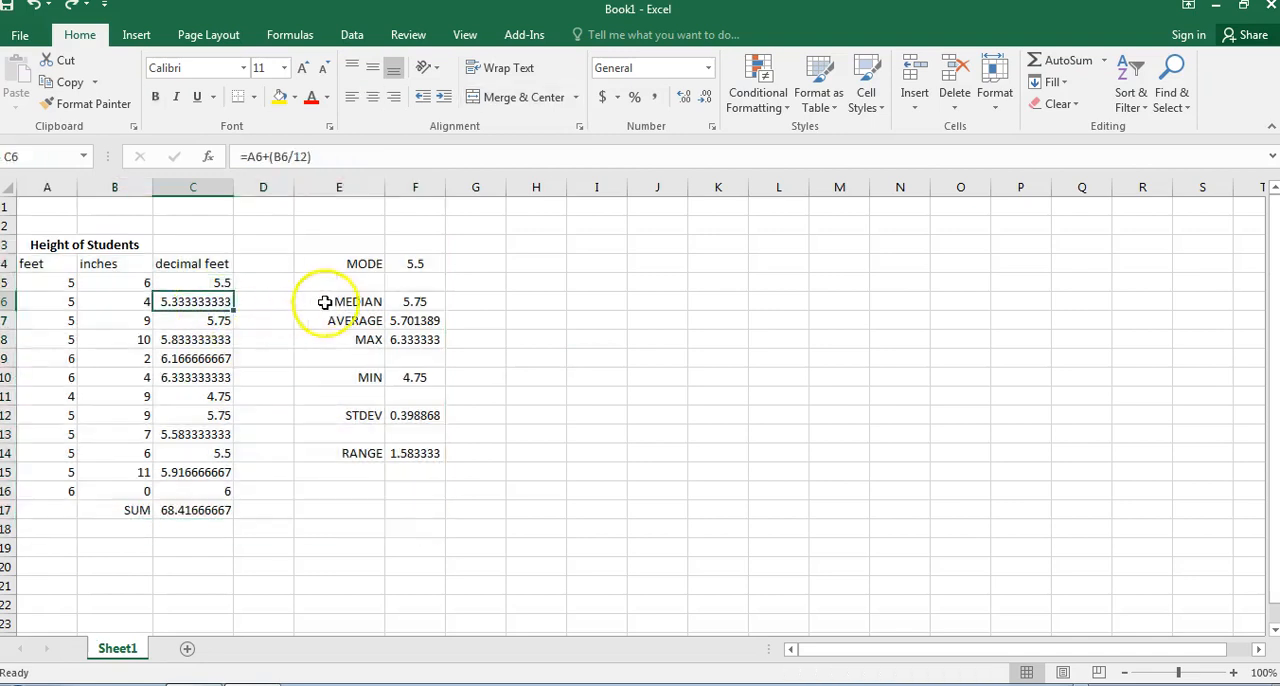
{"action": "left_click", "coordinate": [369, 296]}
{"action": "left_click", "coordinate": [434, 263]}
{"action": "left_click", "coordinate": [499, 259]}
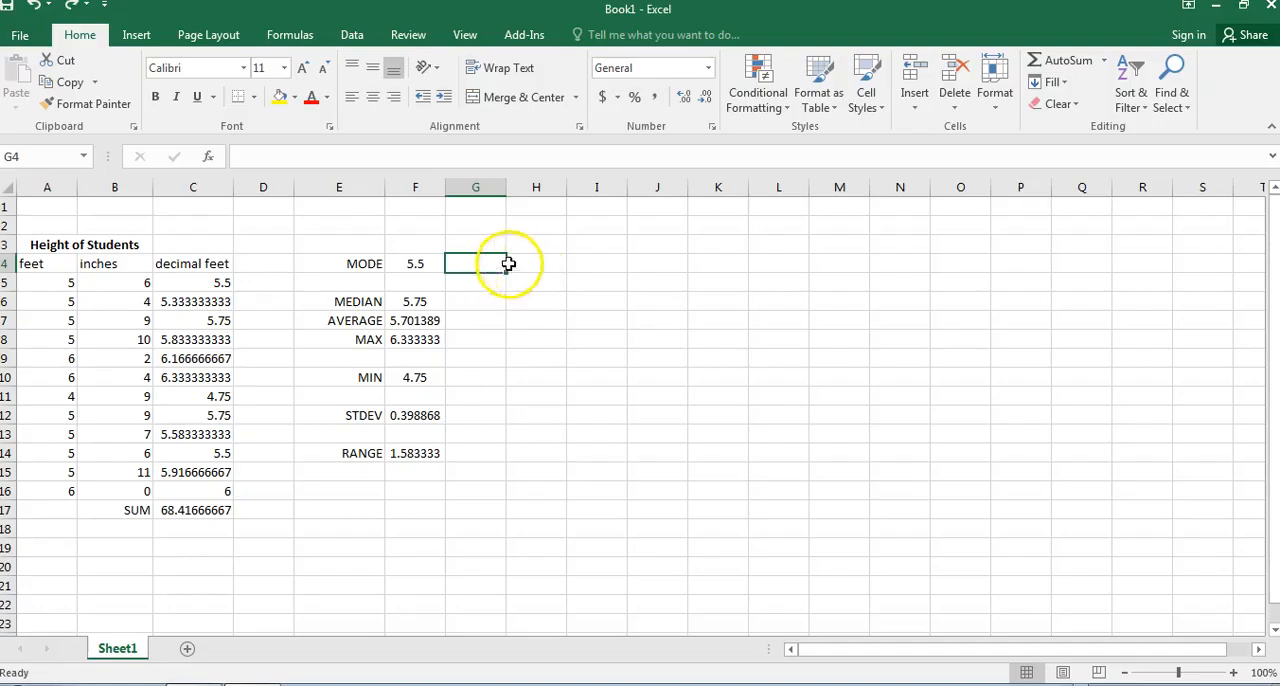
{"action": "left_click", "coordinate": [532, 264]}
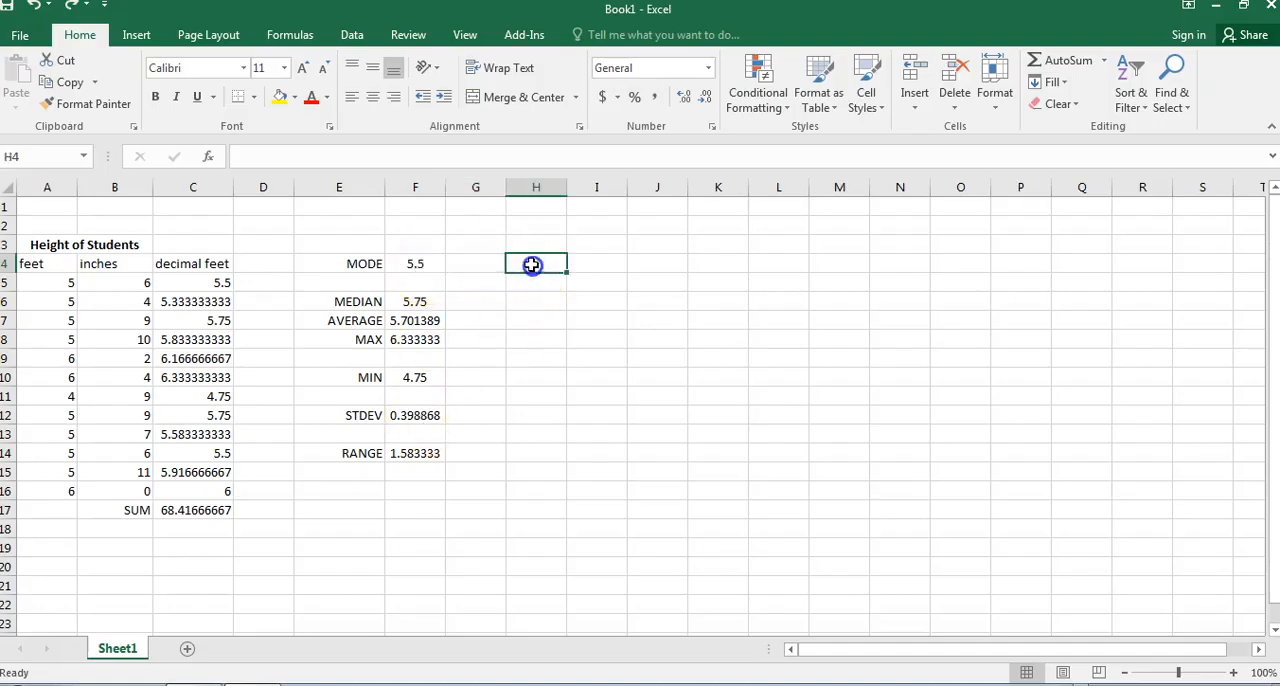
Make sure the Analysis ToolPak is enabled among the Excel add-ins.
{"action": "left_click", "coordinate": [22, 37]}
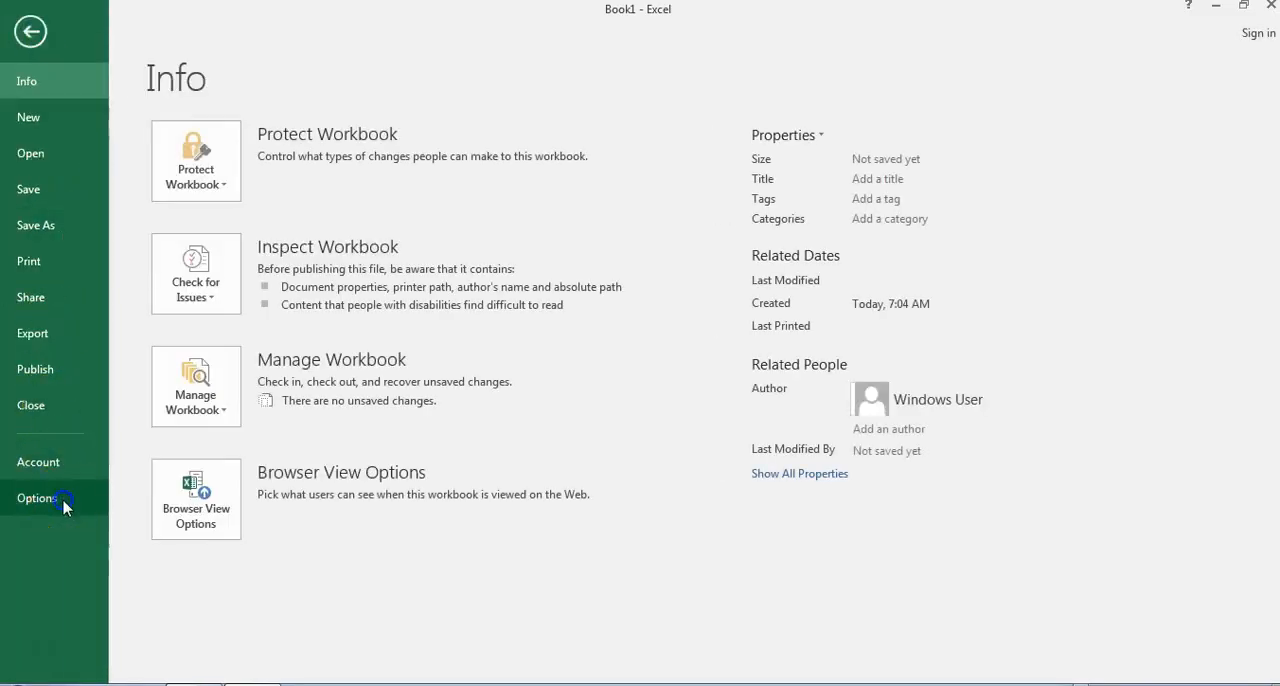
{"action": "left_click", "coordinate": [30, 497]}
{"action": "left_click_drag", "start_coordinate": [755, 50], "coordinate": [418, 20]}
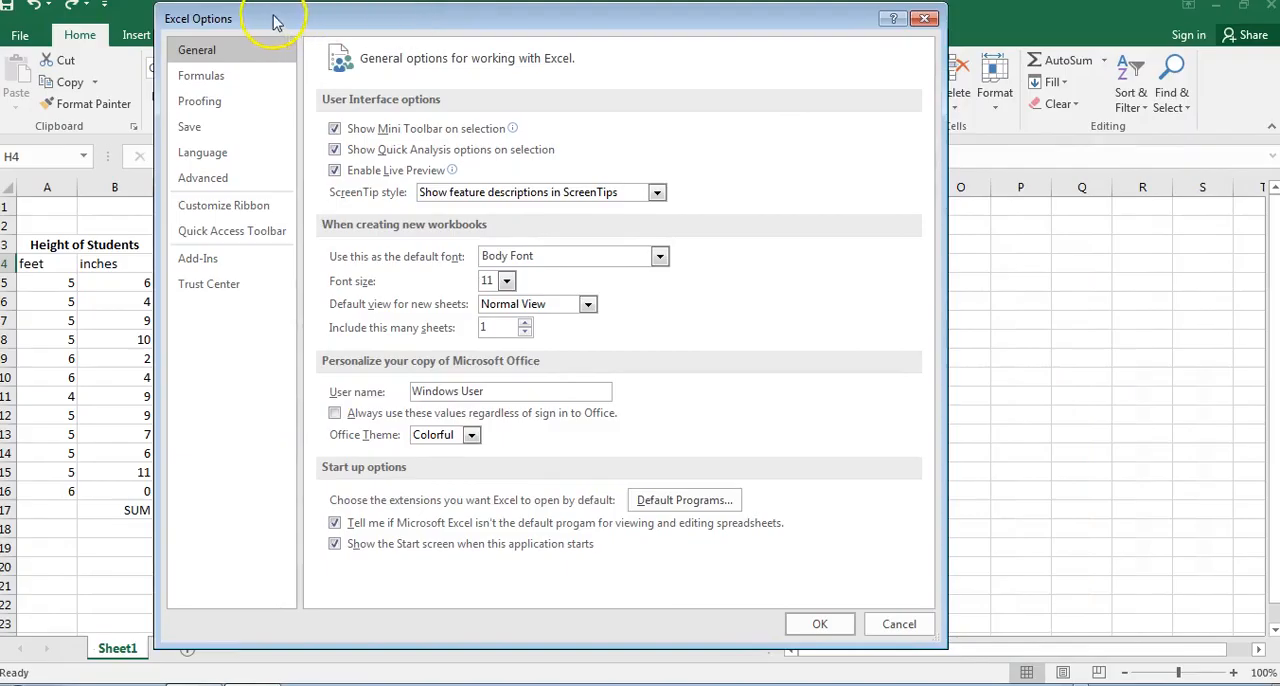
{"action": "left_click", "coordinate": [222, 258]}
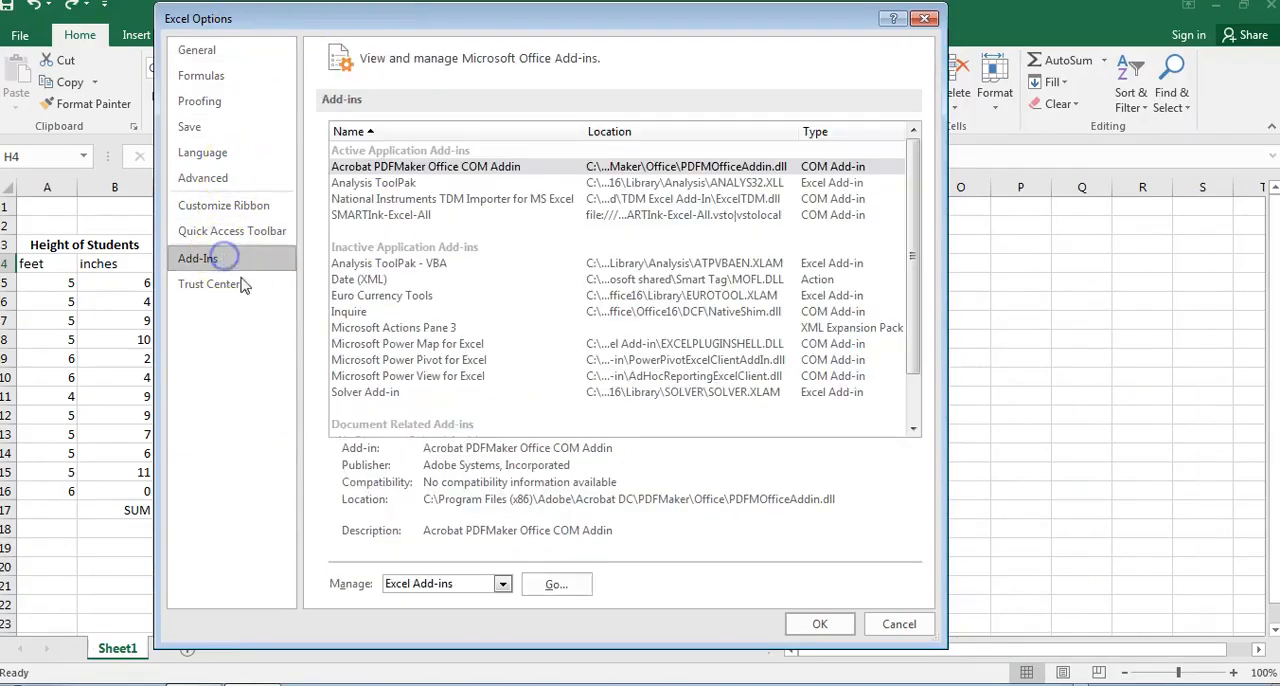
{"action": "left_click", "coordinate": [548, 584]}
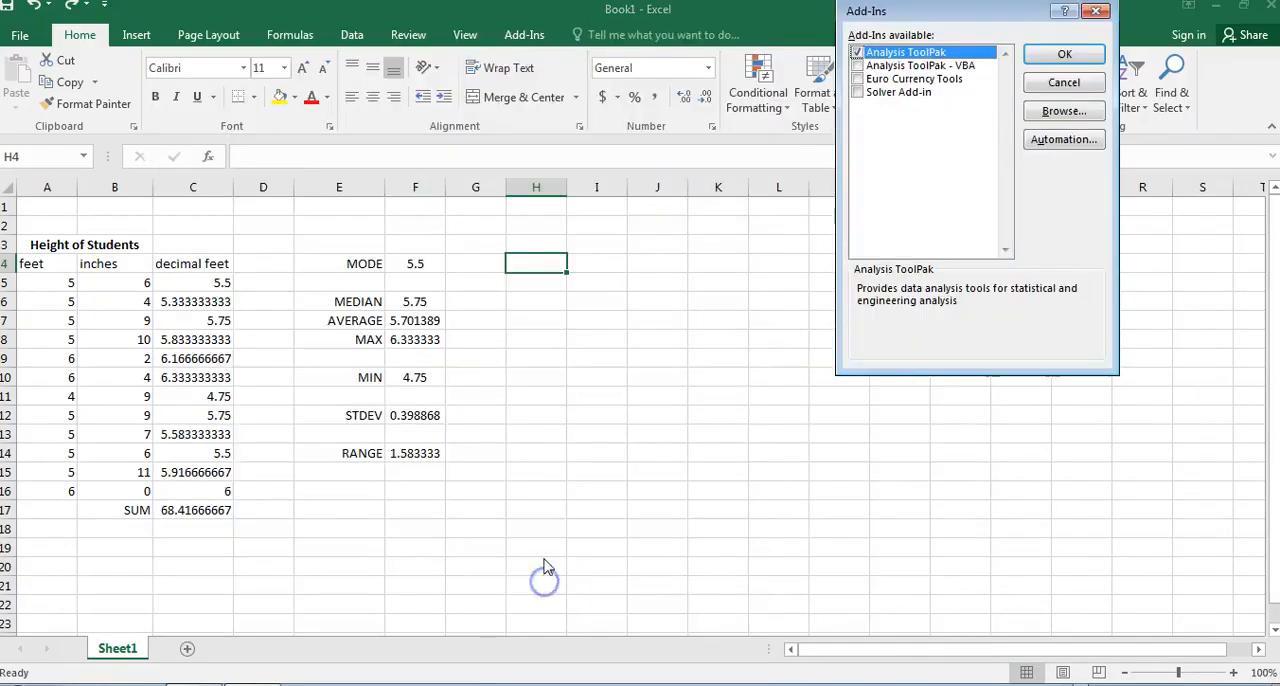
{"action": "left_click_drag", "start_coordinate": [905, 18], "coordinate": [532, 150]}
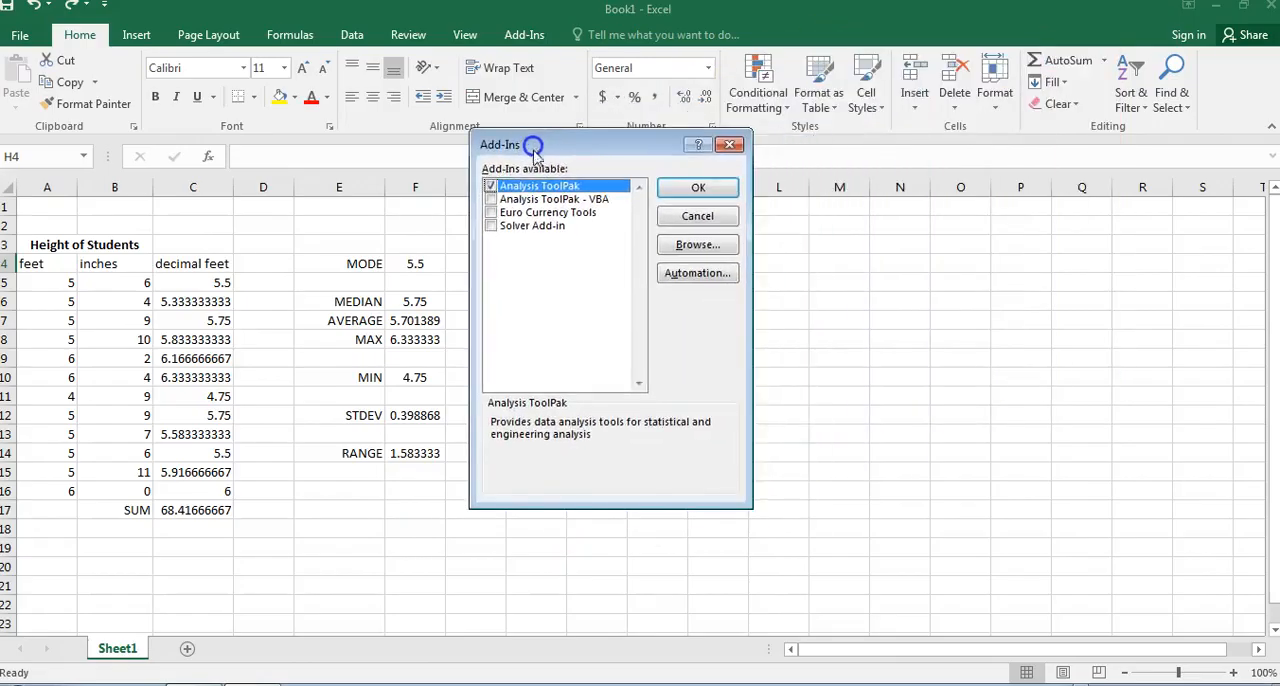
{"action": "left_click", "coordinate": [491, 186]}
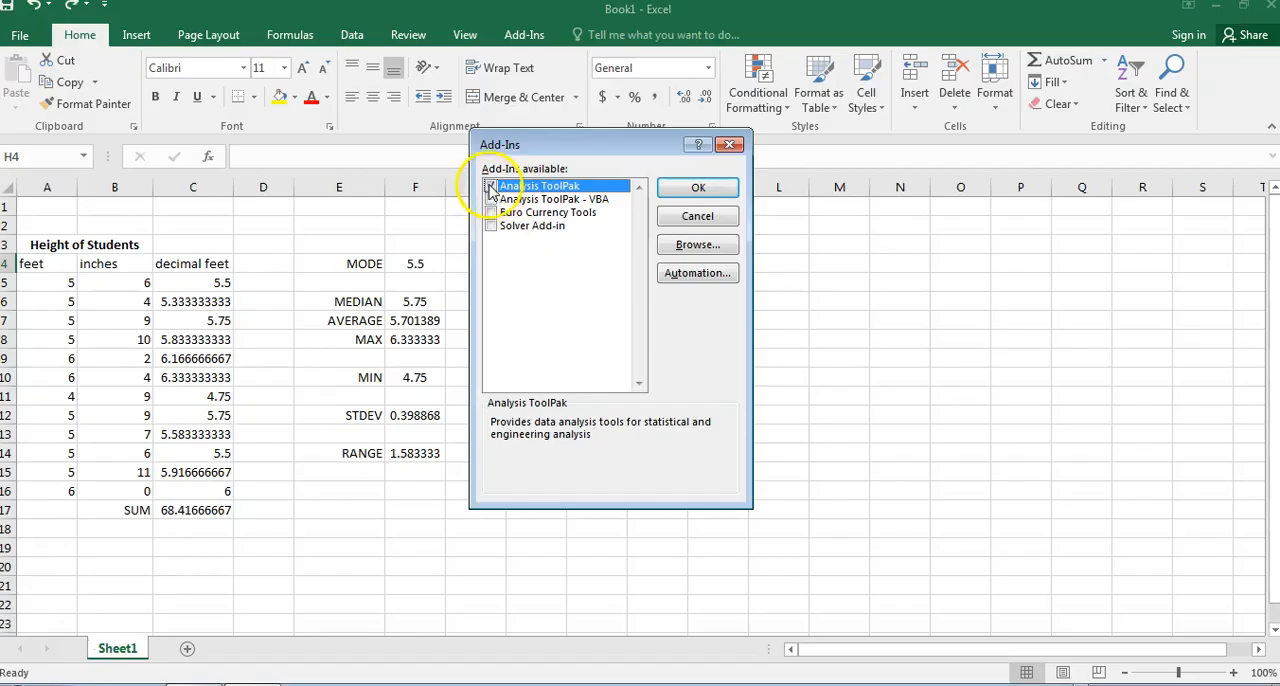
{"action": "left_click", "coordinate": [690, 187]}
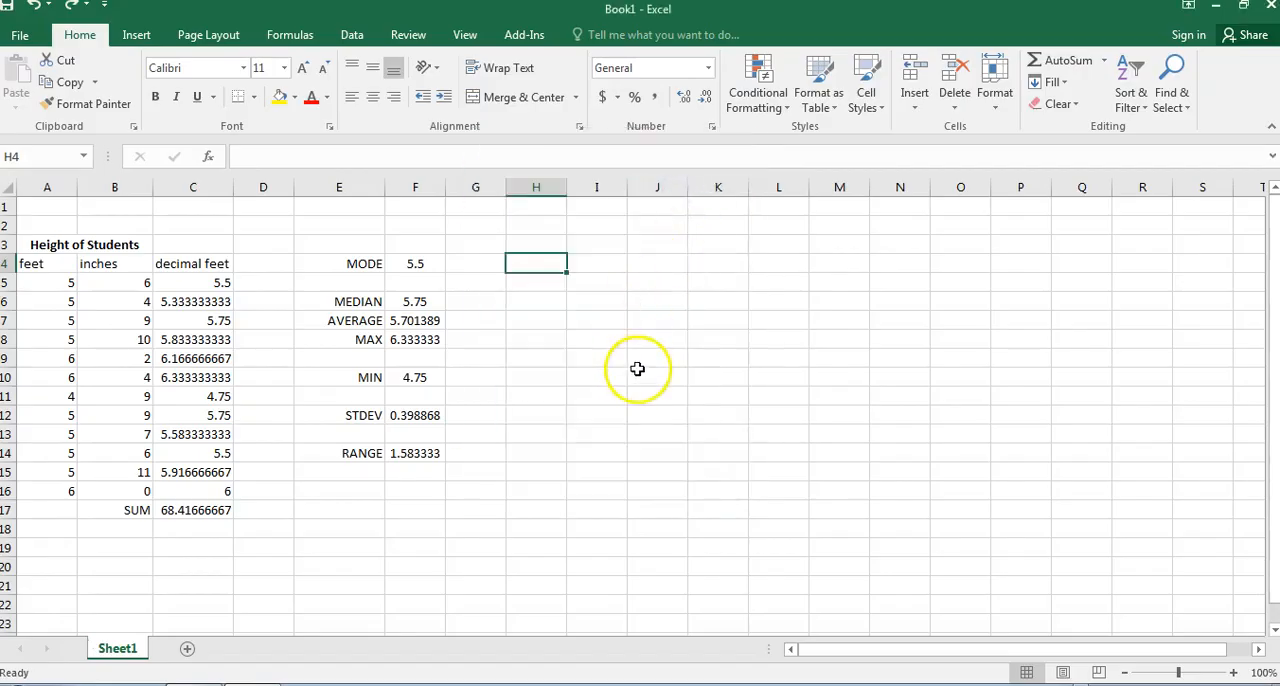
Start the Descriptive Statistics data analysis with the decimal feet heights in C5:C16 as the input range.
{"action": "left_click", "coordinate": [352, 34]}
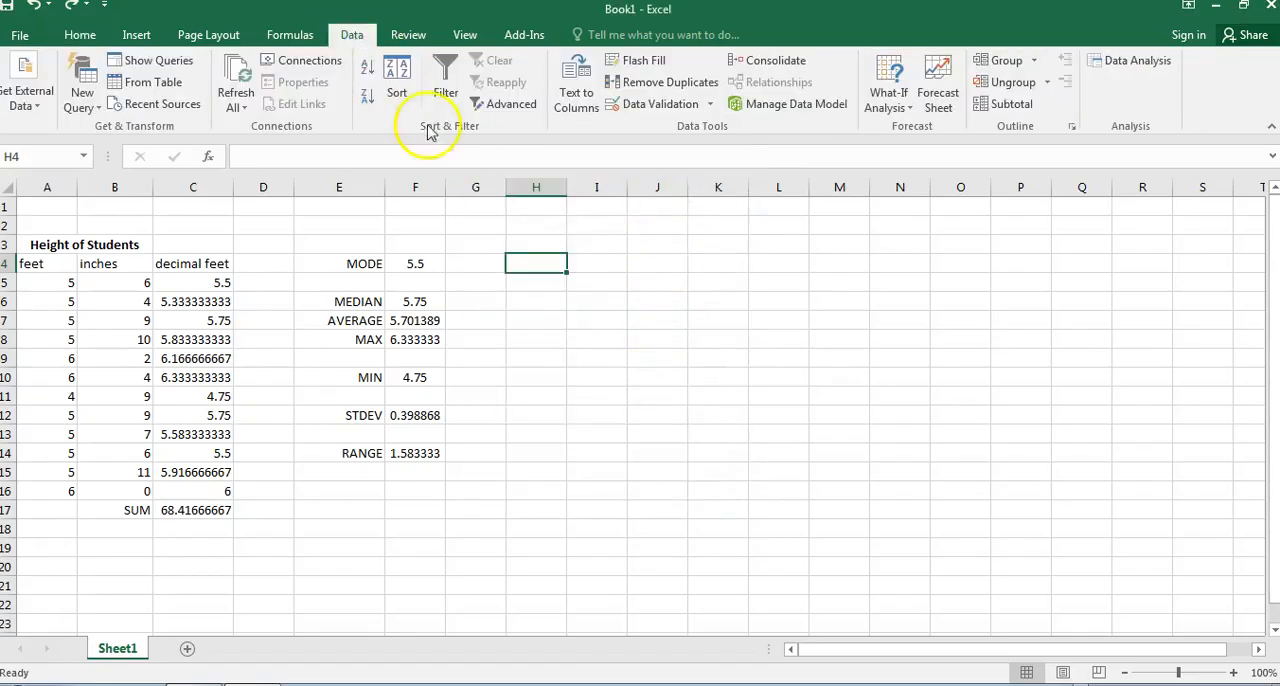
{"action": "left_click", "coordinate": [1120, 62]}
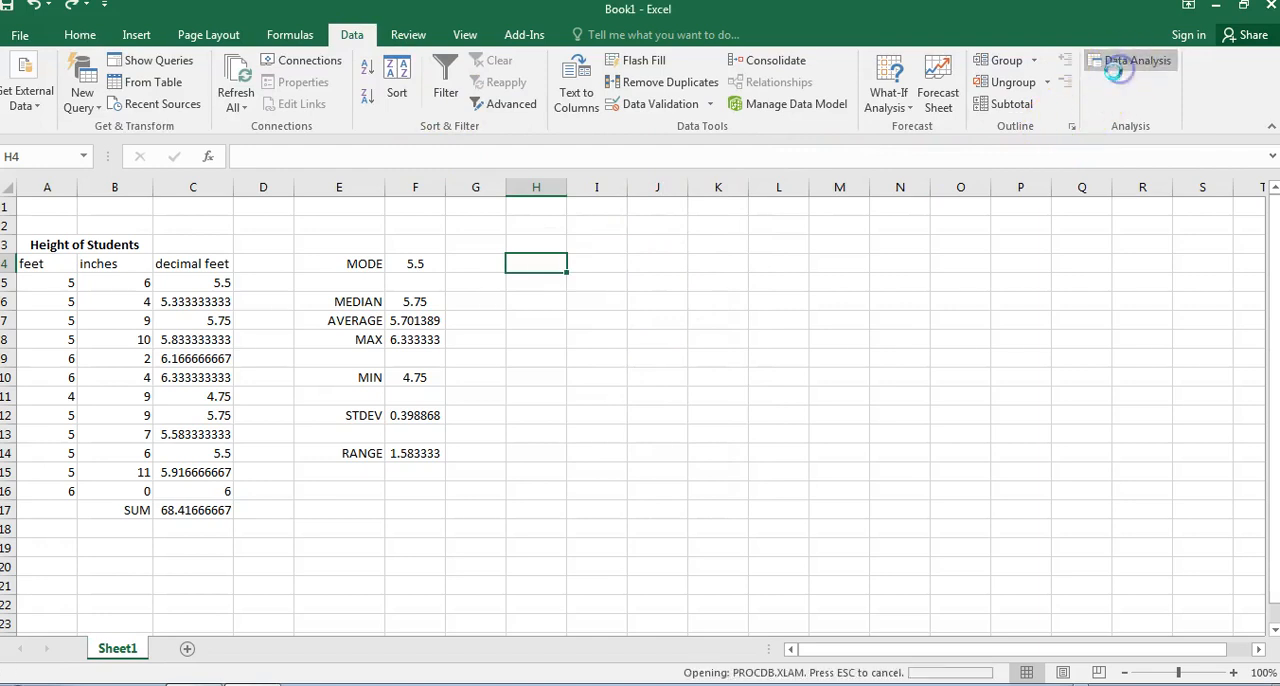
{"action": "left_click_drag", "start_coordinate": [571, 243], "coordinate": [749, 120]}
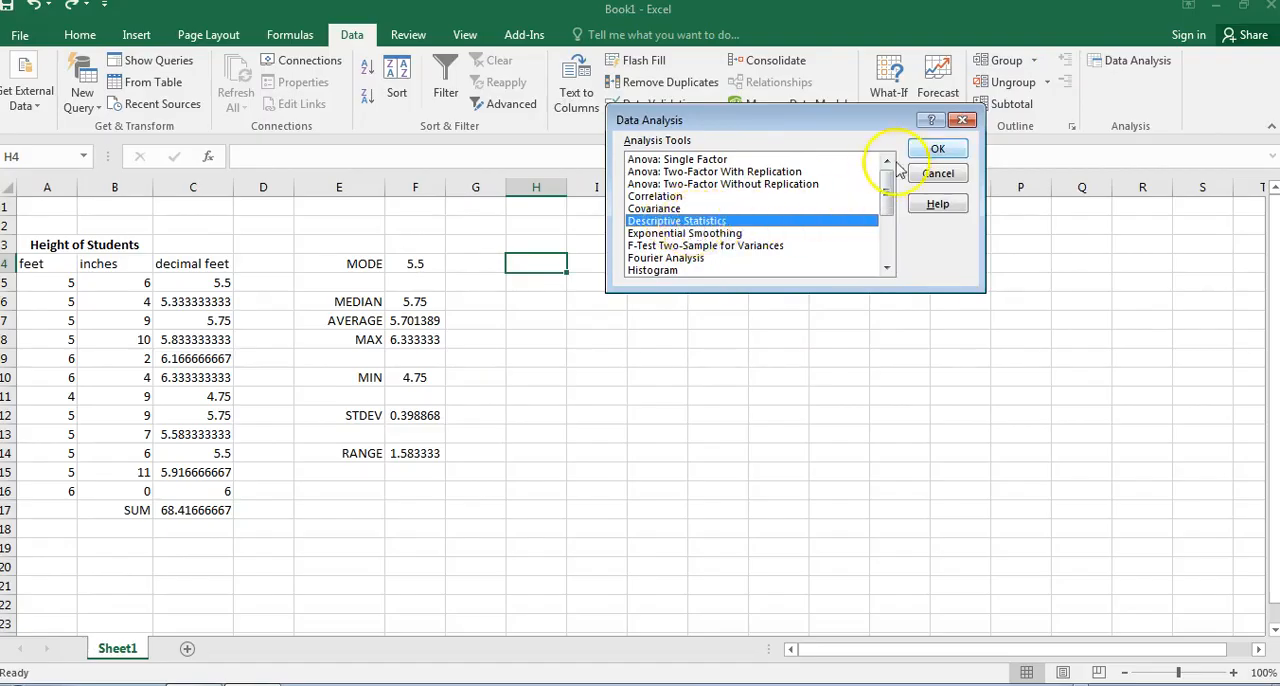
{"action": "left_click", "coordinate": [937, 149]}
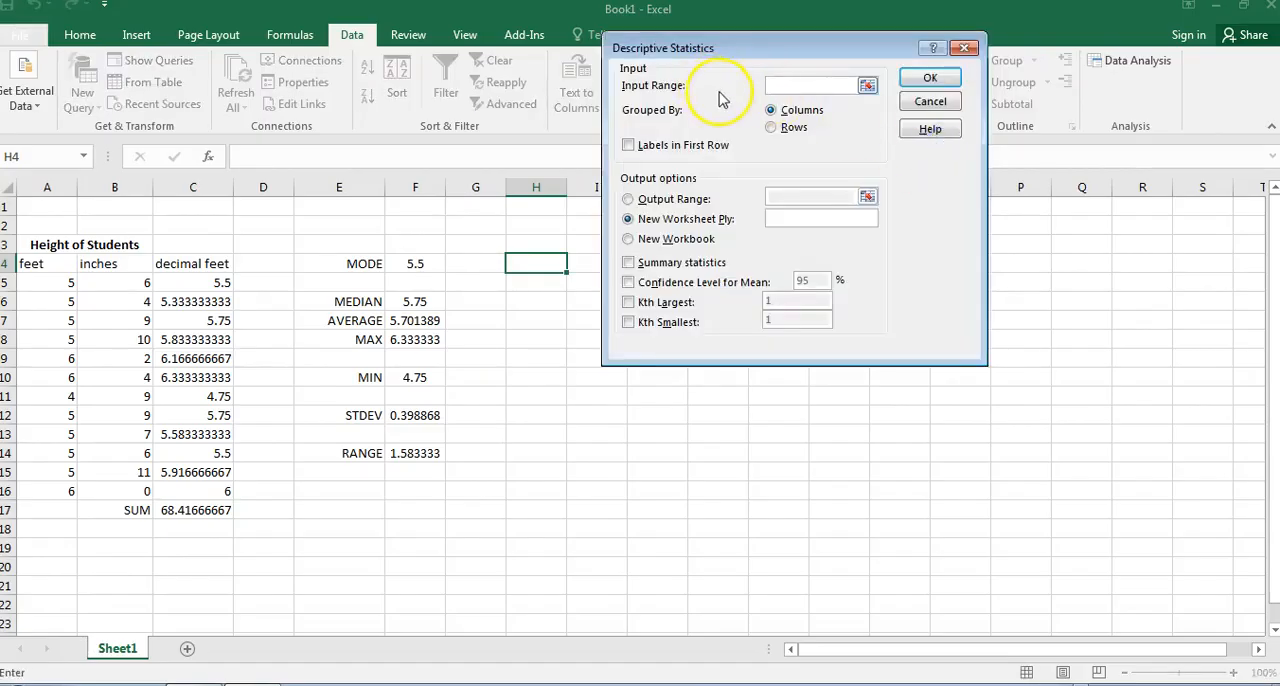
{"action": "left_click", "coordinate": [867, 85]}
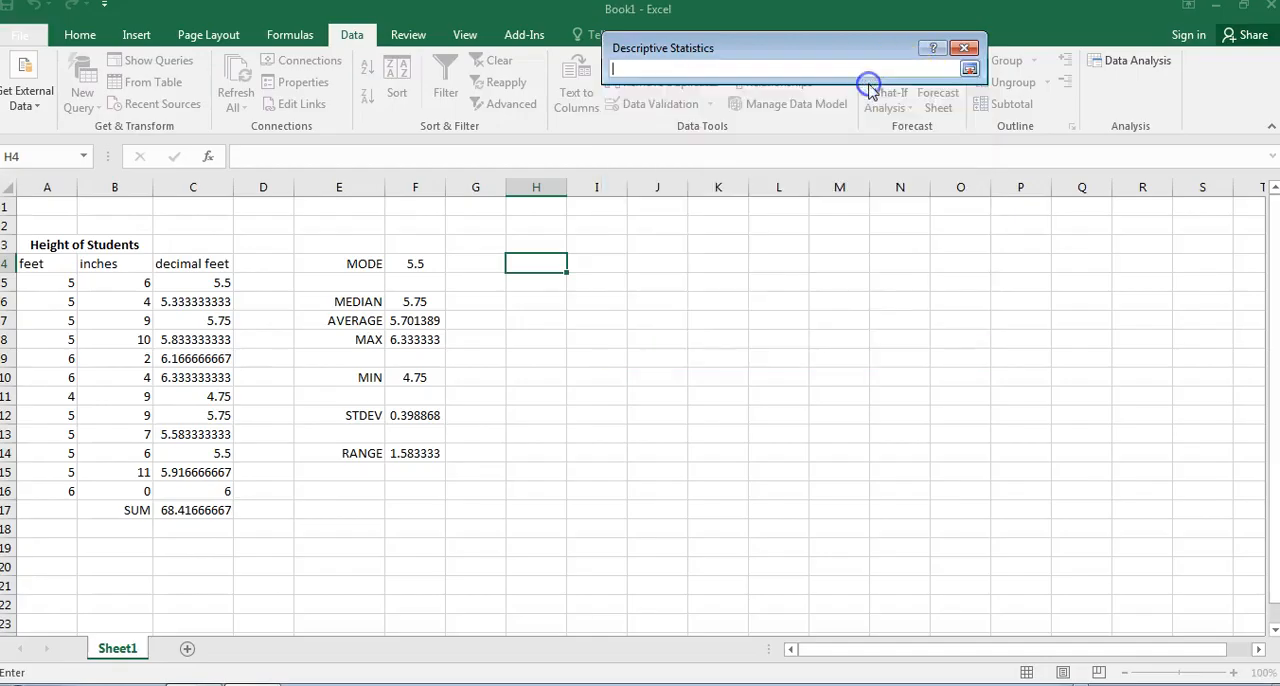
{"action": "left_click_drag", "start_coordinate": [213, 280], "coordinate": [210, 487]}
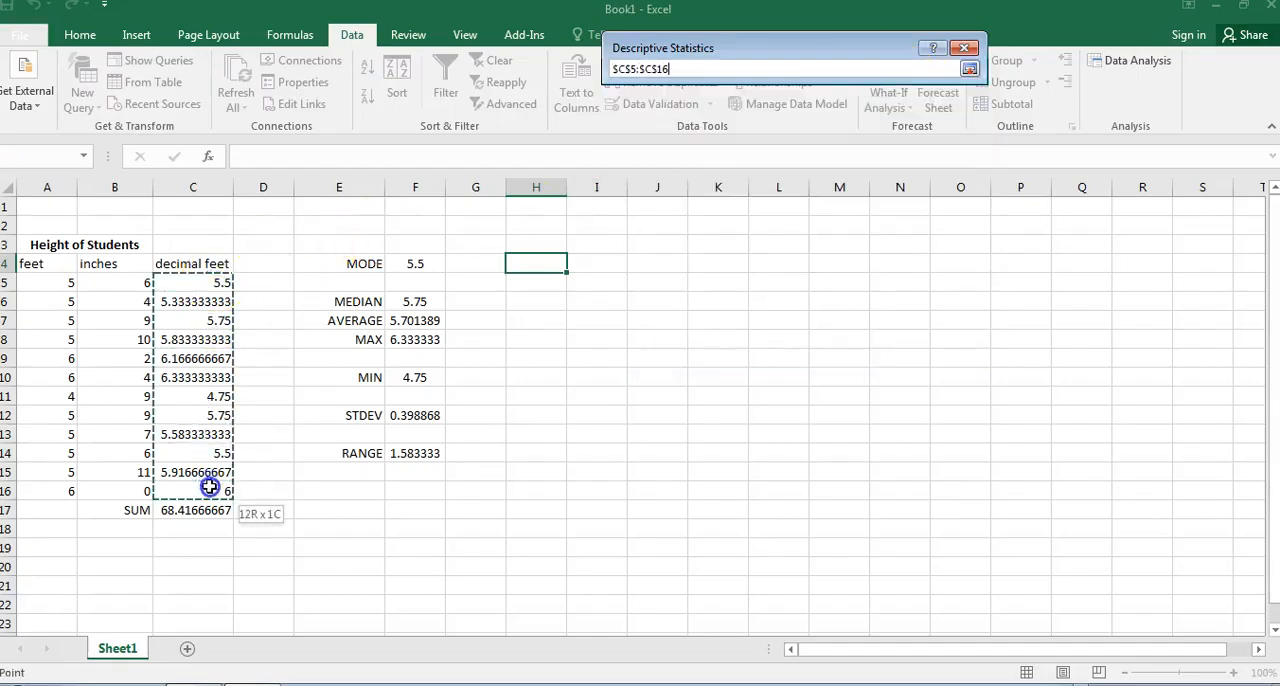
{"action": "key", "text": "Return"}
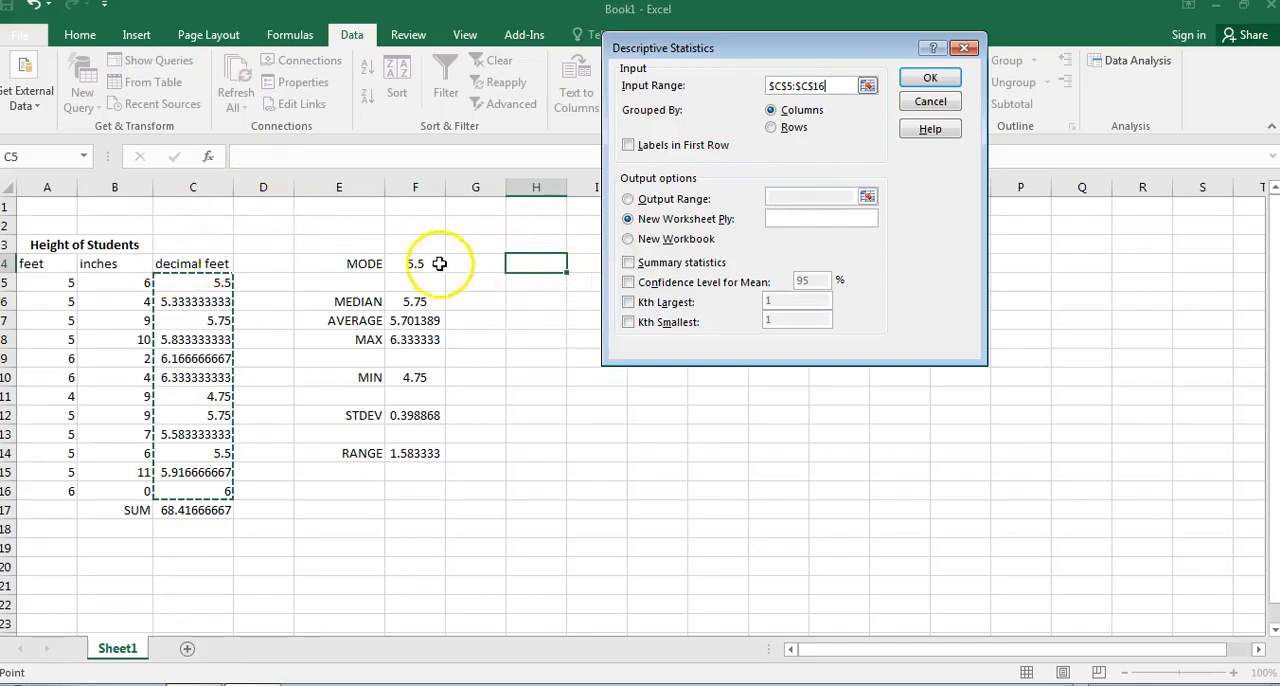
Generate the summary statistics on the same sheet with H3 as the output range.
{"action": "left_click", "coordinate": [628, 199]}
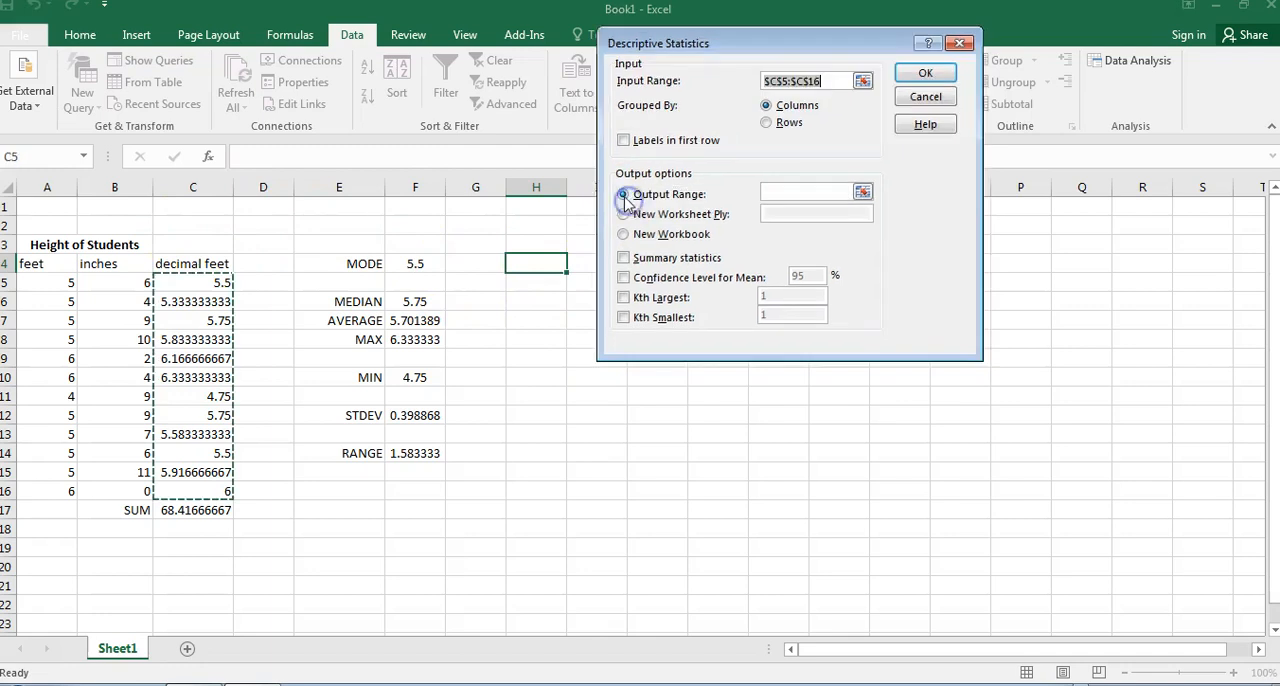
{"action": "left_click", "coordinate": [862, 193]}
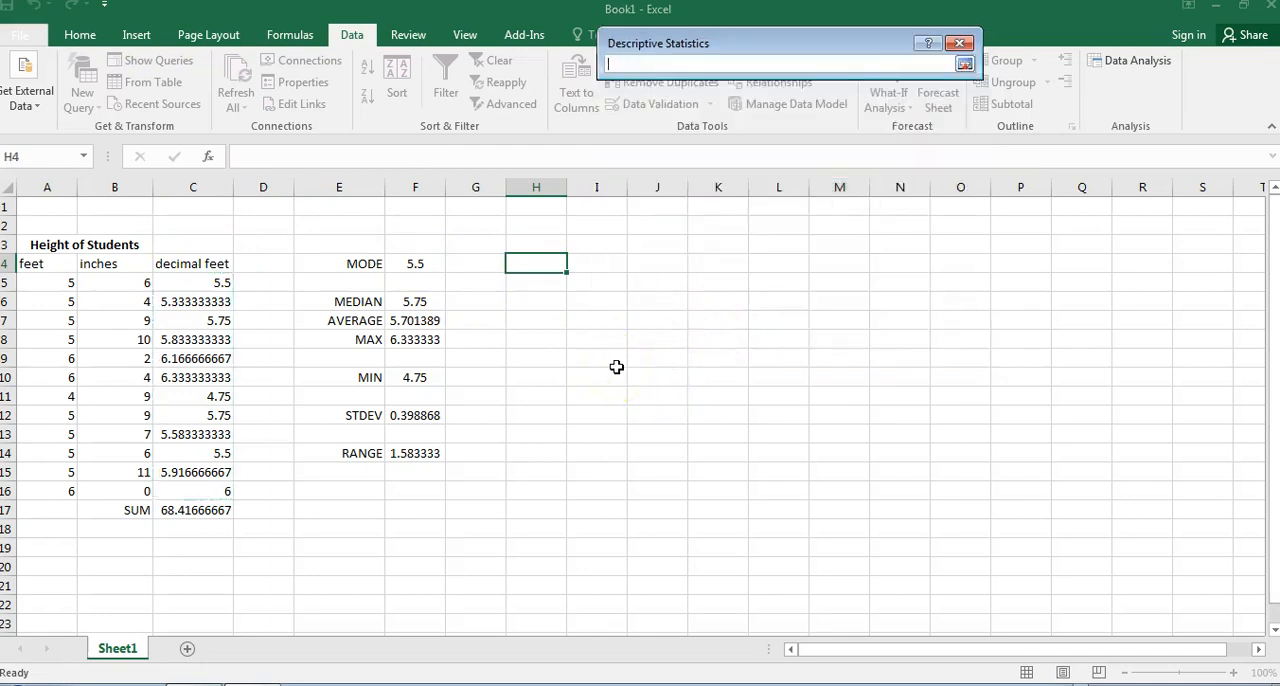
{"action": "left_click", "coordinate": [530, 244]}
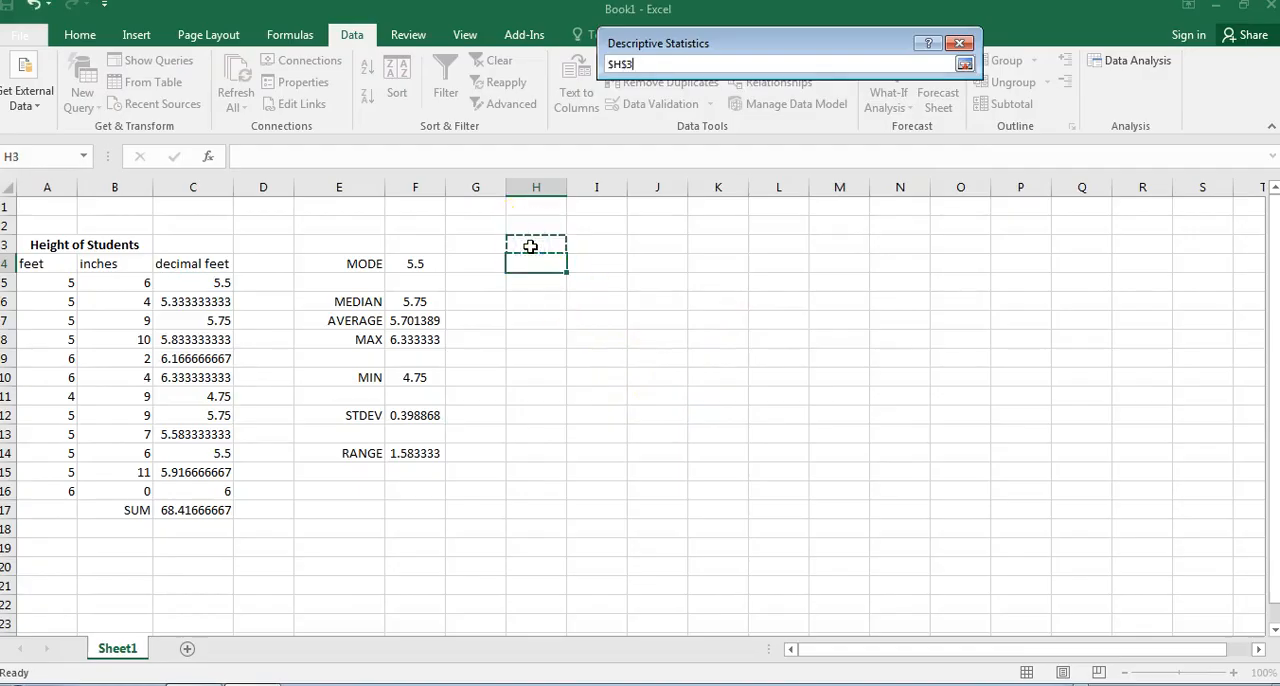
{"action": "key", "text": "Return"}
{"action": "left_click", "coordinate": [624, 258]}
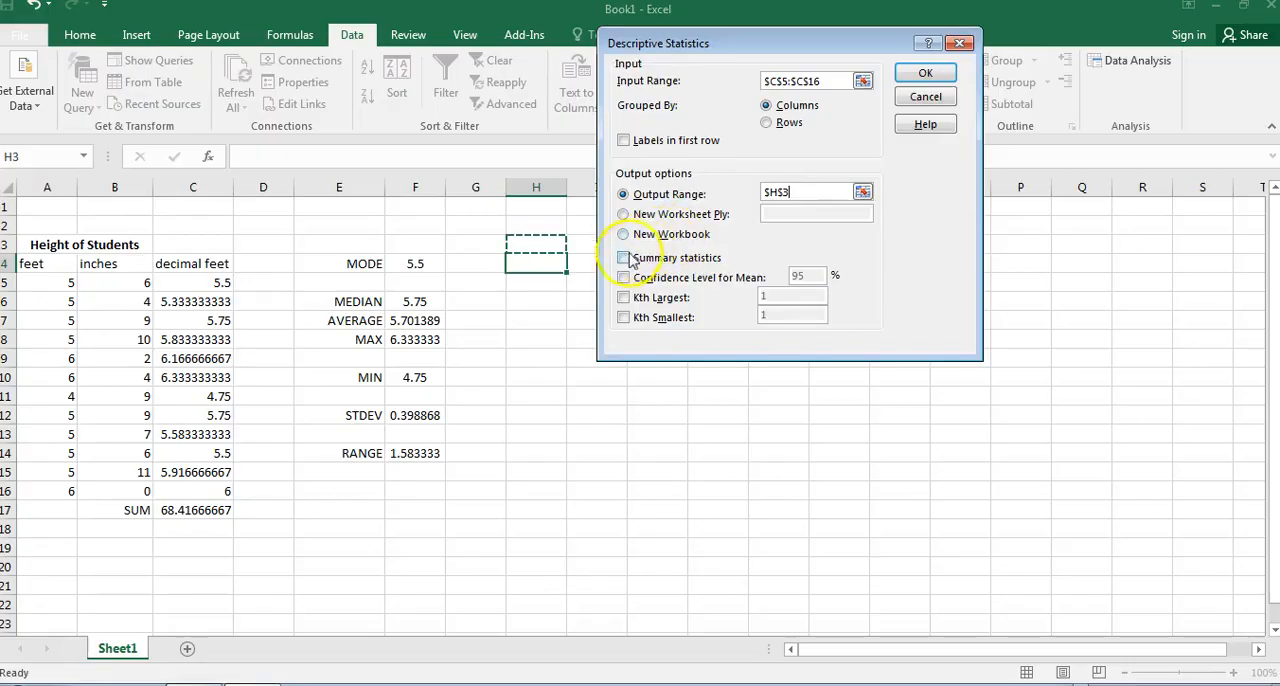
{"action": "left_click", "coordinate": [920, 72]}
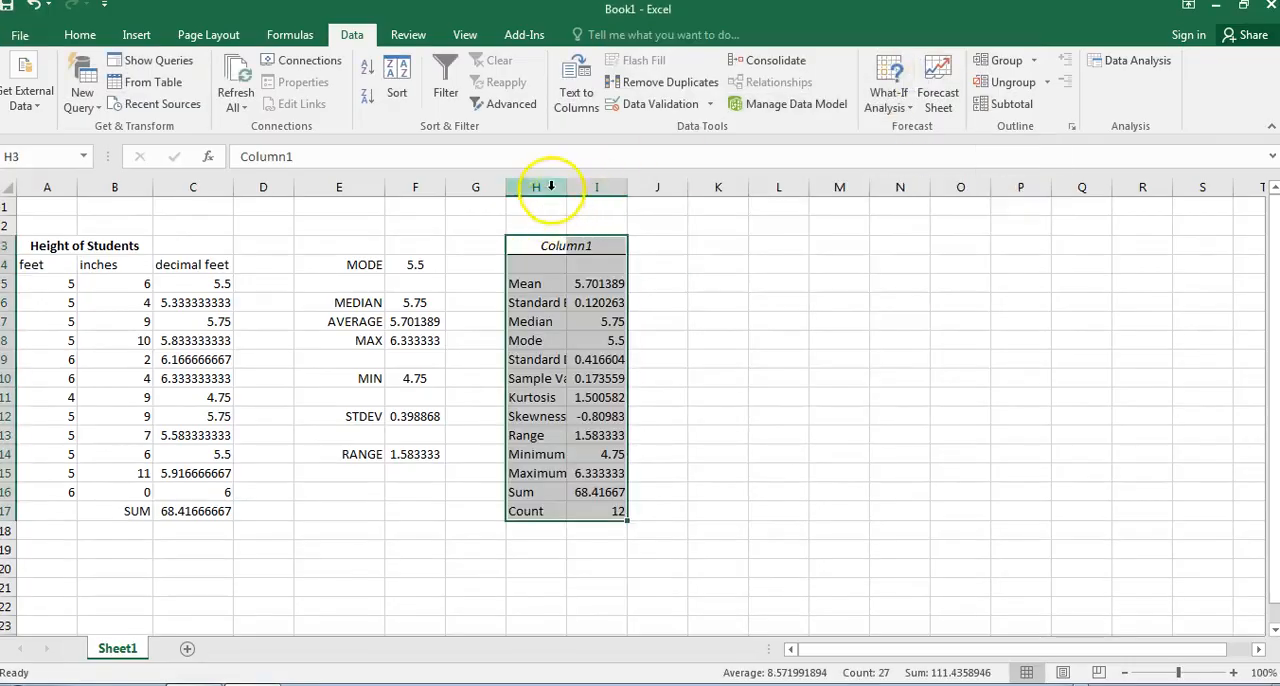
Widen column H to fit the summary labels and inspect the minimum, standard deviation and skewness values.
{"action": "double_click", "coordinate": [571, 188]}
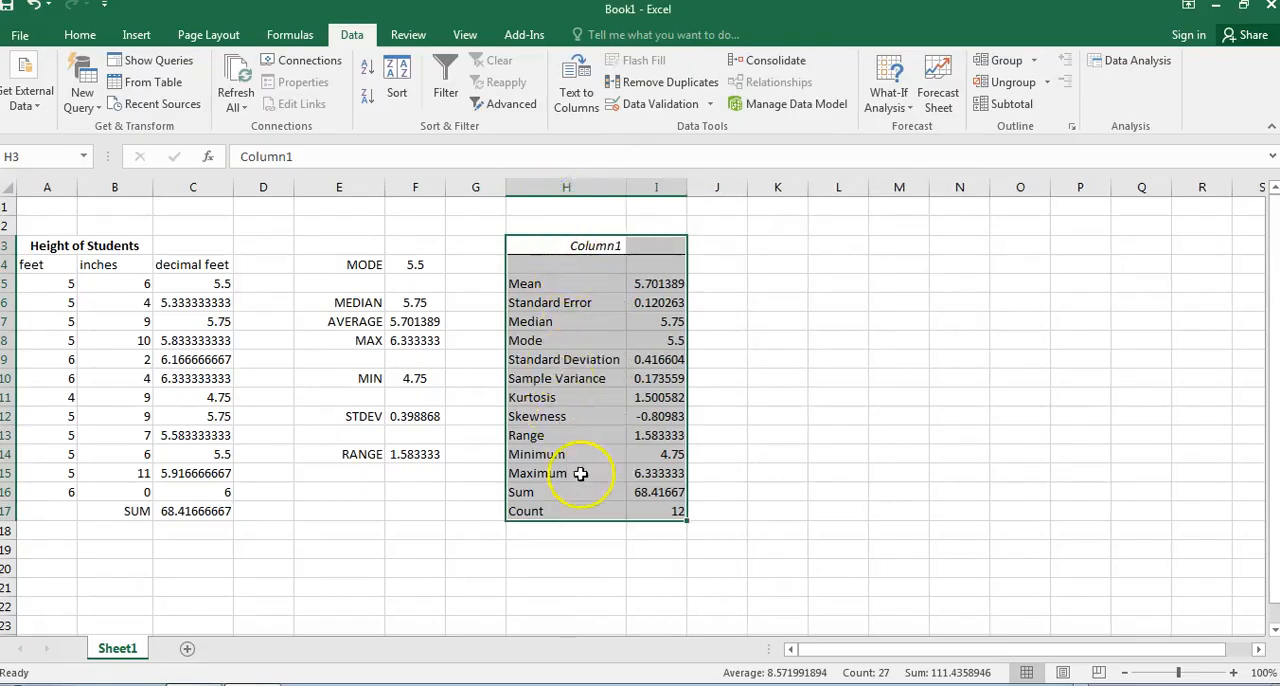
{"action": "left_click", "coordinate": [738, 421]}
{"action": "left_click", "coordinate": [657, 456]}
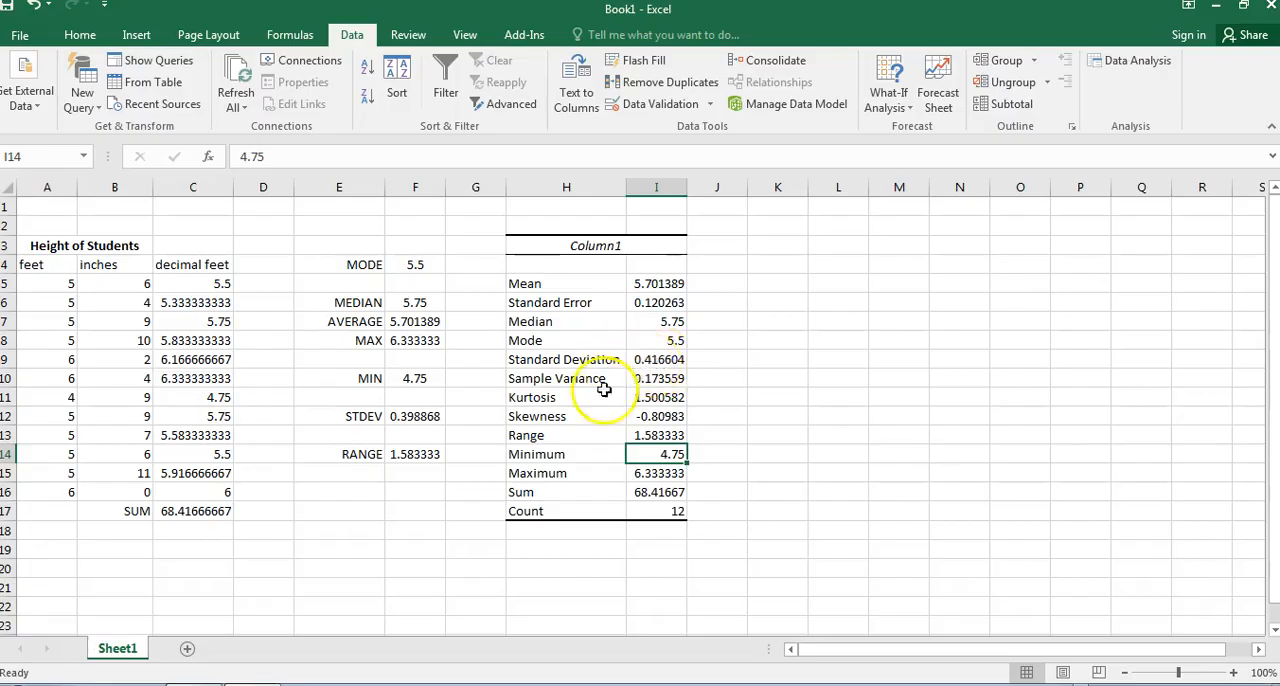
{"action": "left_click", "coordinate": [655, 360]}
{"action": "left_click", "coordinate": [652, 416]}
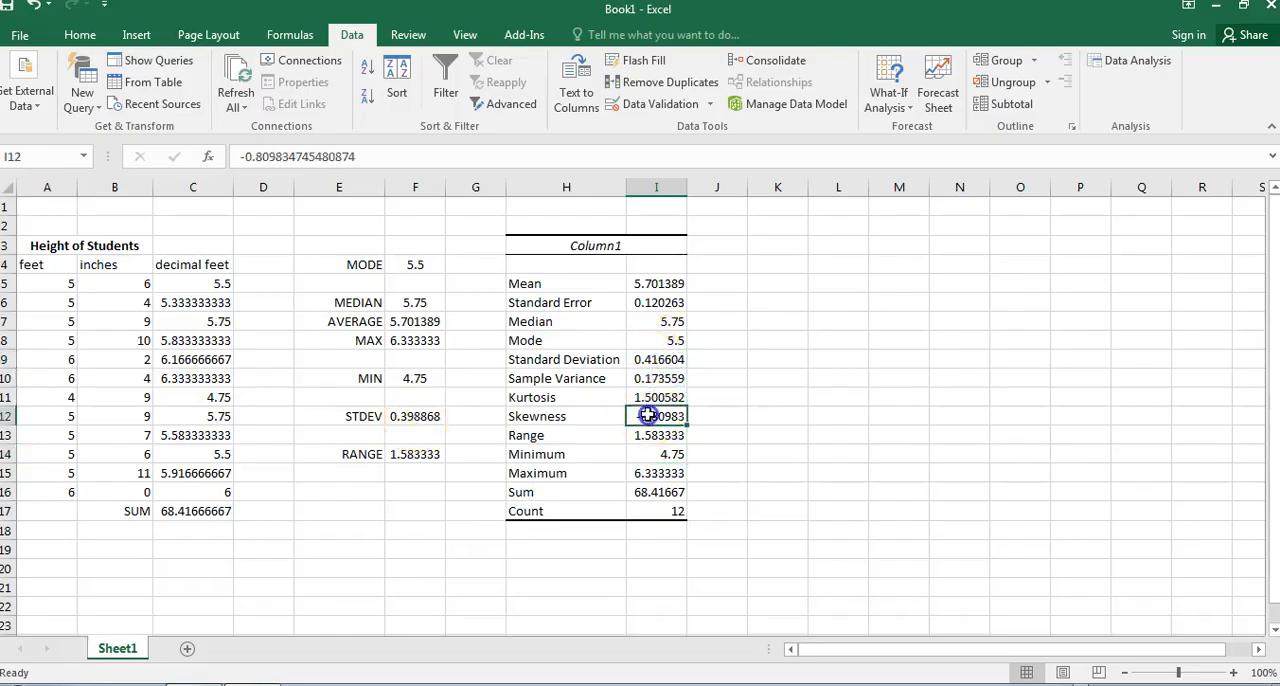
Examine the count, median and standard deviation entries in the summary statistics table.
{"action": "left_click", "coordinate": [656, 512]}
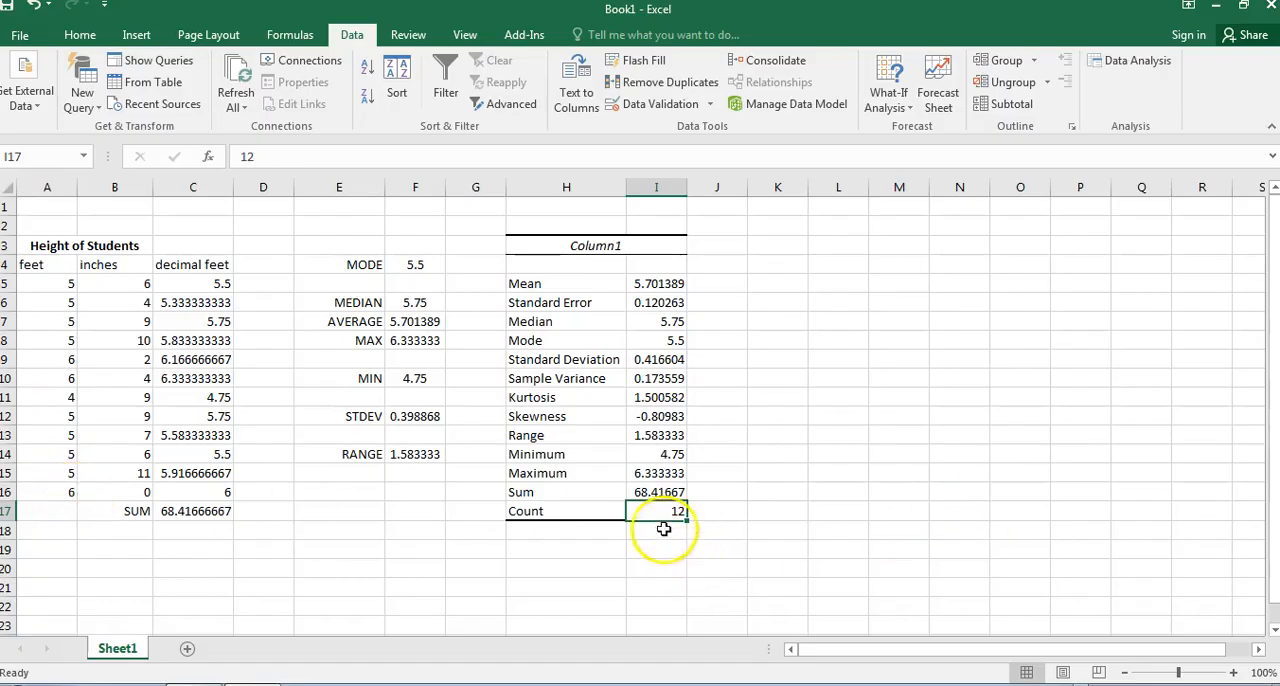
{"action": "left_click", "coordinate": [528, 266]}
{"action": "left_click", "coordinate": [530, 320]}
{"action": "left_click", "coordinate": [607, 360]}
{"action": "left_click", "coordinate": [645, 360]}
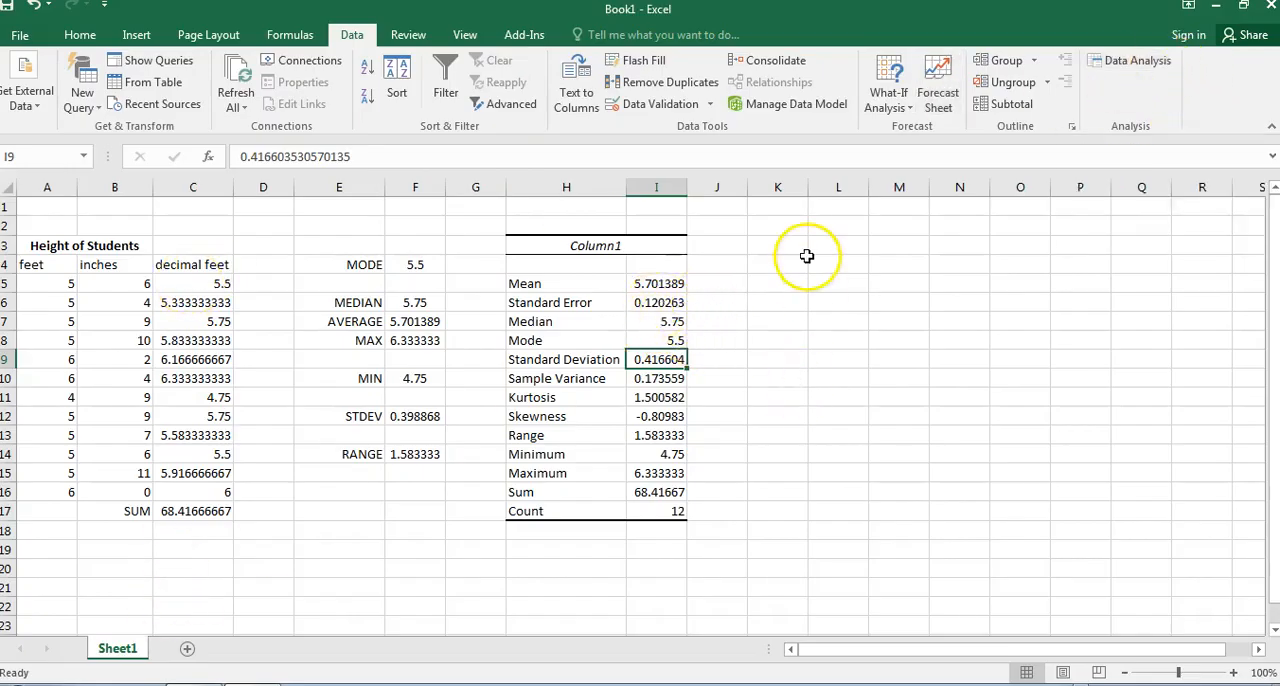
Switch to the activity instructions in Chrome and enlarge the image of the bins list.
{"action": "left_click", "coordinate": [786, 283]}
{"action": "left_click", "coordinate": [776, 243]}
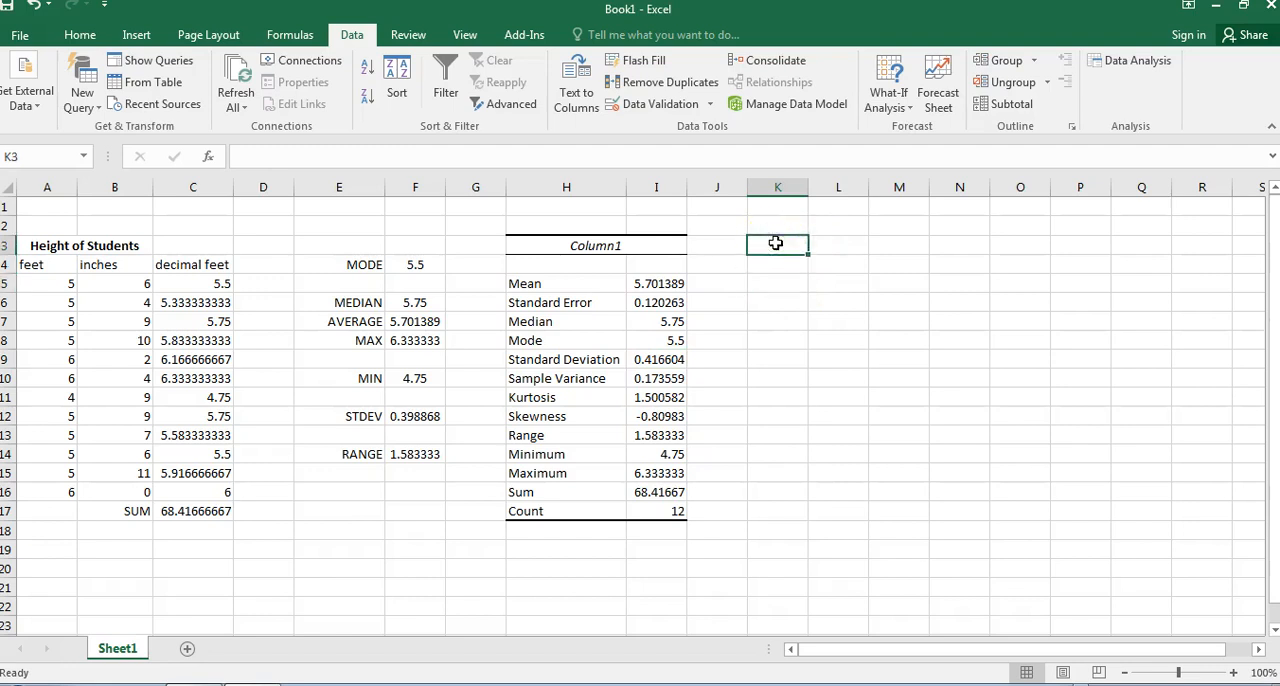
{"action": "key", "text": "alt+Tab"}
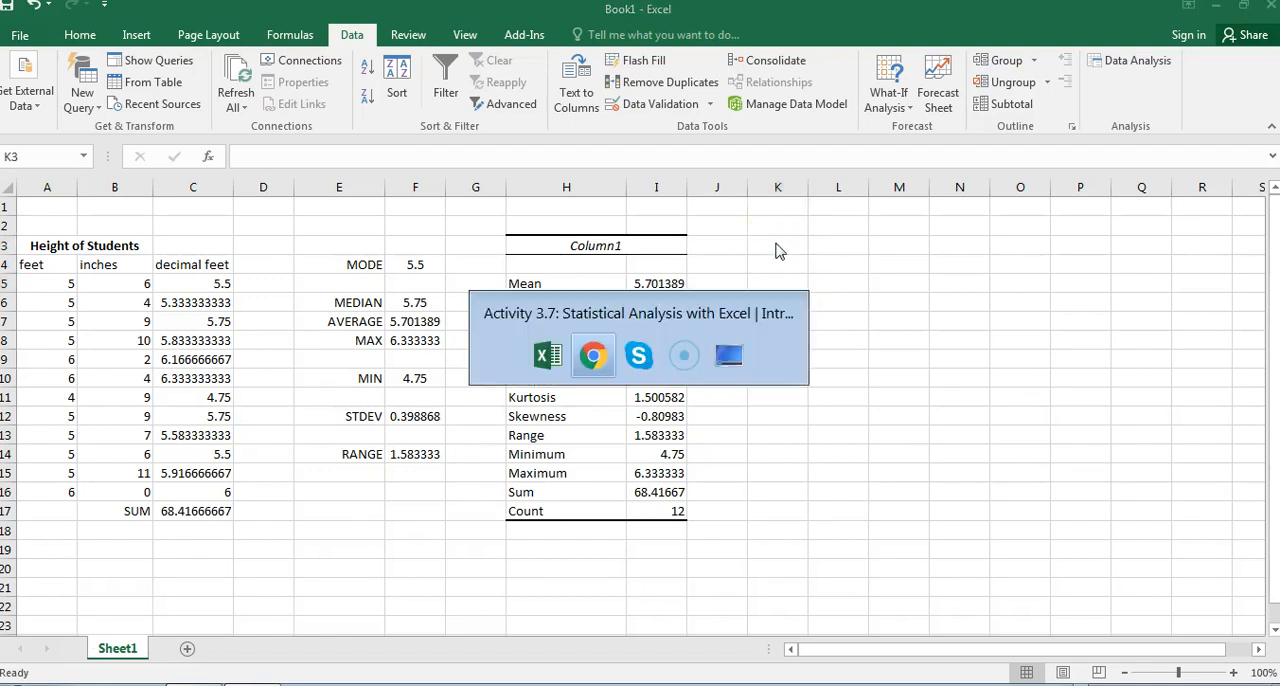
{"action": "scroll", "coordinate": [651, 377], "scroll_direction": "down", "scroll_amount": 15}
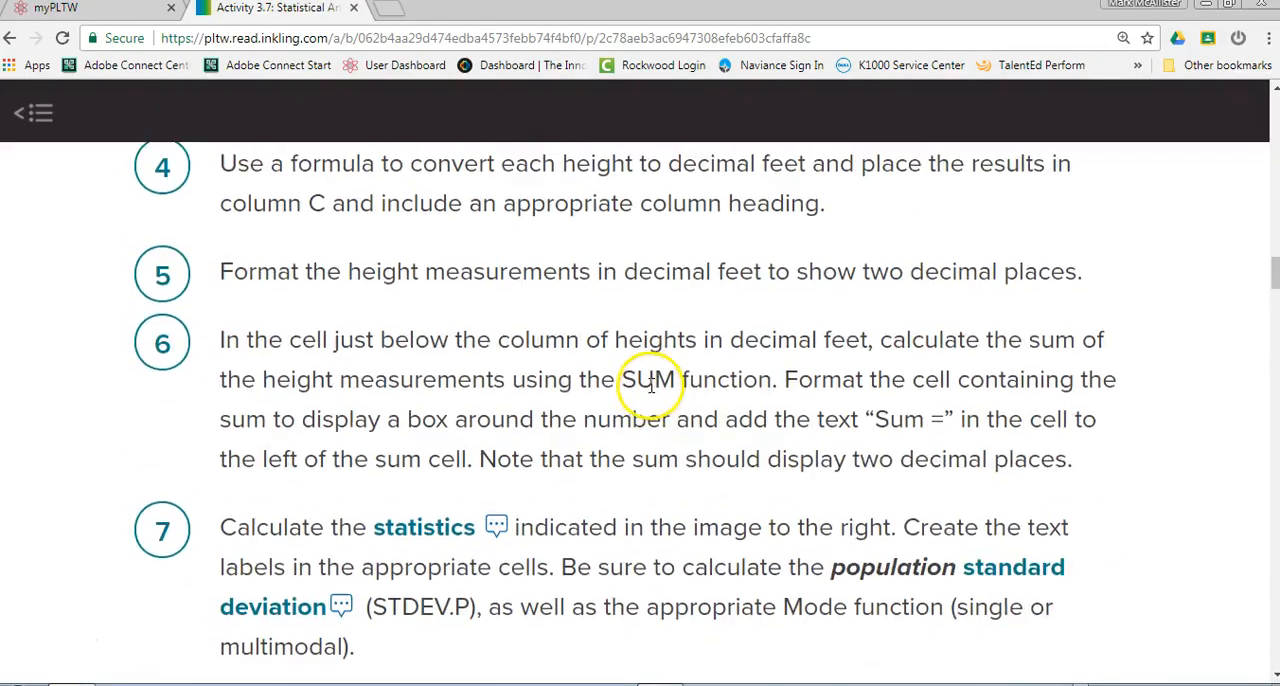
{"action": "scroll", "coordinate": [651, 382], "scroll_direction": "down", "scroll_amount": 5}
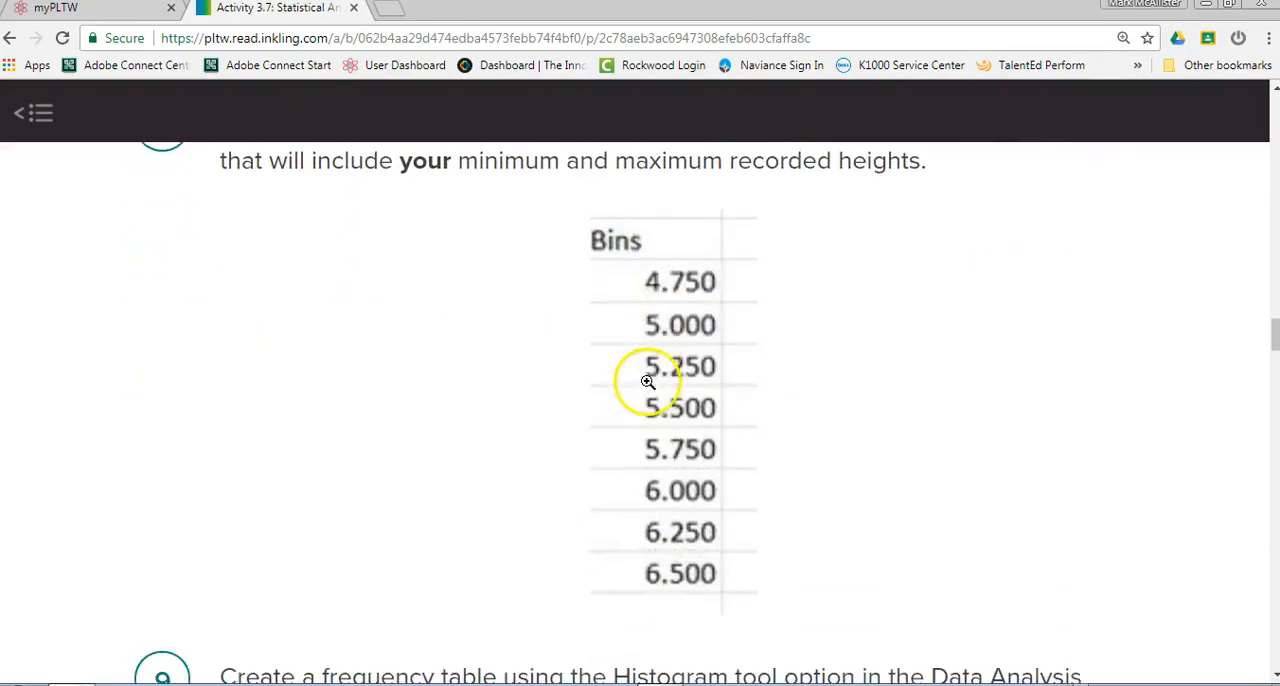
{"action": "left_click", "coordinate": [648, 380]}
{"action": "left_click", "coordinate": [1147, 116]}
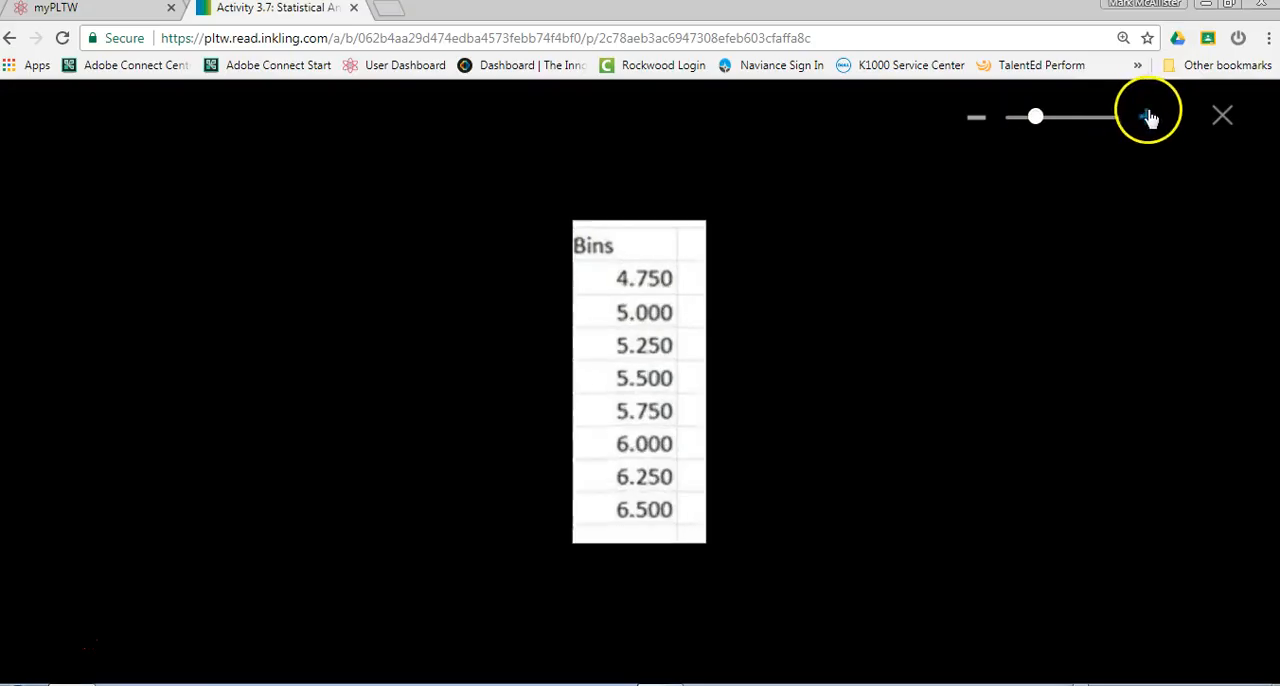
{"action": "left_click", "coordinate": [1147, 116]}
{"action": "left_click", "coordinate": [1148, 117]}
{"action": "left_click", "coordinate": [1148, 117]}
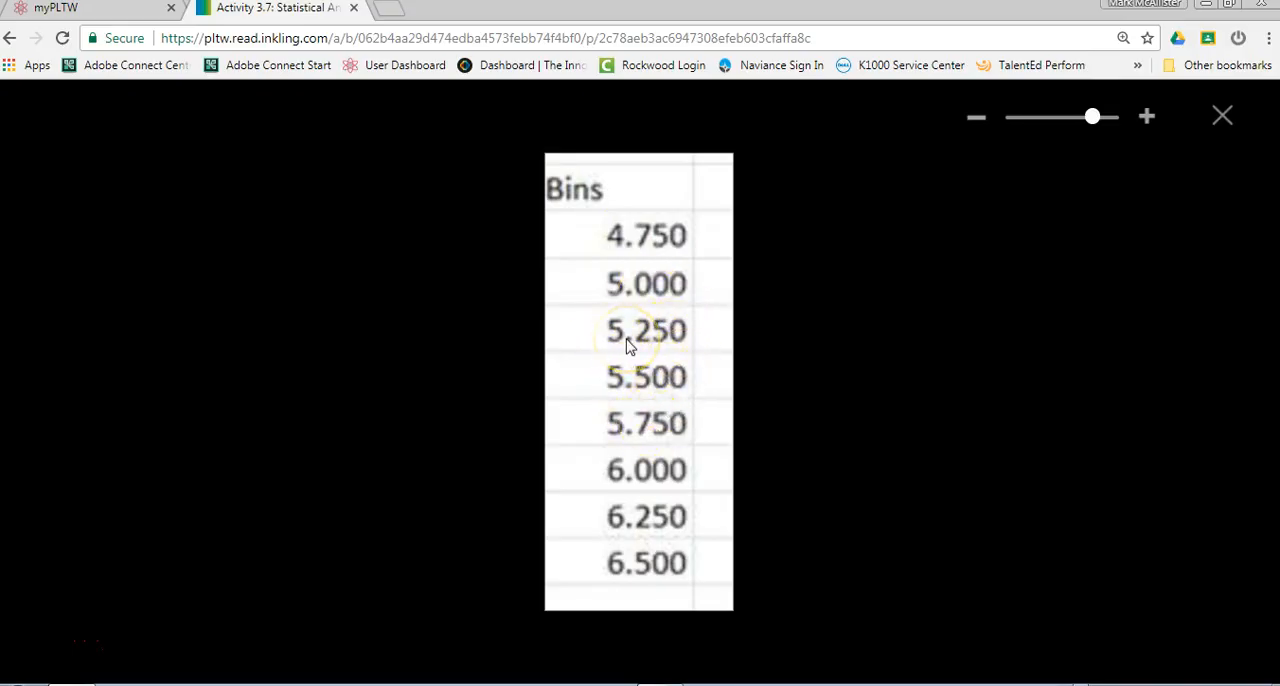
Back in Excel, enter the heading Bins in K3 and the values 4.75, 5, 5.25, 5.5 and 5.75 in K4:K8.
{"action": "key", "text": "alt+Tab"}
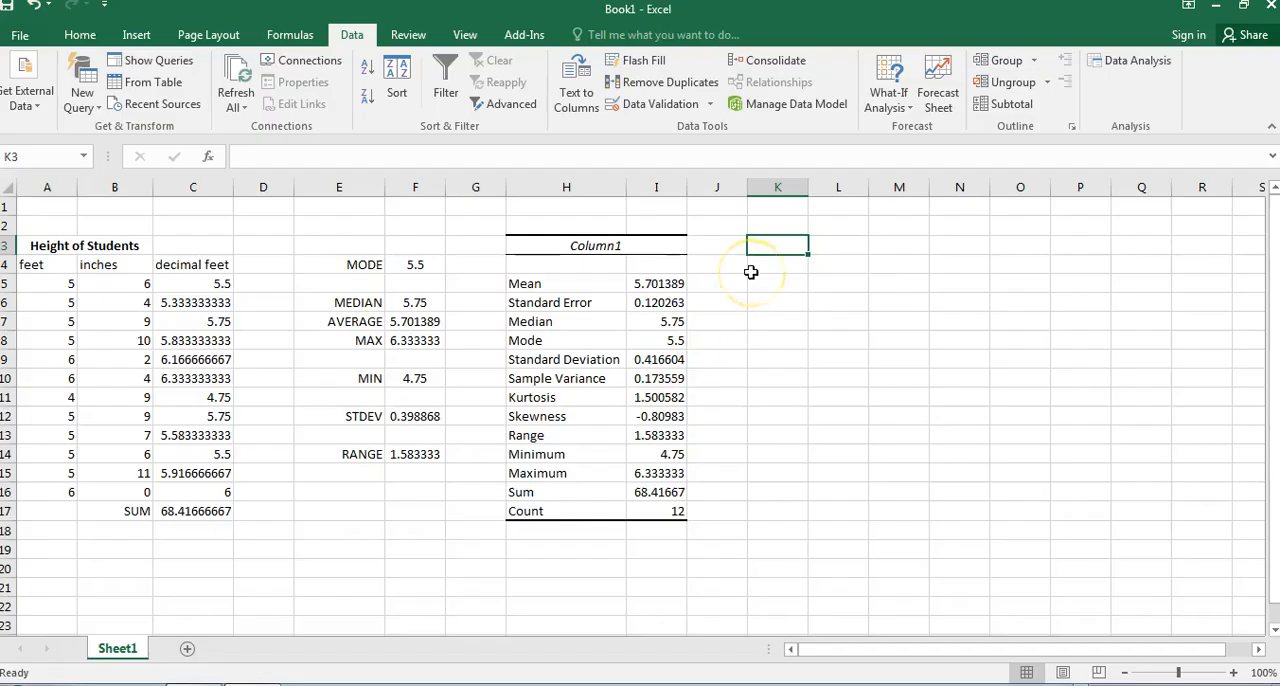
{"action": "type", "text": "bins"}
{"action": "key", "text": "Return"}
{"action": "type", "text": "4"}
{"action": "key", "text": "Return"}
{"action": "type", "text": "5"}
{"action": "key", "text": "Return"}
{"action": "type", "text": "5.25"}
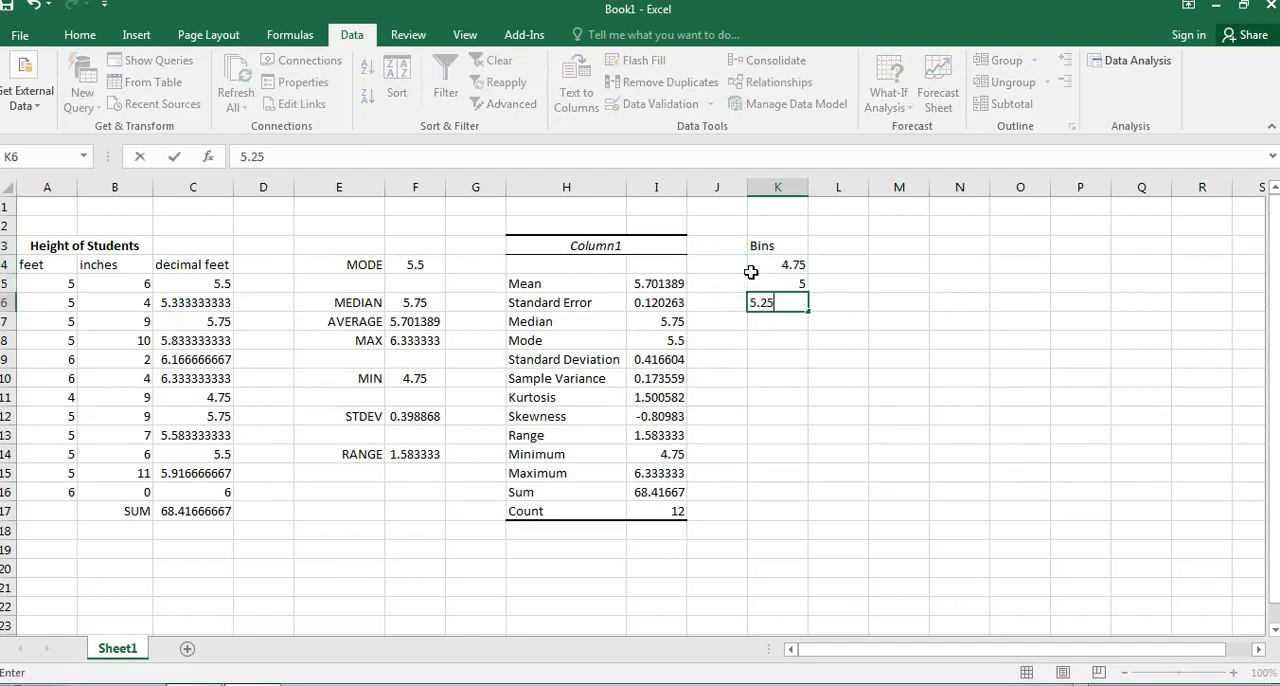
{"action": "key", "text": "Return"}
{"action": "type", "text": "5.5"}
{"action": "key", "text": "Return"}
{"action": "type", "text": "5.75"}
{"action": "key", "text": "Return"}
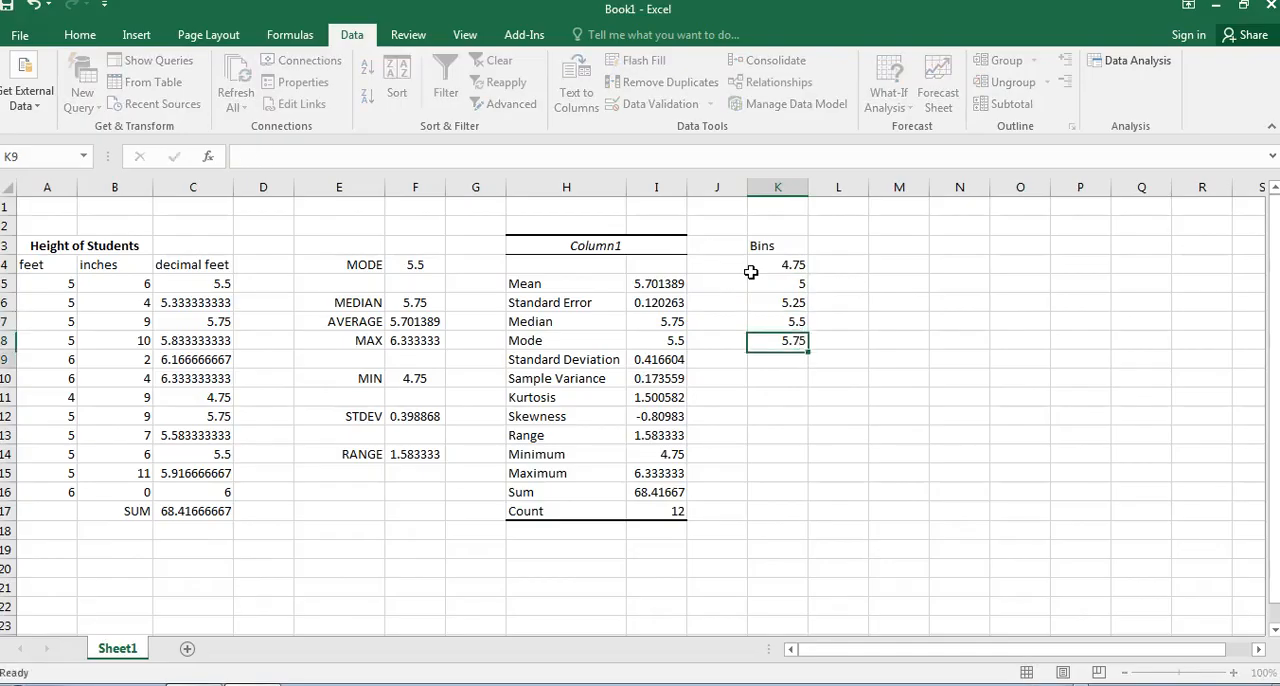
Enter the bin values 6, 6.25 and 6.5 in K9:K11 and compare the list with the reference image in Chrome.
{"action": "type", "text": "6"}
{"action": "key", "text": "Return"}
{"action": "type", "text": "5."}
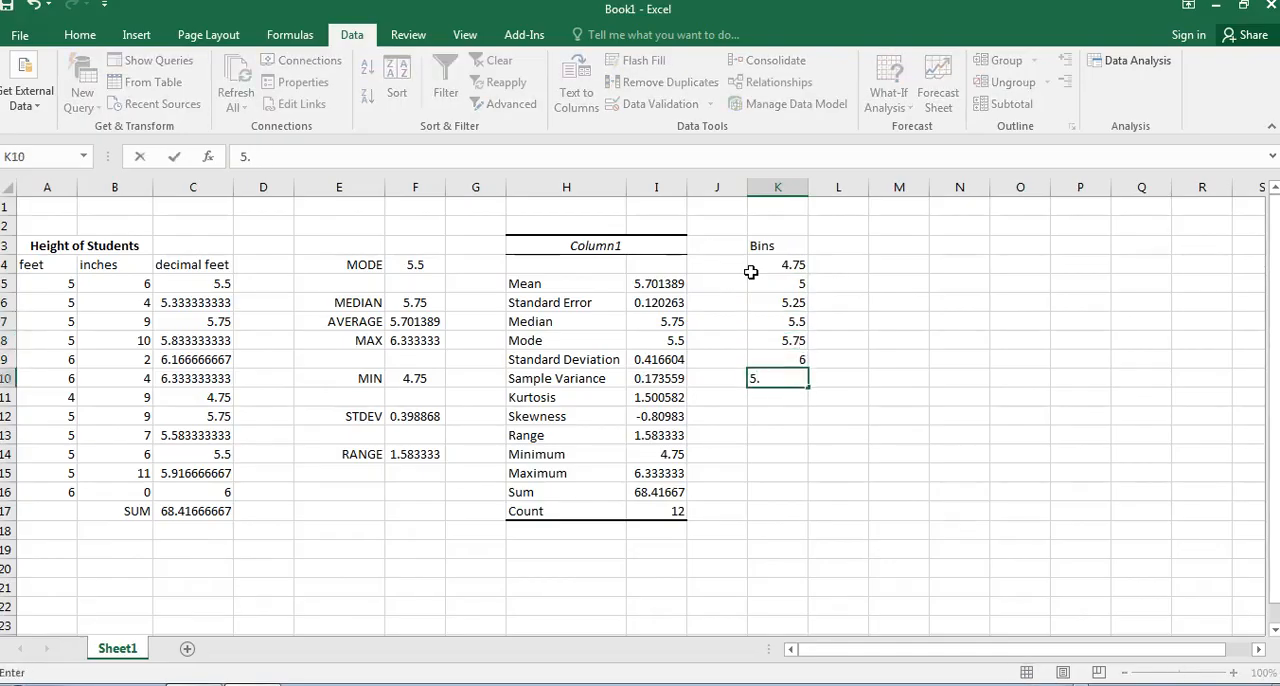
{"action": "type", "text": "25"}
{"action": "key", "text": "Return"}
{"action": "type", "text": "6.5"}
{"action": "key", "text": "Return"}
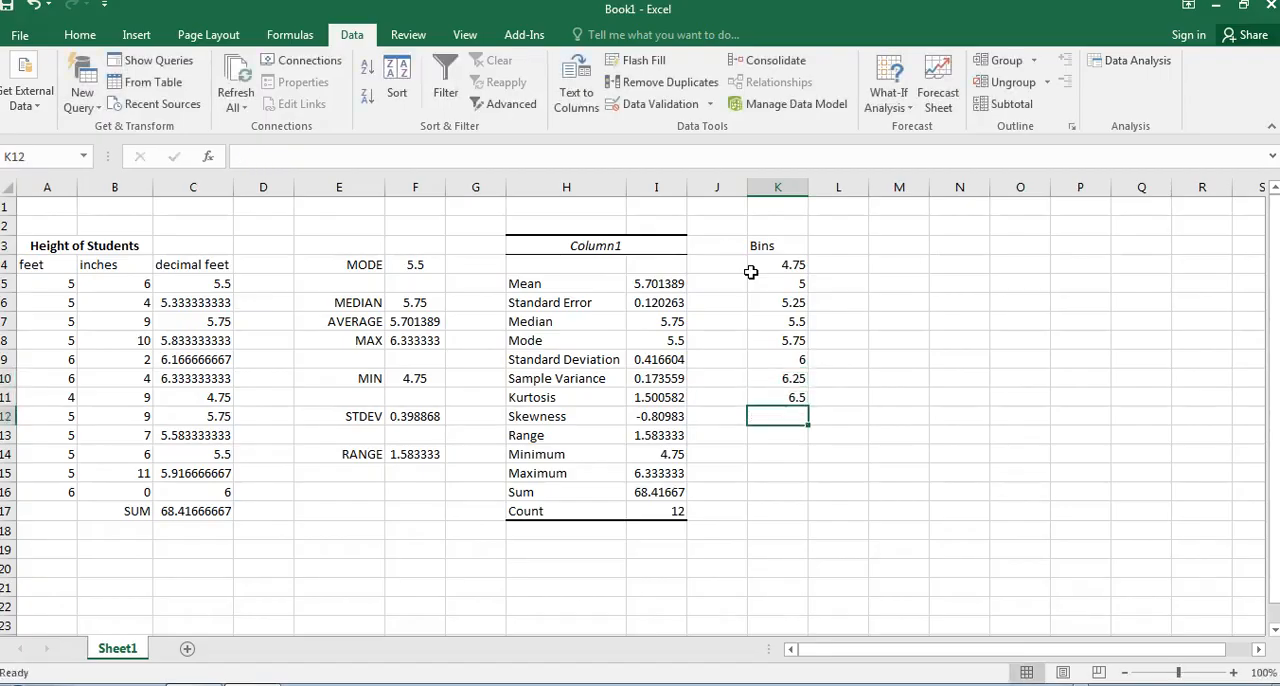
{"action": "key", "text": "alt+Tab"}
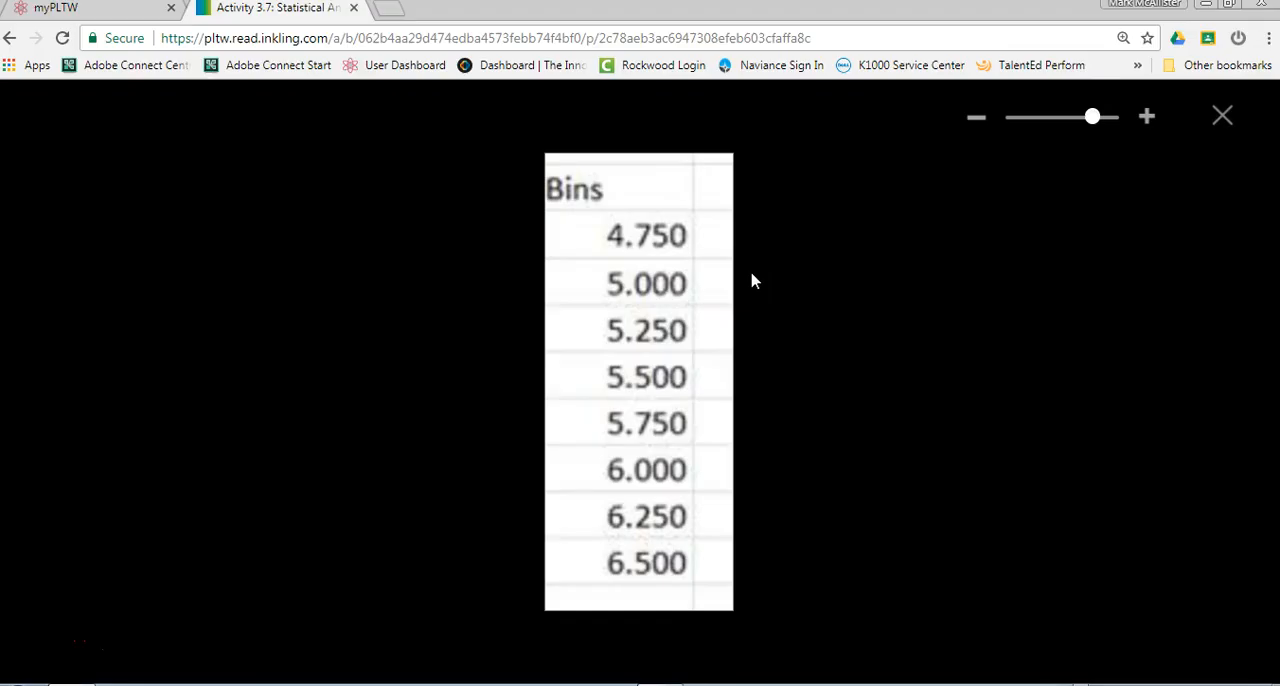
{"action": "key", "text": "alt+Tab"}
Center and bold the Bins heading in K3 and give it a thick outside border.
{"action": "left_click", "coordinate": [791, 249]}
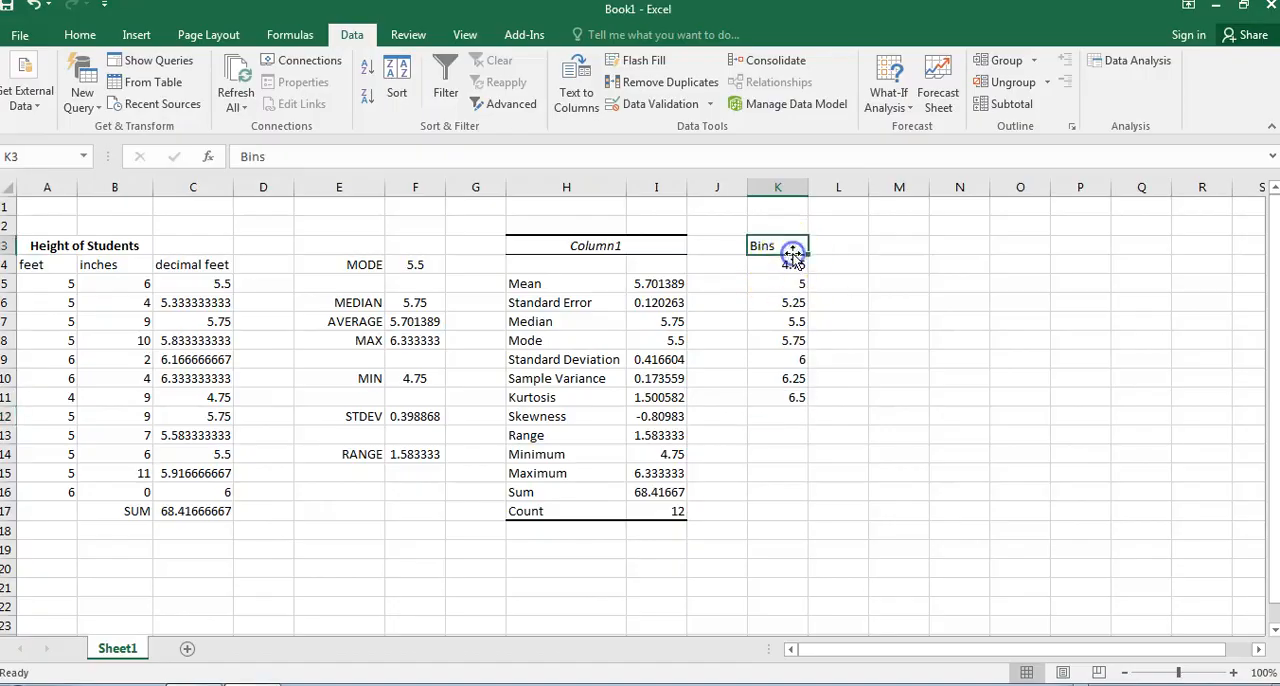
{"action": "left_click", "coordinate": [80, 35]}
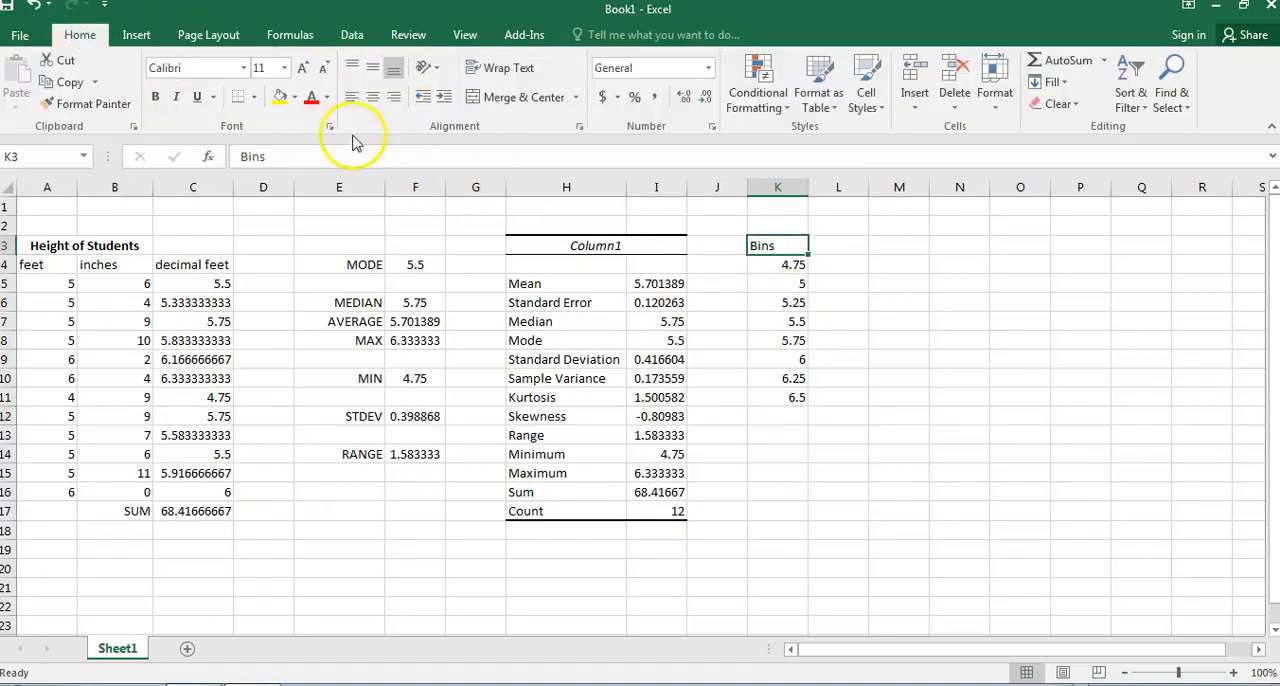
{"action": "left_click", "coordinate": [155, 97]}
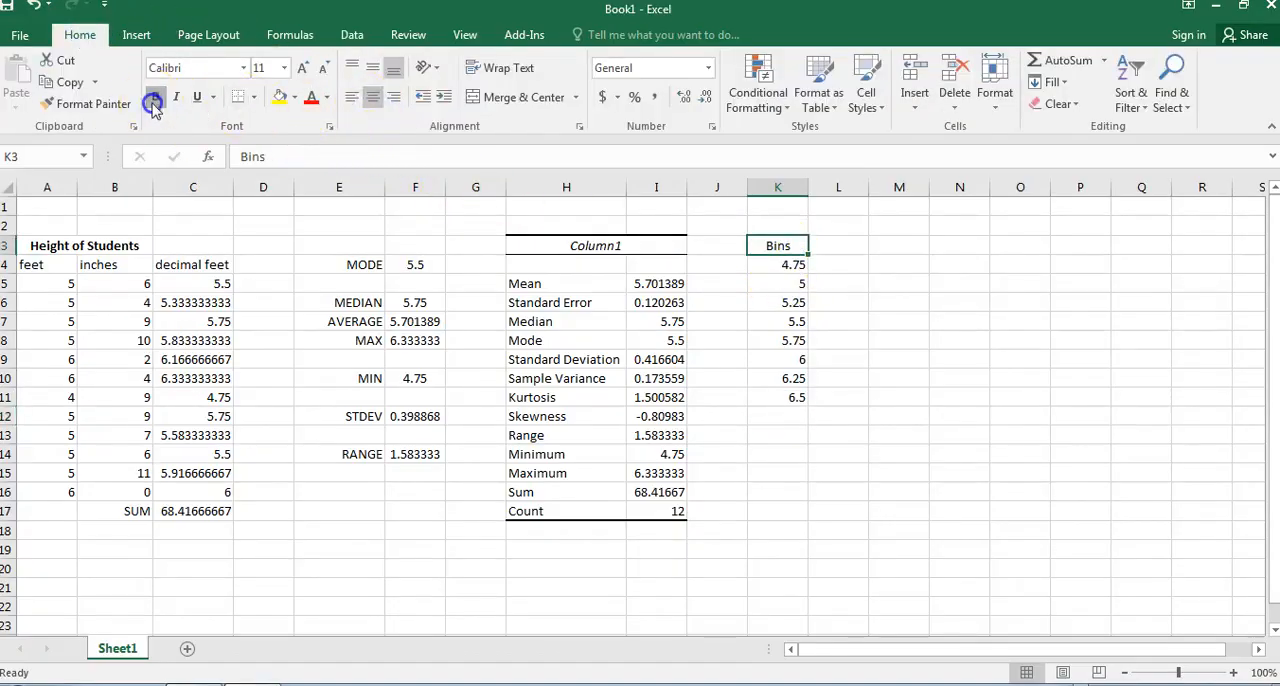
{"action": "left_click", "coordinate": [254, 97]}
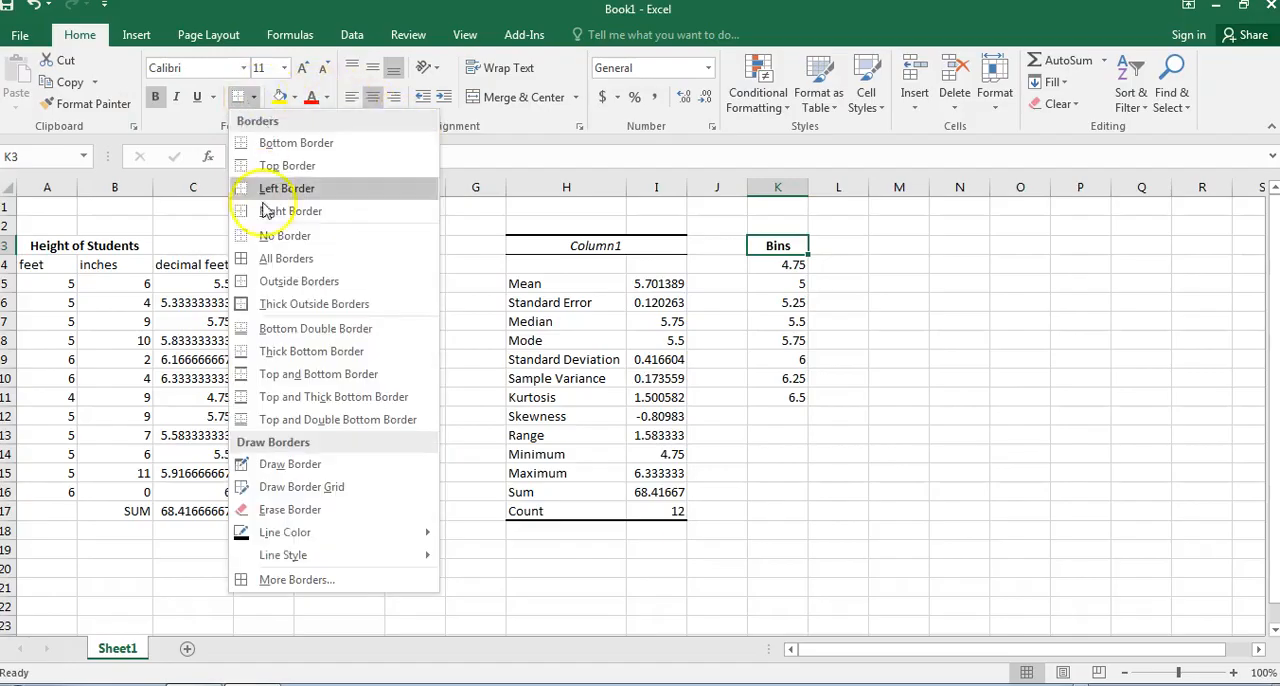
{"action": "left_click", "coordinate": [300, 298]}
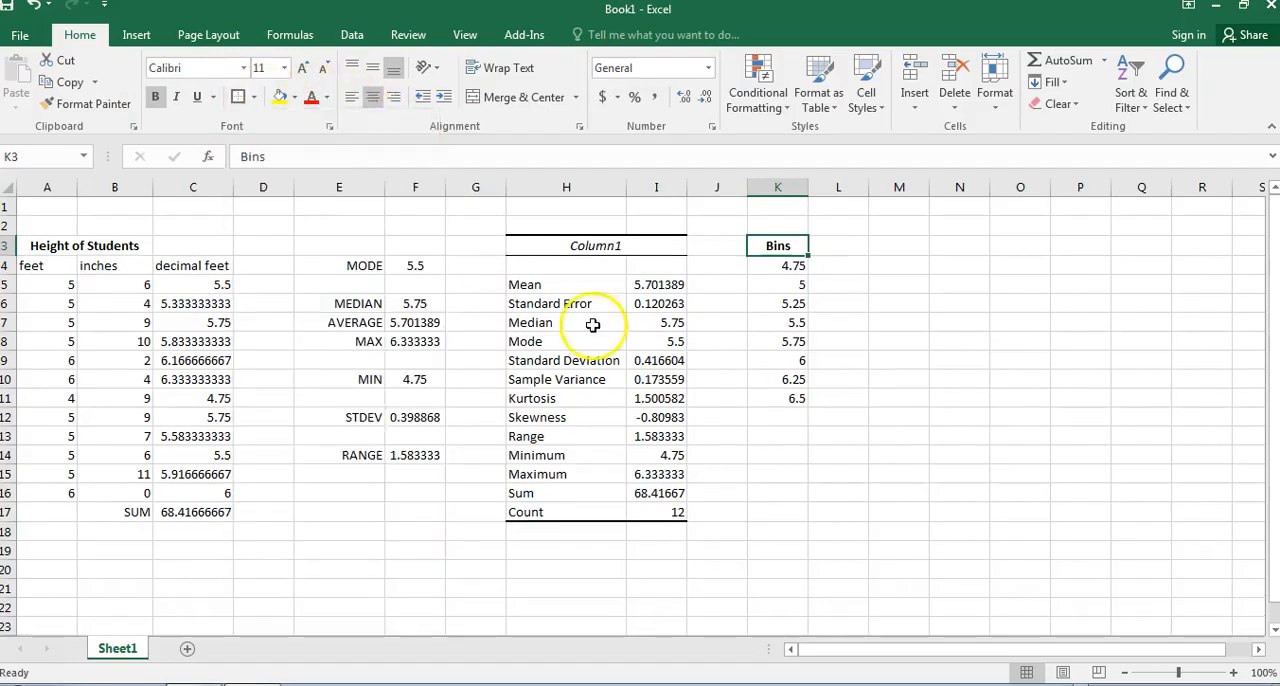
Center the bin values in K4:K11 and put a thick outside border around K3:K11.
{"action": "left_click", "coordinate": [785, 264]}
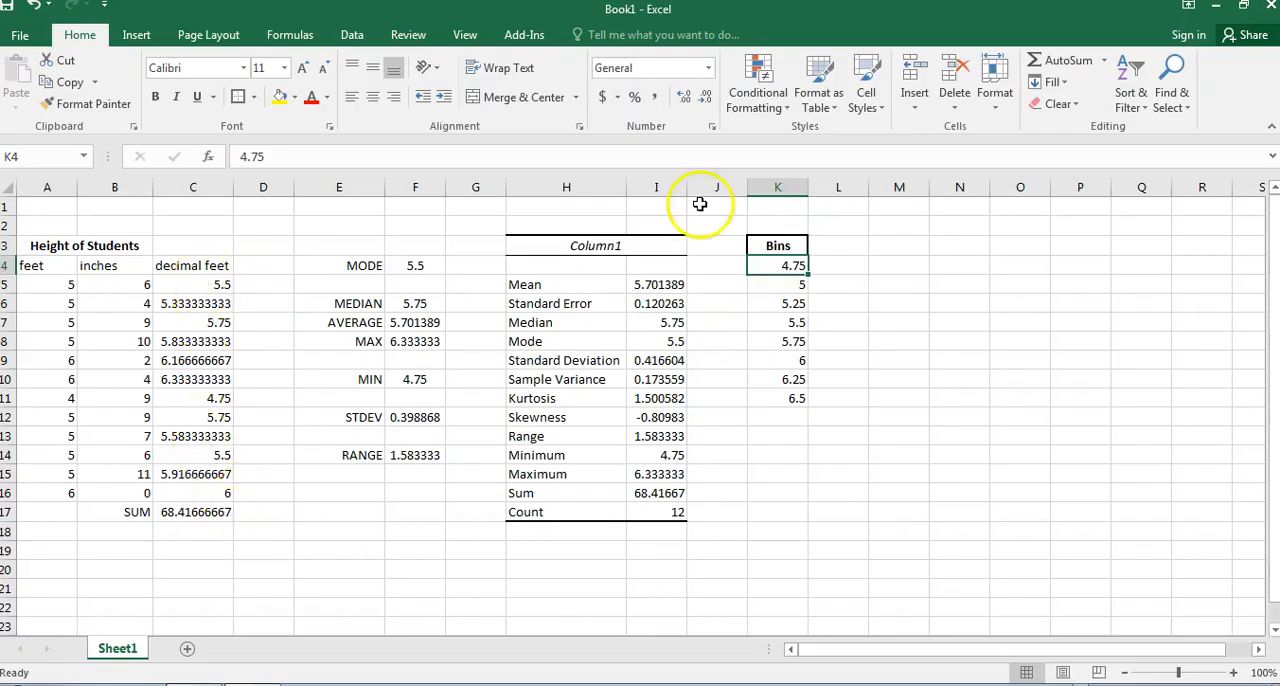
{"action": "left_click", "coordinate": [842, 321]}
{"action": "left_click_drag", "start_coordinate": [785, 266], "coordinate": [790, 397]}
{"action": "left_click", "coordinate": [372, 97]}
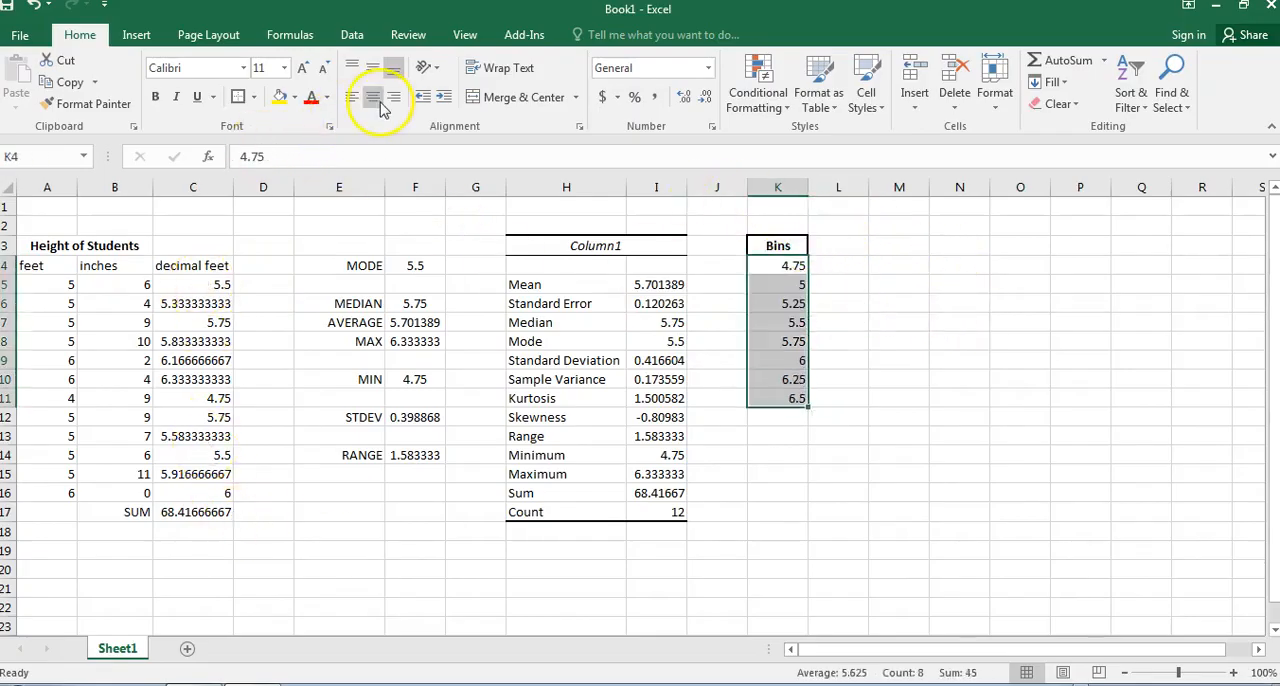
{"action": "left_click", "coordinate": [826, 411]}
{"action": "left_click_drag", "start_coordinate": [780, 246], "coordinate": [779, 401]}
{"action": "left_click", "coordinate": [240, 97]}
{"action": "left_click", "coordinate": [838, 494]}
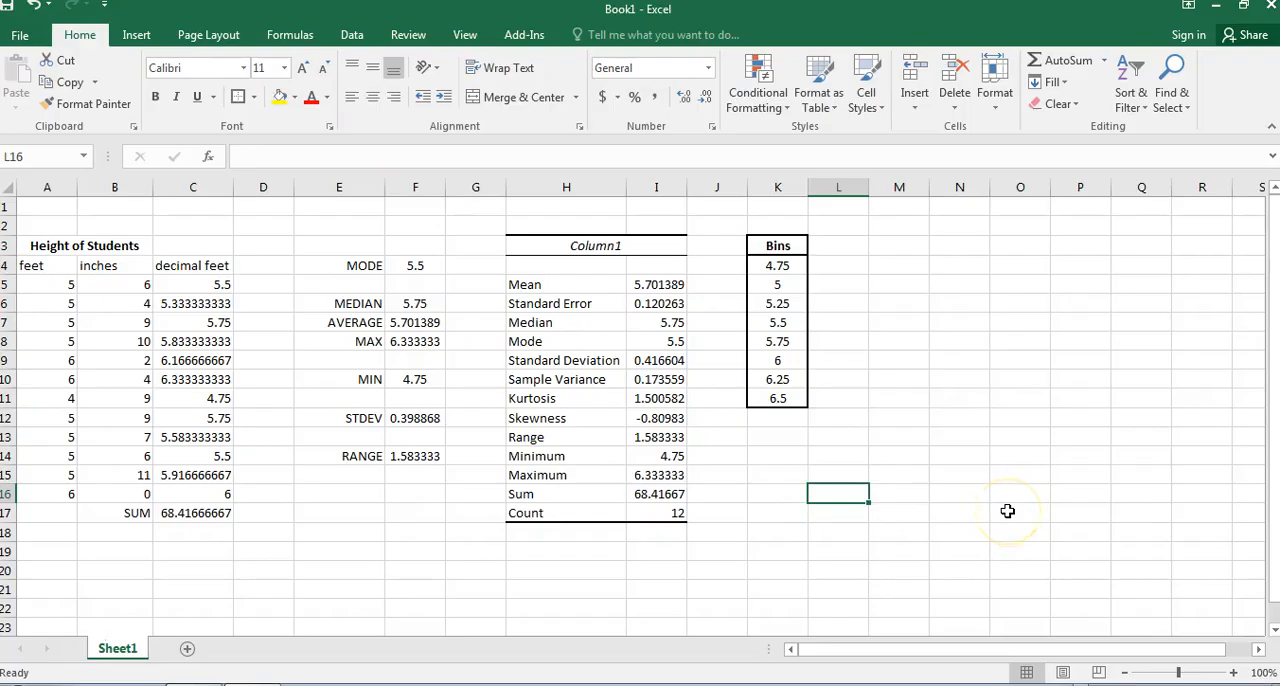
Start the Histogram data analysis with the decimal feet heights in C5:C16 as the input range.
{"action": "left_click", "coordinate": [905, 249]}
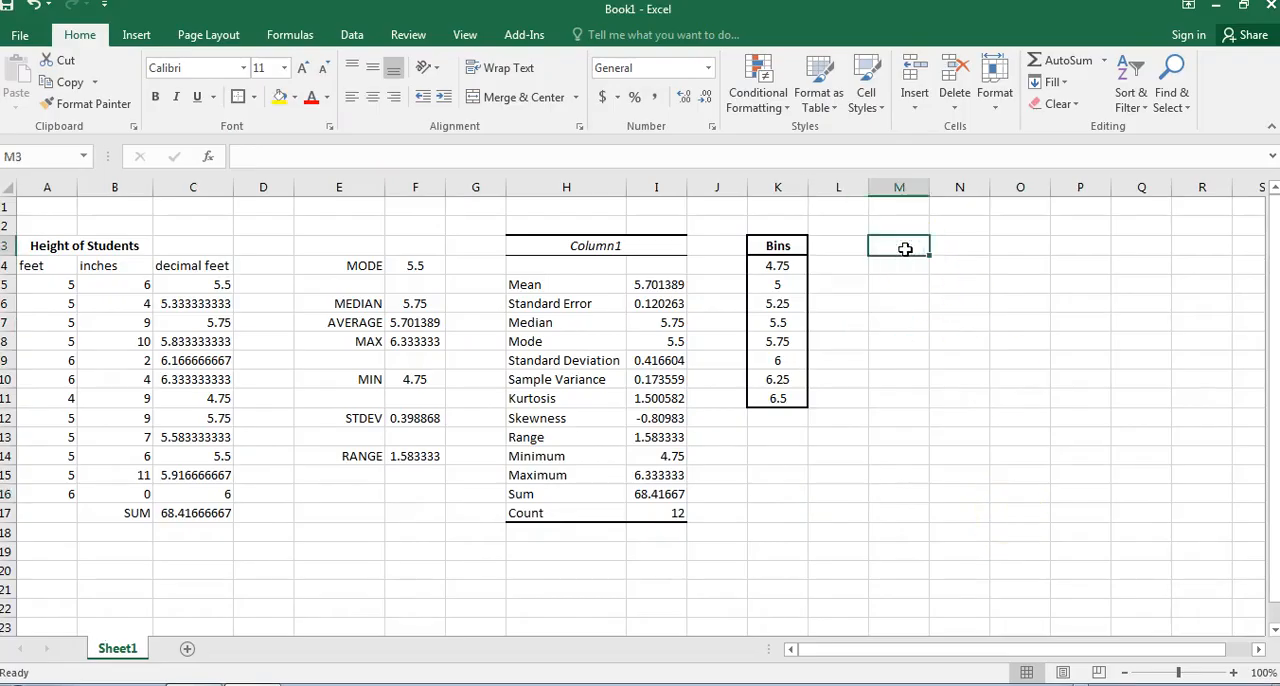
{"action": "left_click", "coordinate": [368, 32]}
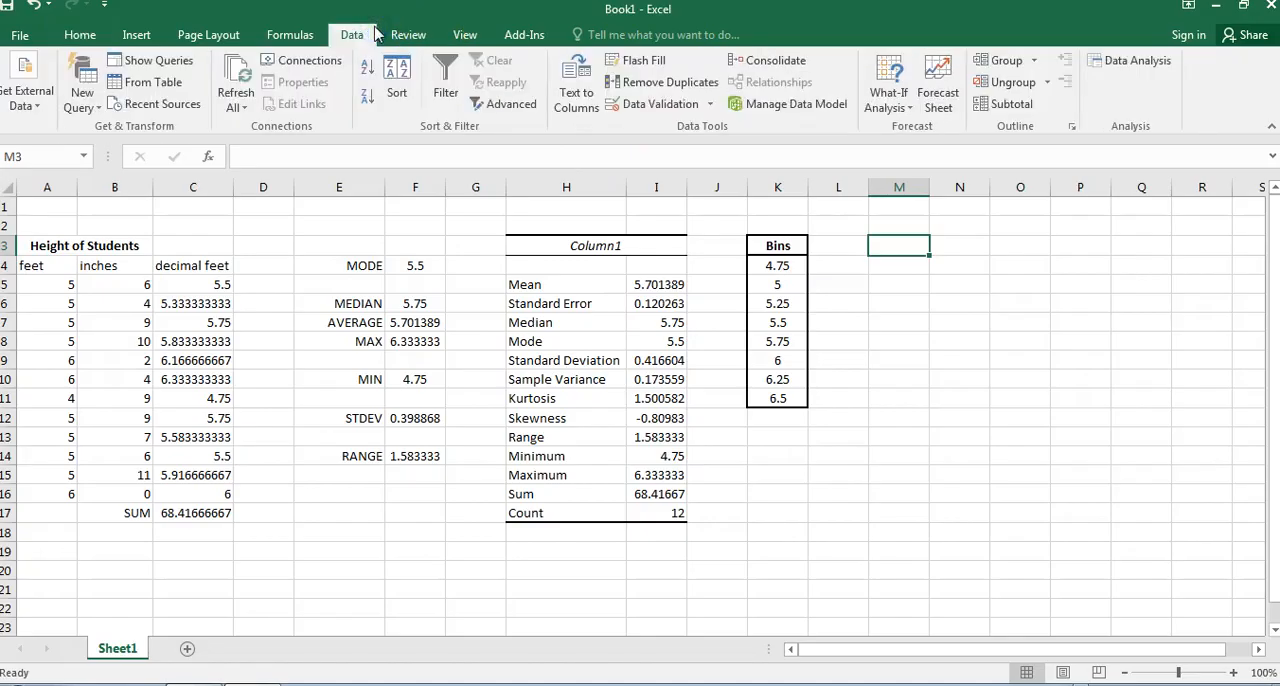
{"action": "left_click", "coordinate": [1122, 61]}
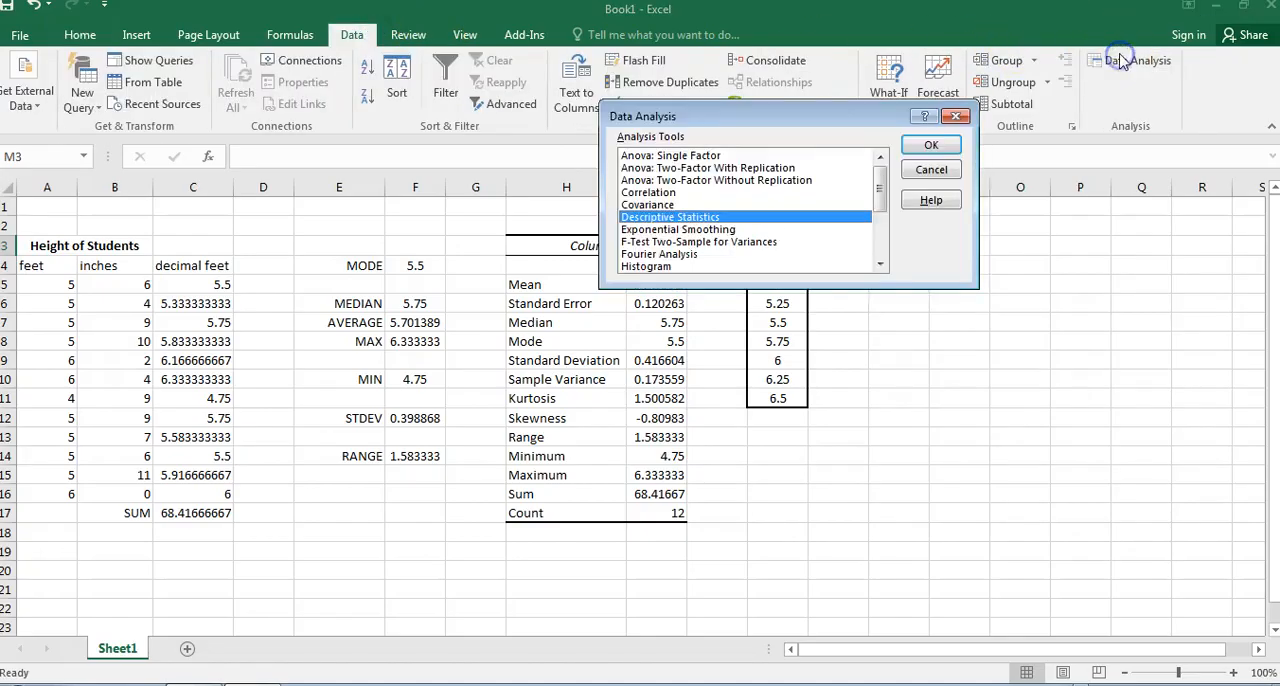
{"action": "left_click_drag", "start_coordinate": [891, 205], "coordinate": [808, 219]}
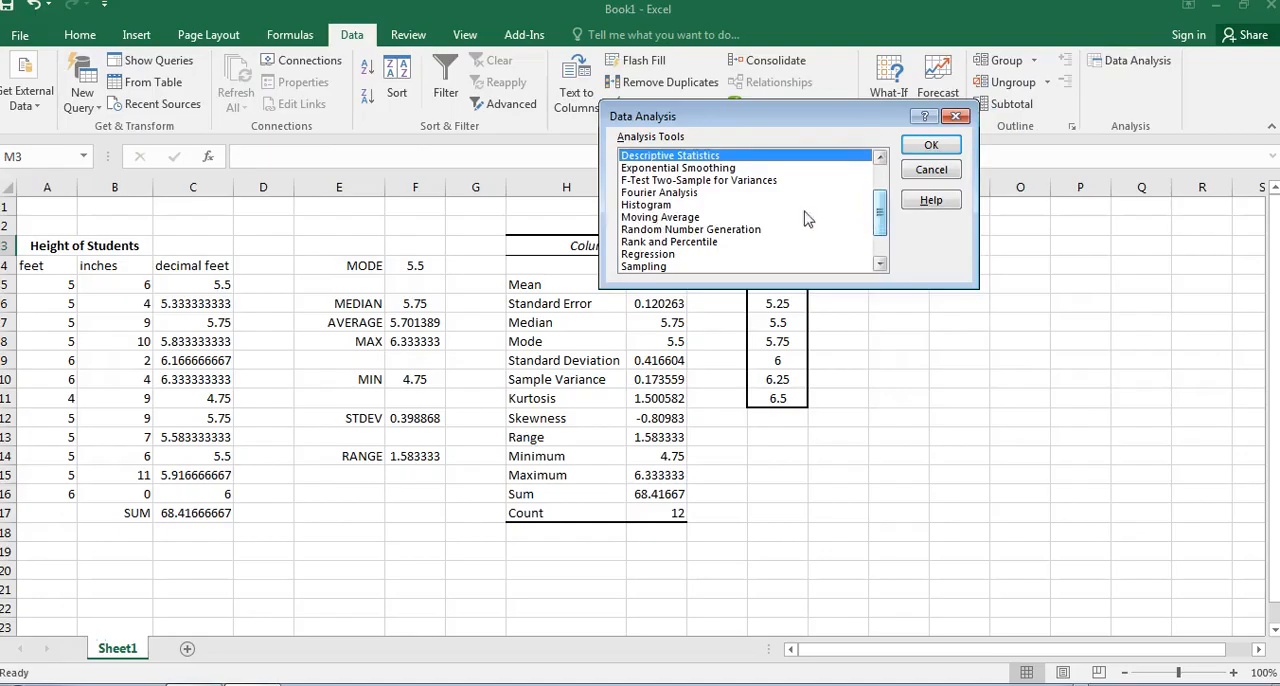
{"action": "left_click", "coordinate": [660, 205]}
{"action": "left_click", "coordinate": [931, 145]}
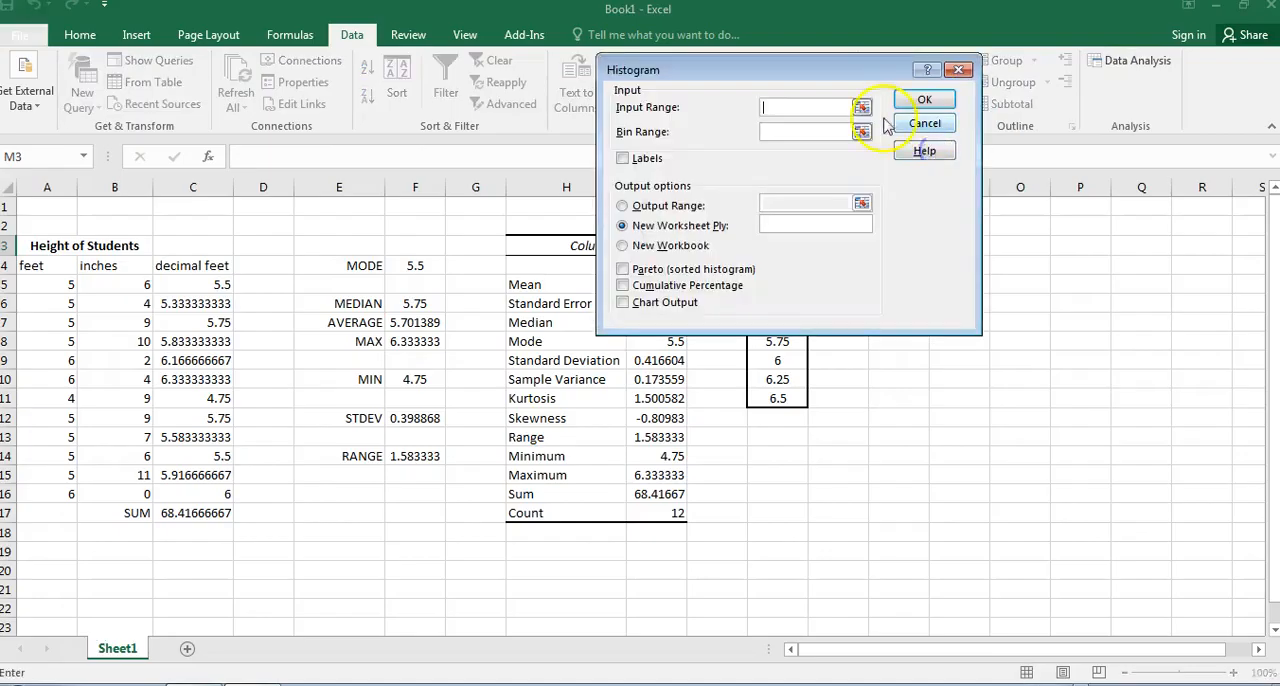
{"action": "left_click_drag", "start_coordinate": [840, 73], "coordinate": [571, 63]}
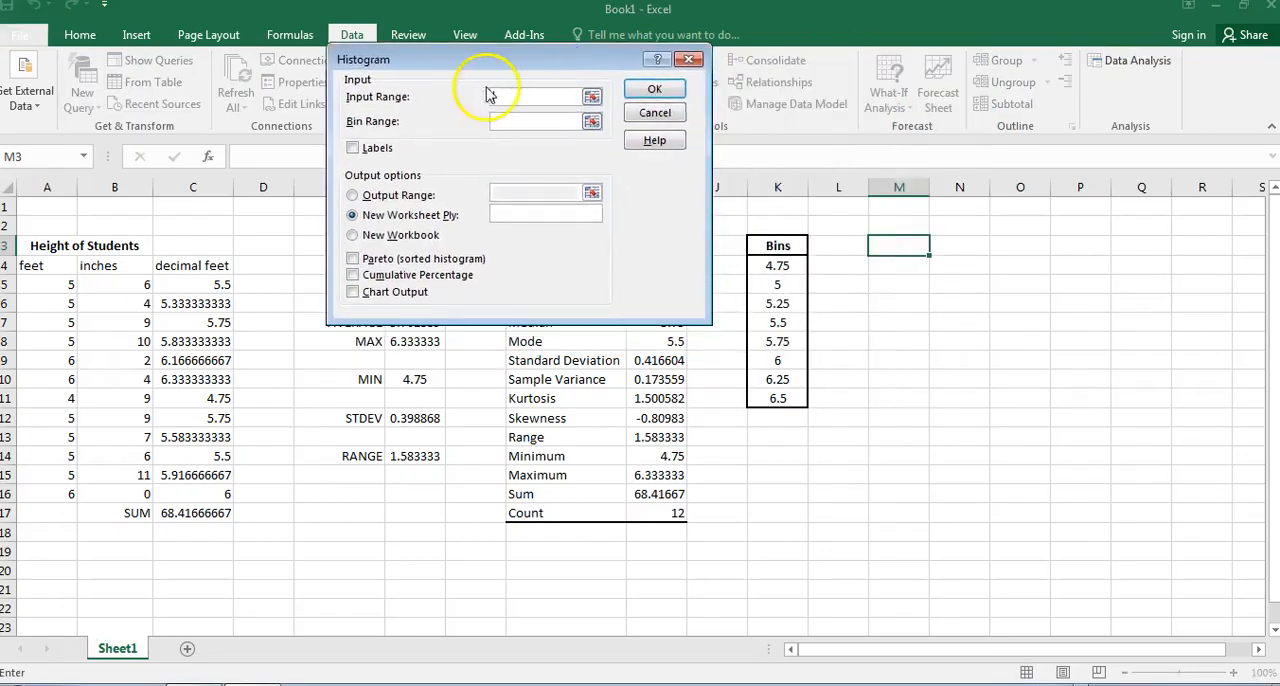
{"action": "left_click", "coordinate": [593, 98]}
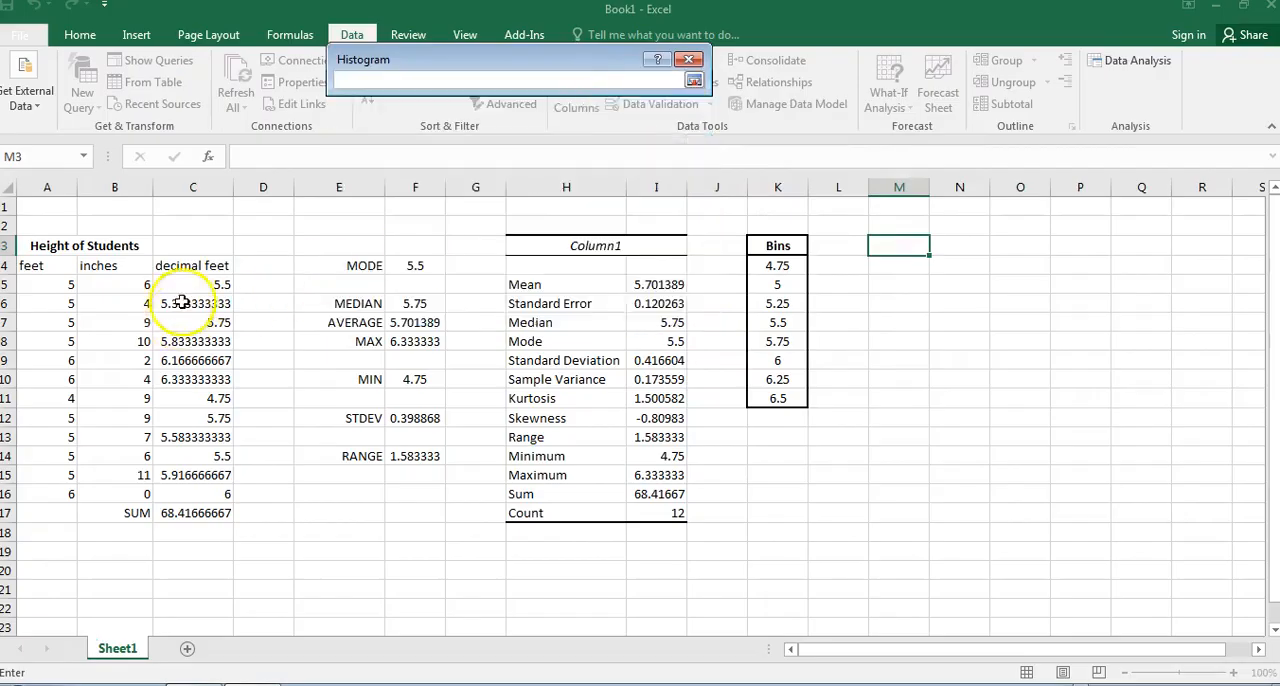
{"action": "left_click_drag", "start_coordinate": [189, 288], "coordinate": [204, 495]}
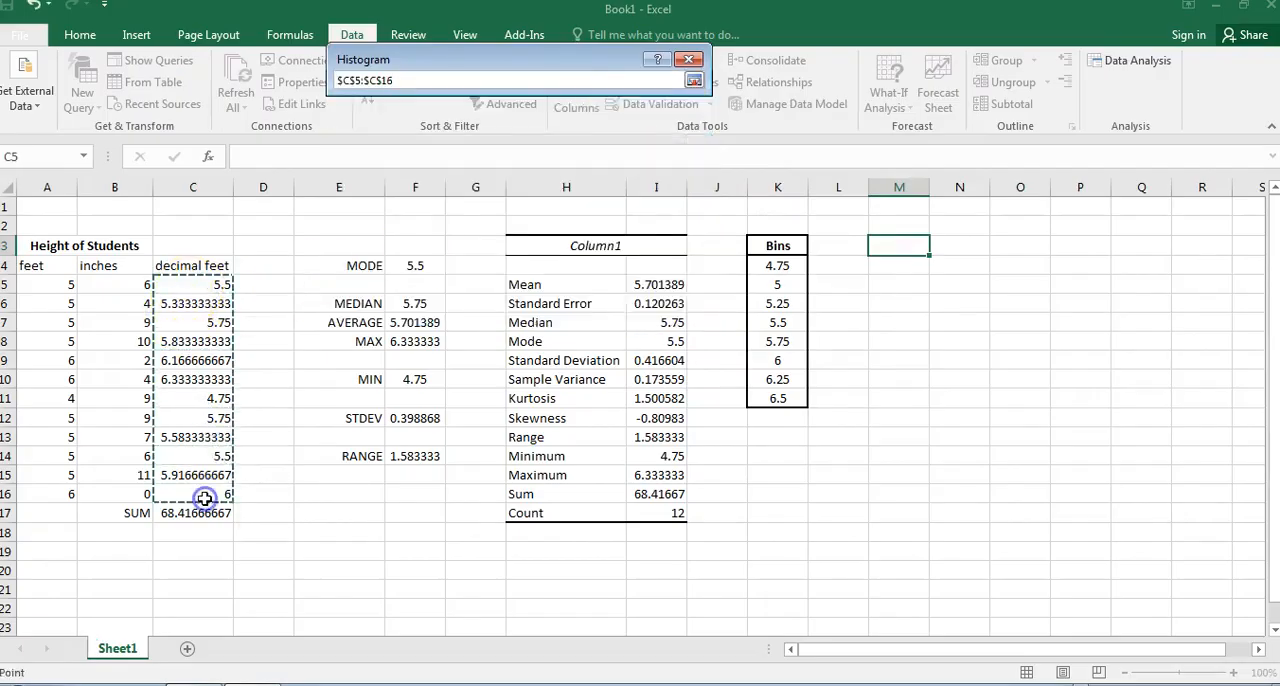
{"action": "key", "text": "Return"}
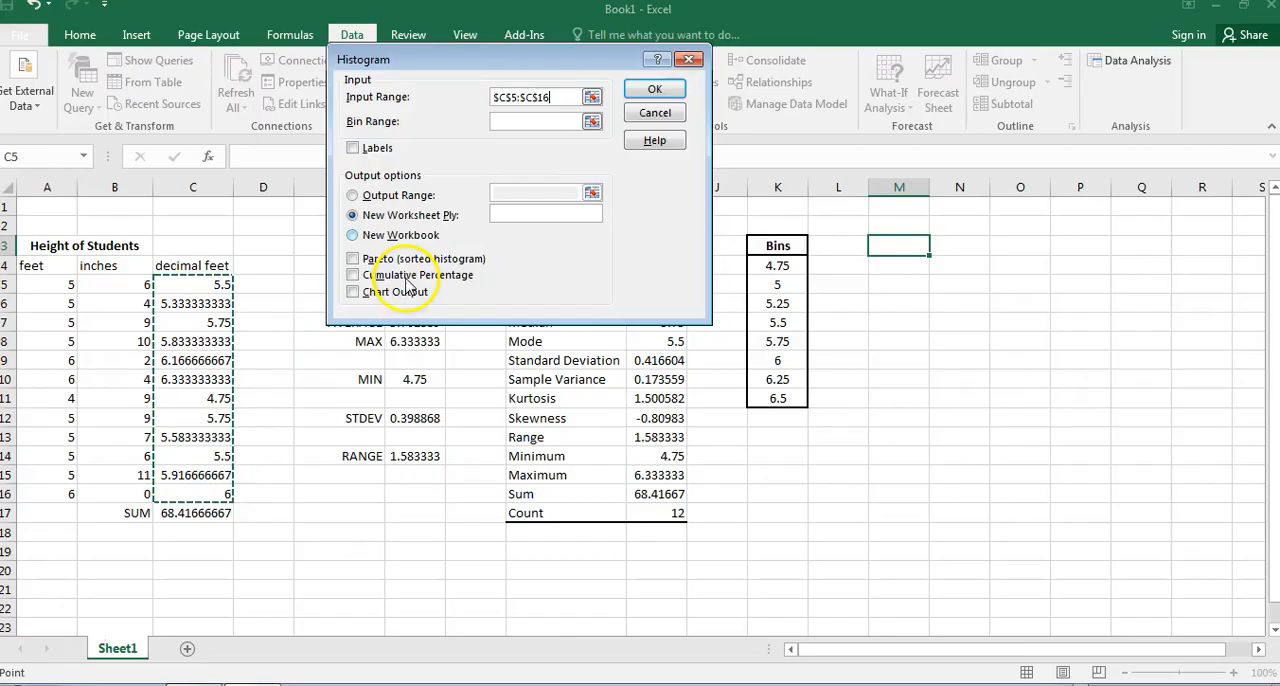
Set the histogram's bin range to the bin values in K4:K11.
{"action": "left_click", "coordinate": [592, 121]}
{"action": "left_click_drag", "start_coordinate": [777, 266], "coordinate": [786, 401]}
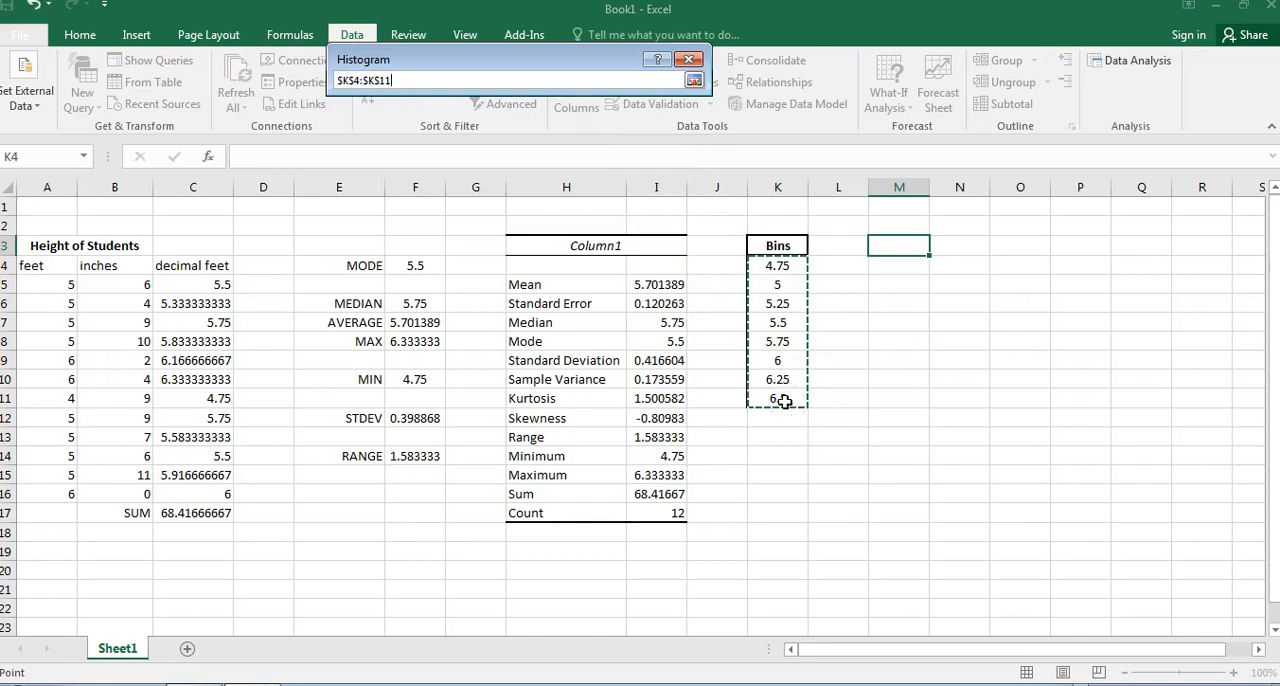
{"action": "key", "text": "Return"}
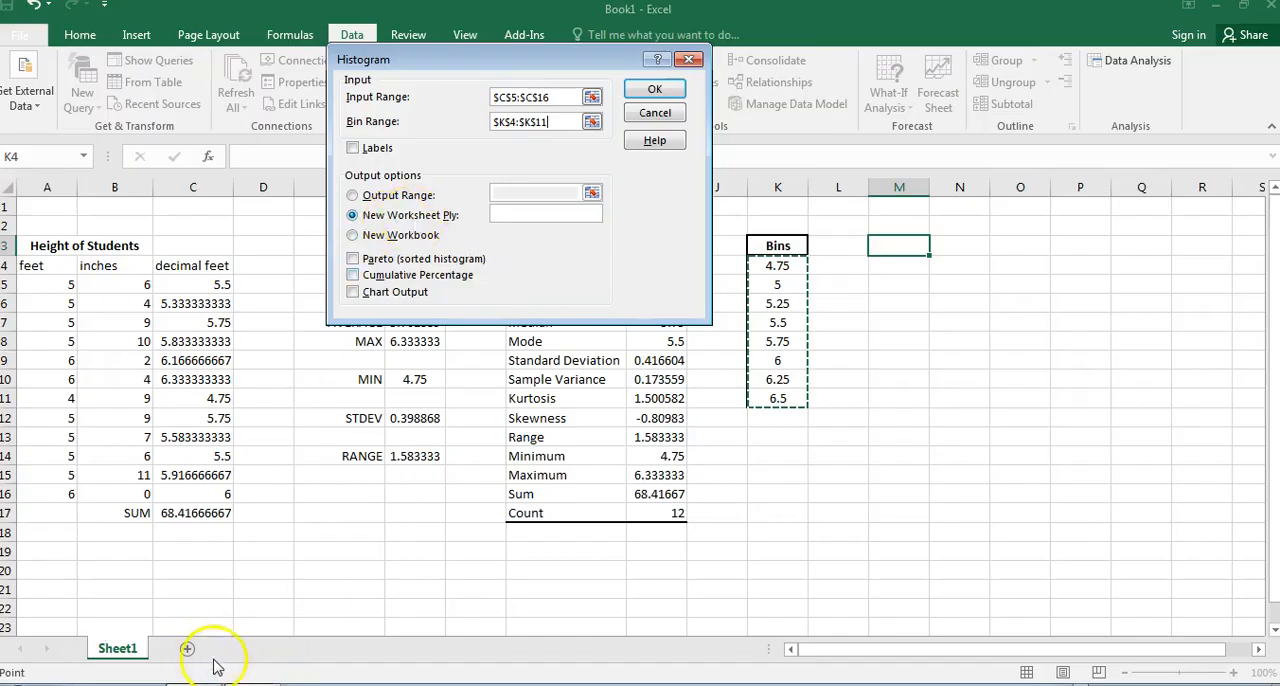
Run the histogram with its output range at M3 and chart output enabled.
{"action": "left_click", "coordinate": [353, 196]}
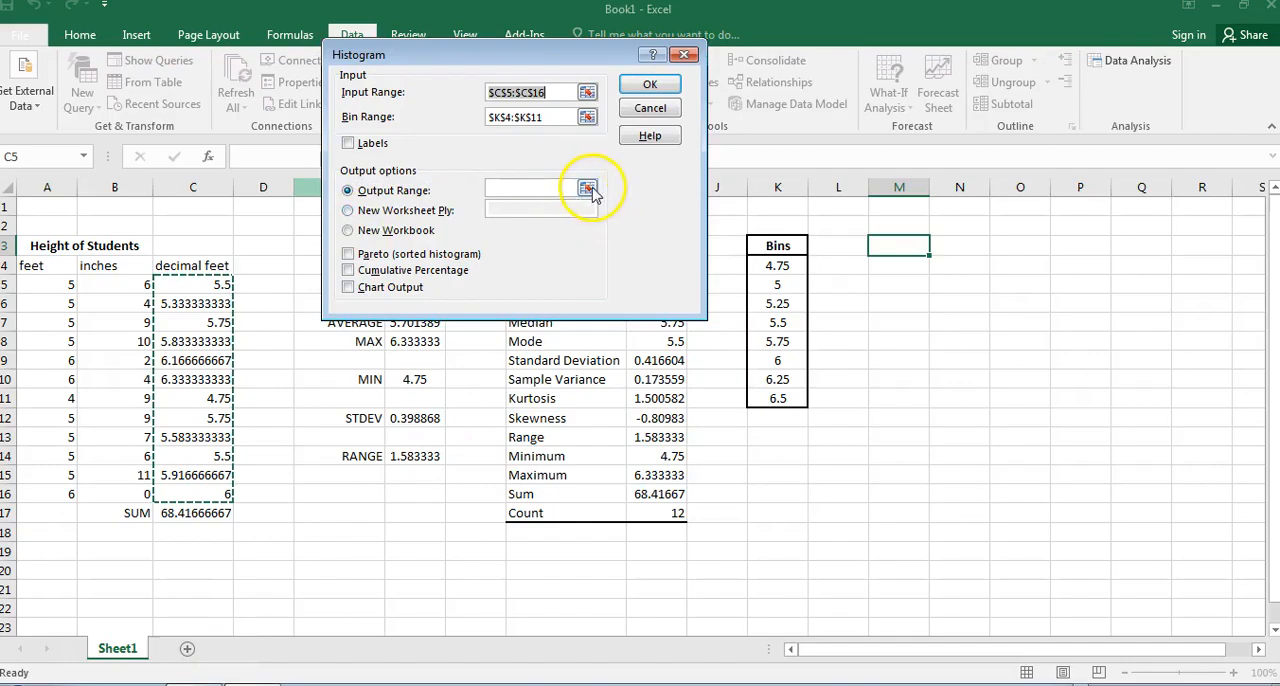
{"action": "left_click", "coordinate": [587, 189]}
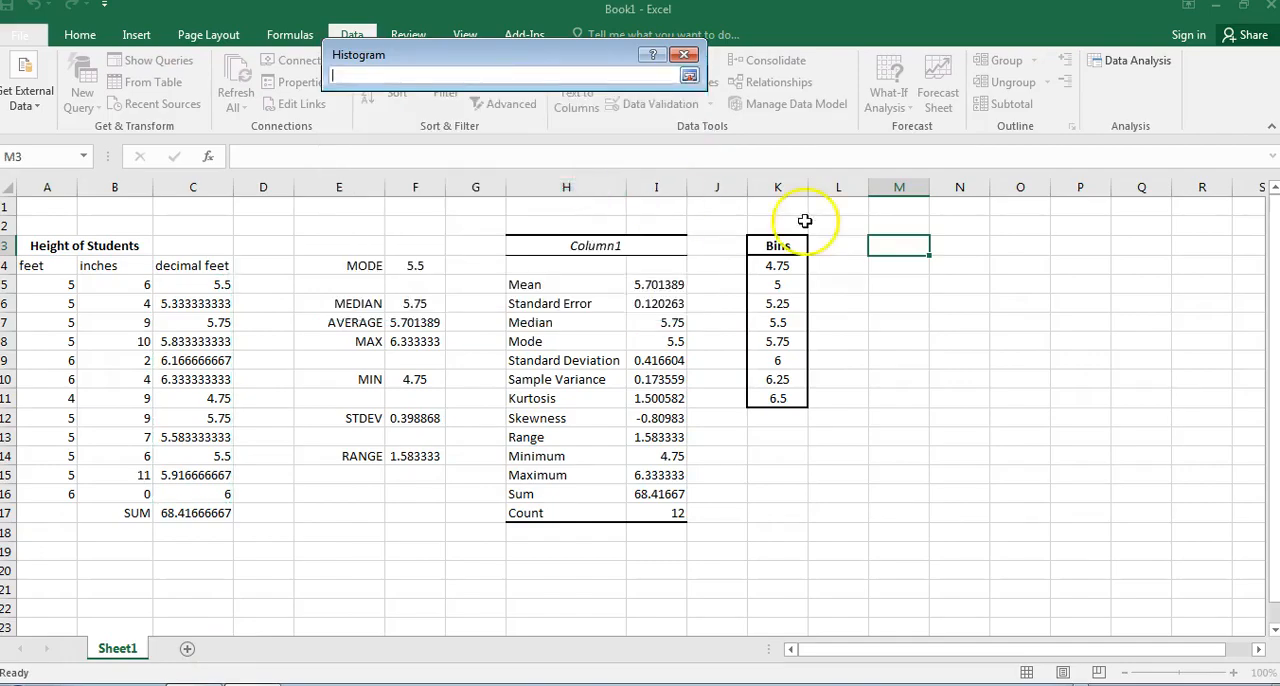
{"action": "left_click", "coordinate": [891, 244]}
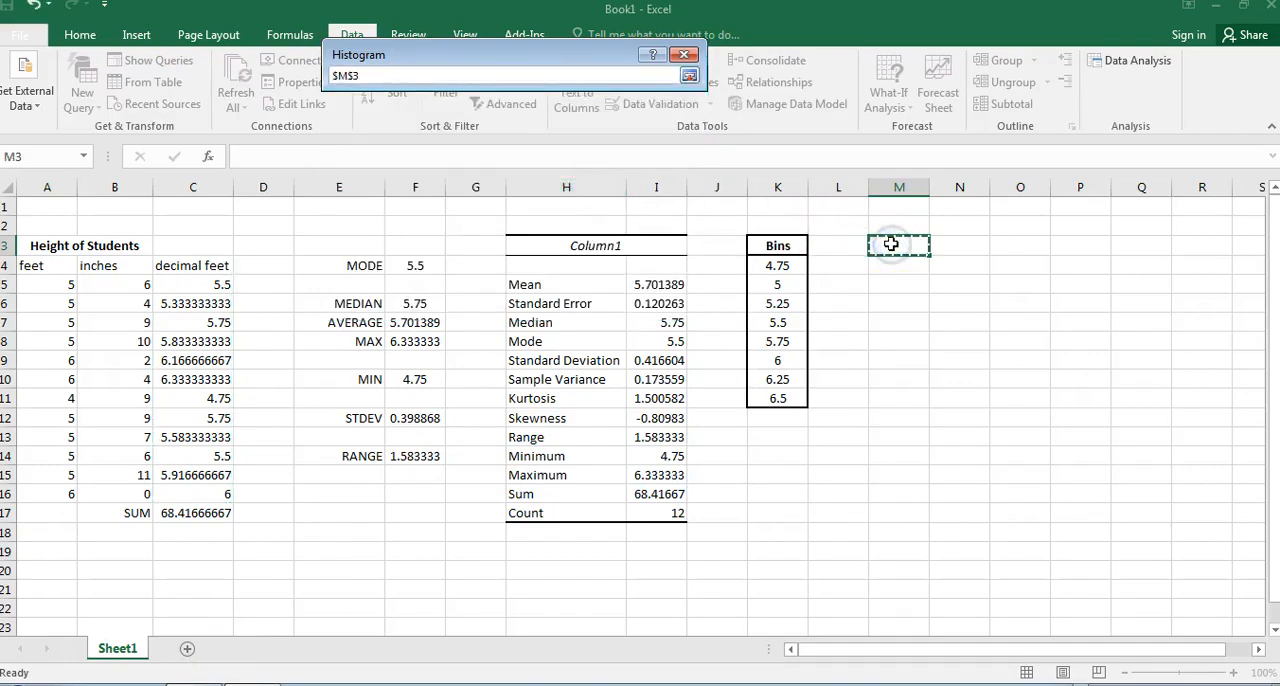
{"action": "key", "text": "Return"}
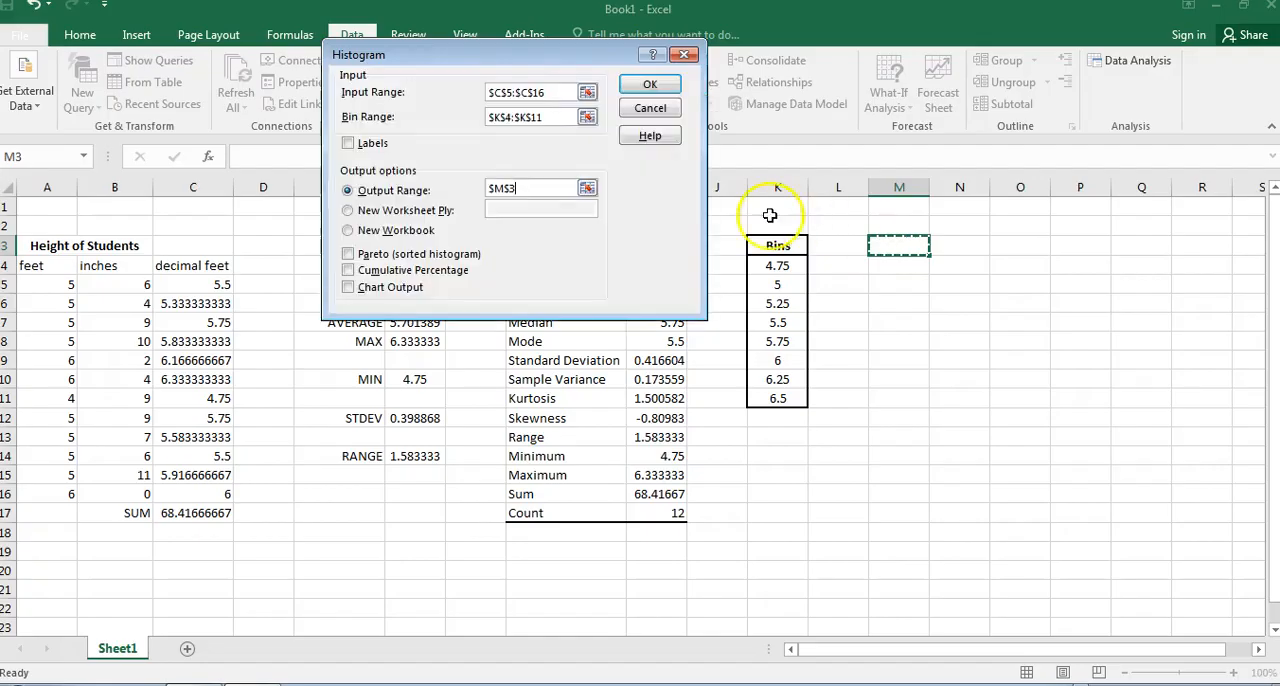
{"action": "left_click", "coordinate": [351, 295]}
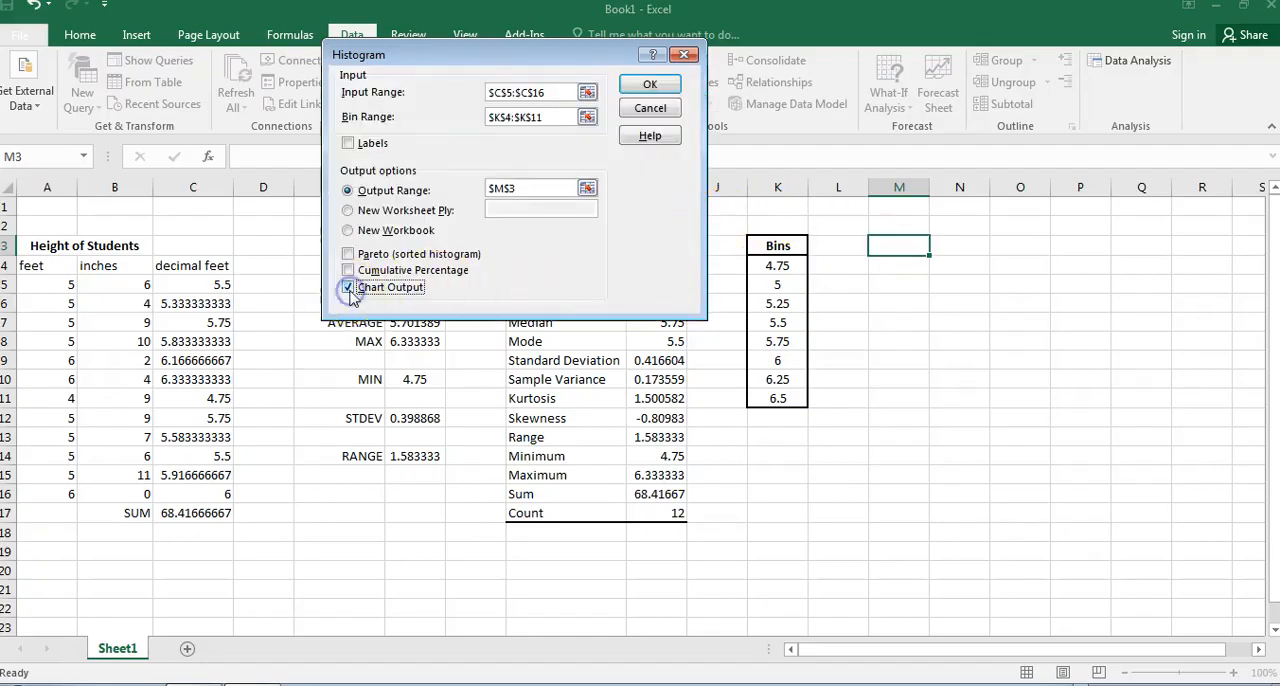
{"action": "left_click", "coordinate": [648, 88]}
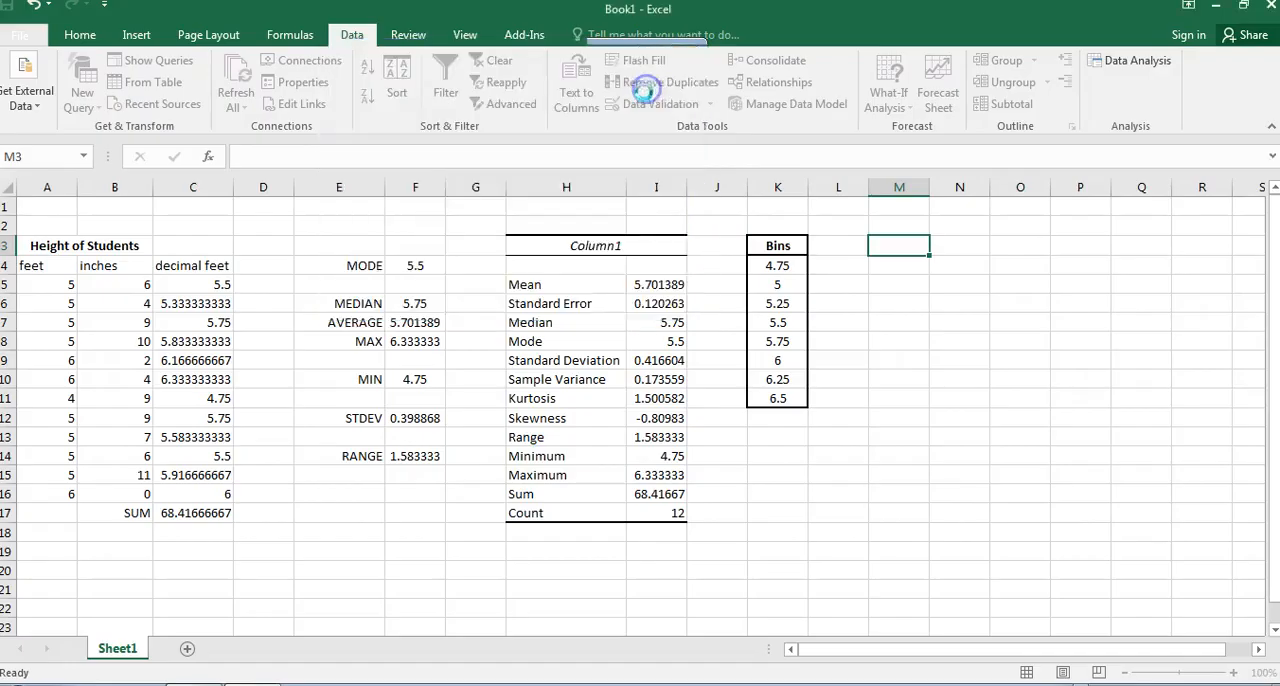
{"action": "left_click", "coordinate": [914, 533]}
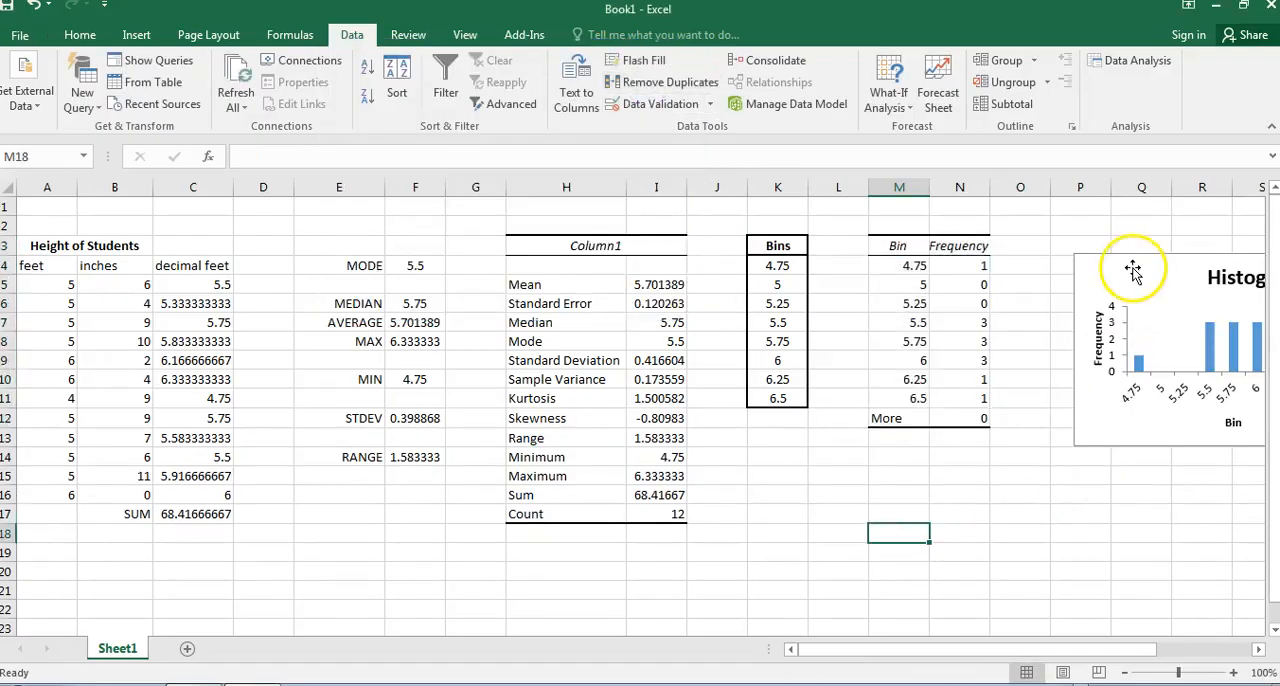
Move the histogram chart below the frequency table and enlarge it so its bars are taller.
{"action": "left_click_drag", "start_coordinate": [1133, 270], "coordinate": [784, 453]}
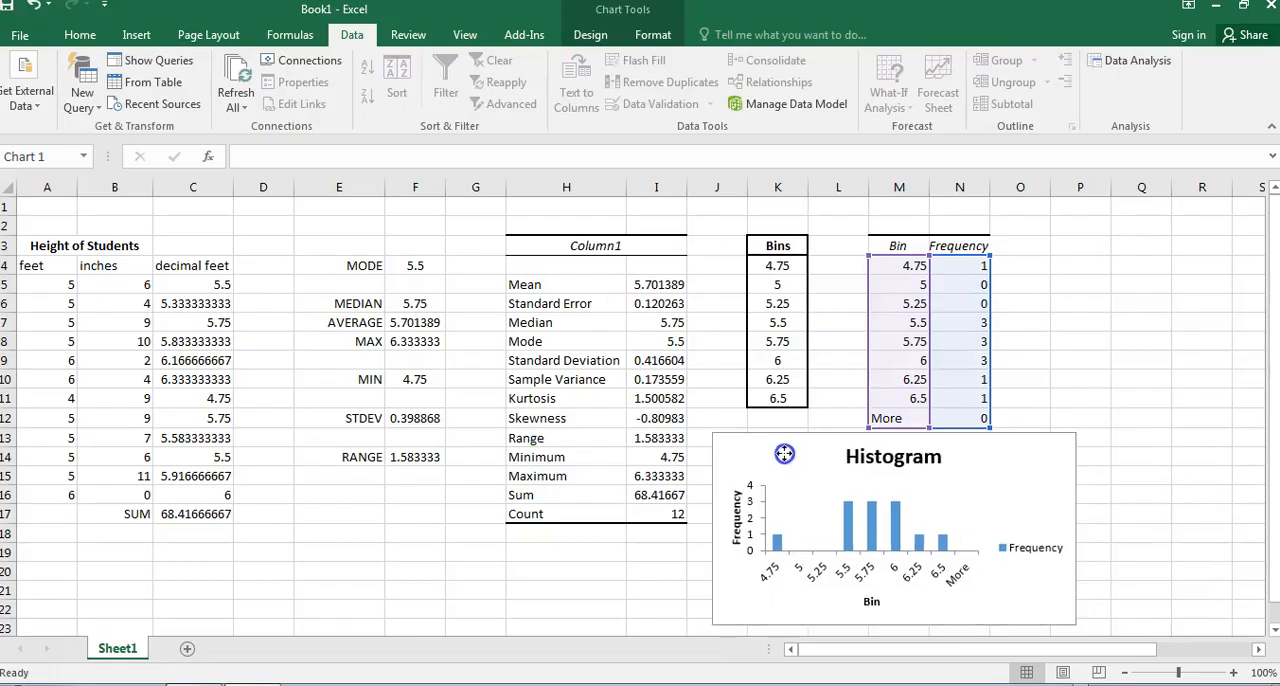
{"action": "left_click", "coordinate": [1136, 358]}
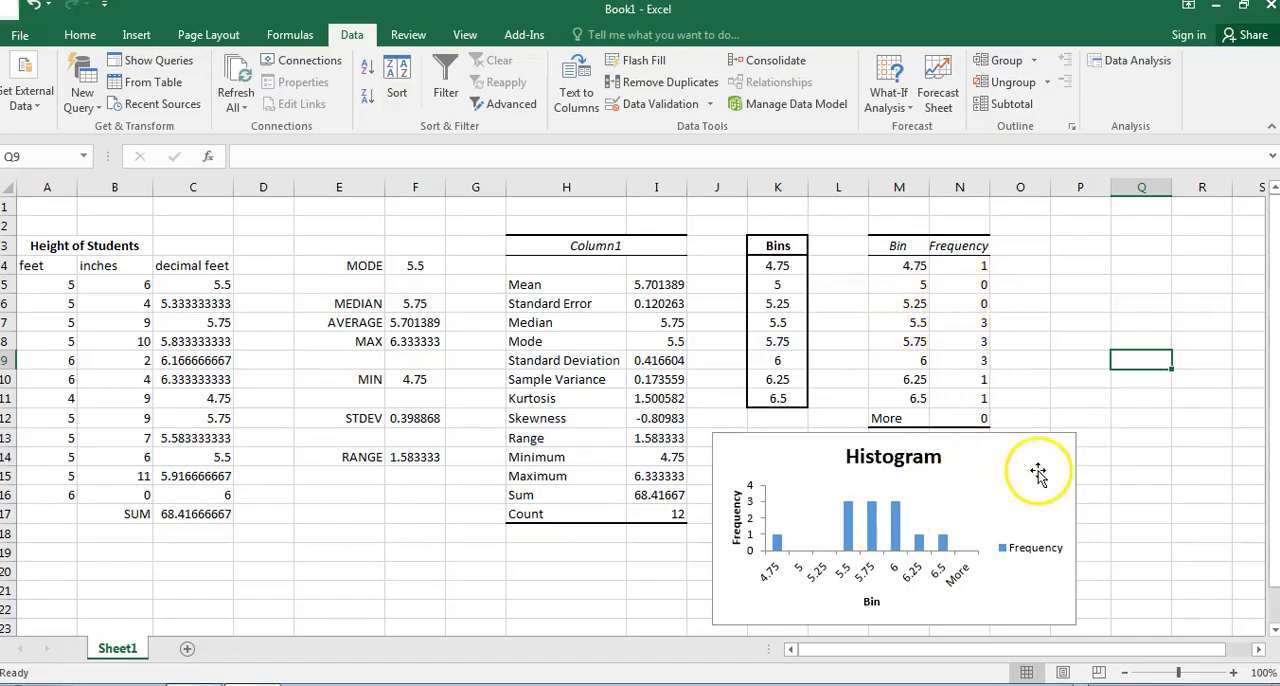
{"action": "left_click", "coordinate": [1072, 438]}
{"action": "left_click_drag", "start_coordinate": [1075, 433], "coordinate": [1171, 326]}
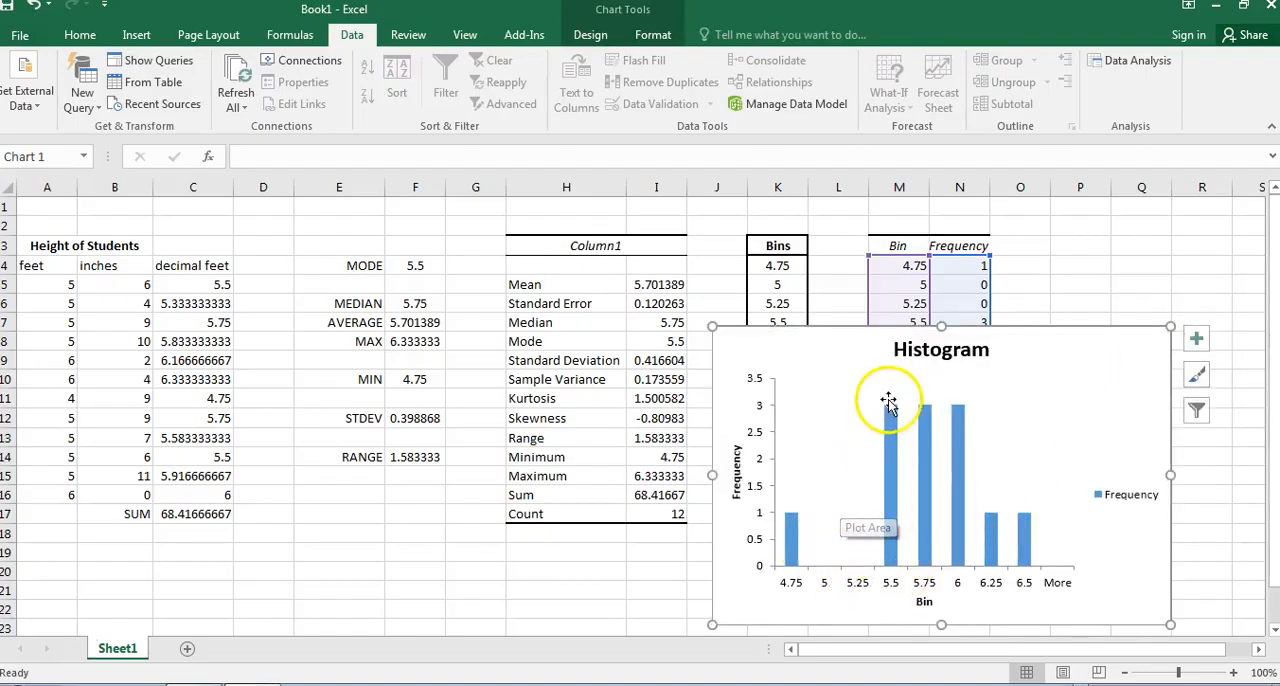
{"action": "mouse_move", "coordinate": [896, 412]}
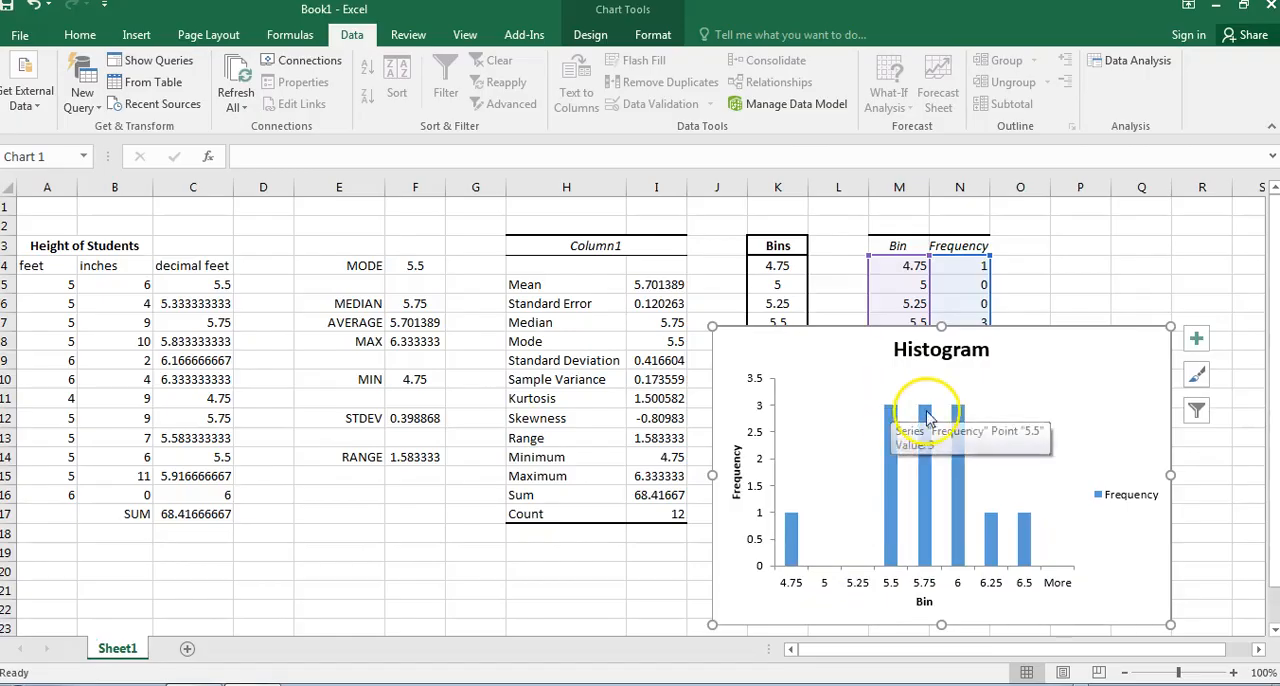
{"action": "left_click_drag", "start_coordinate": [1171, 325], "coordinate": [1107, 384]}
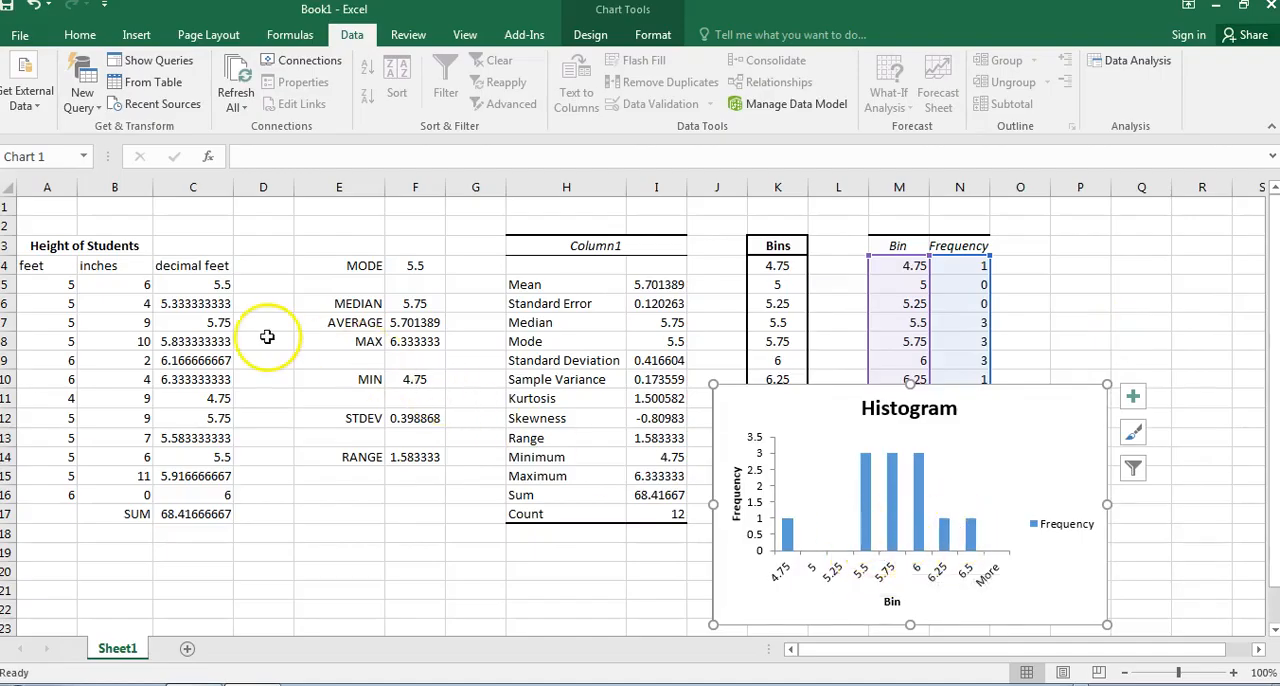
Compare the decimal feet heights in column C and the bin values with the bars of the histogram.
{"action": "left_click", "coordinate": [184, 301]}
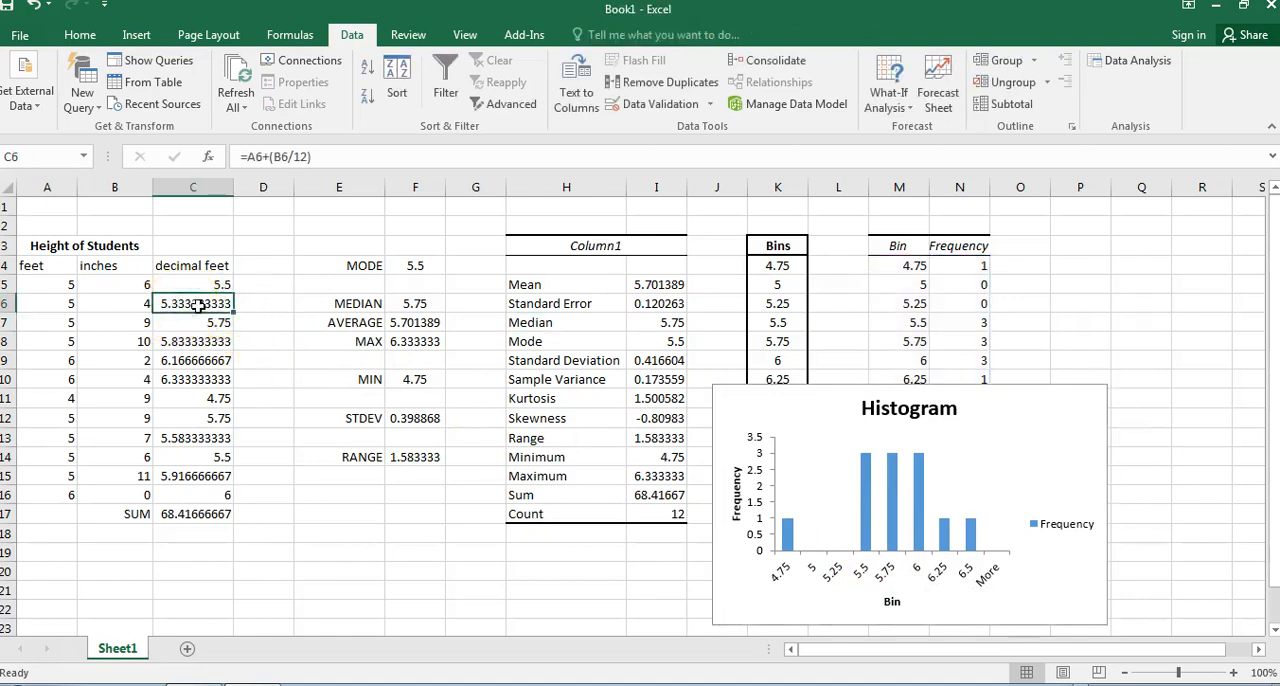
{"action": "left_click", "coordinate": [205, 438]}
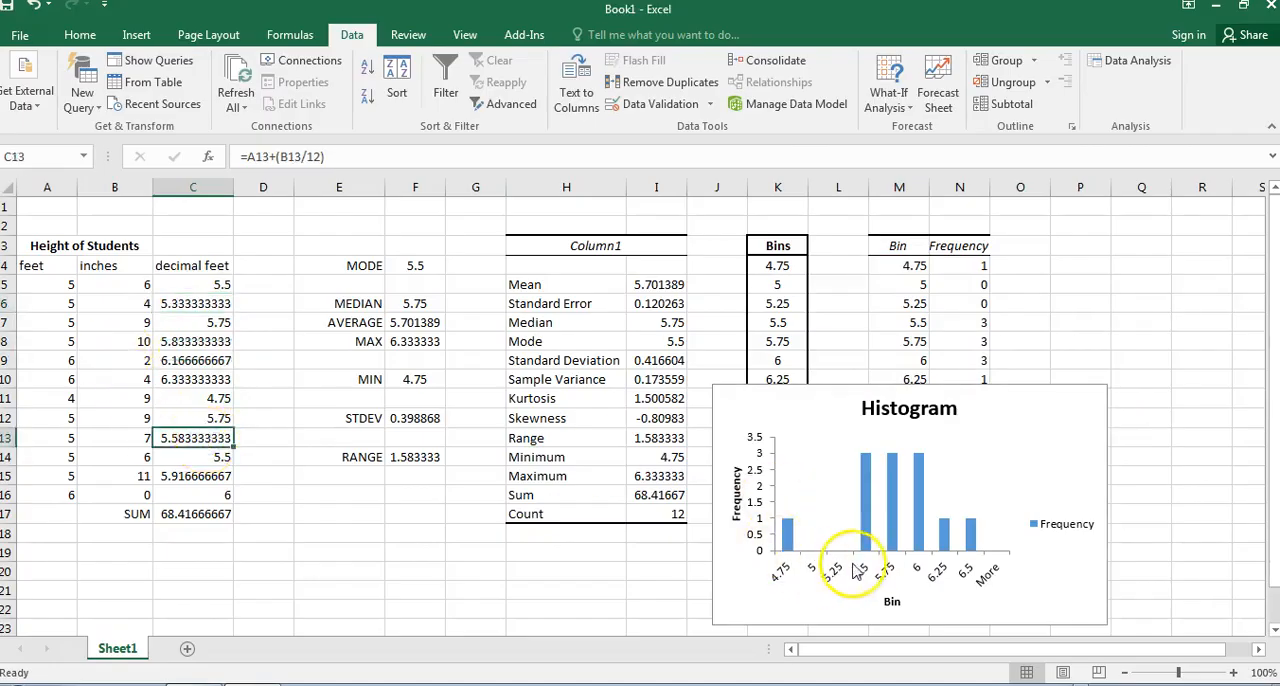
{"action": "mouse_move", "coordinate": [866, 500]}
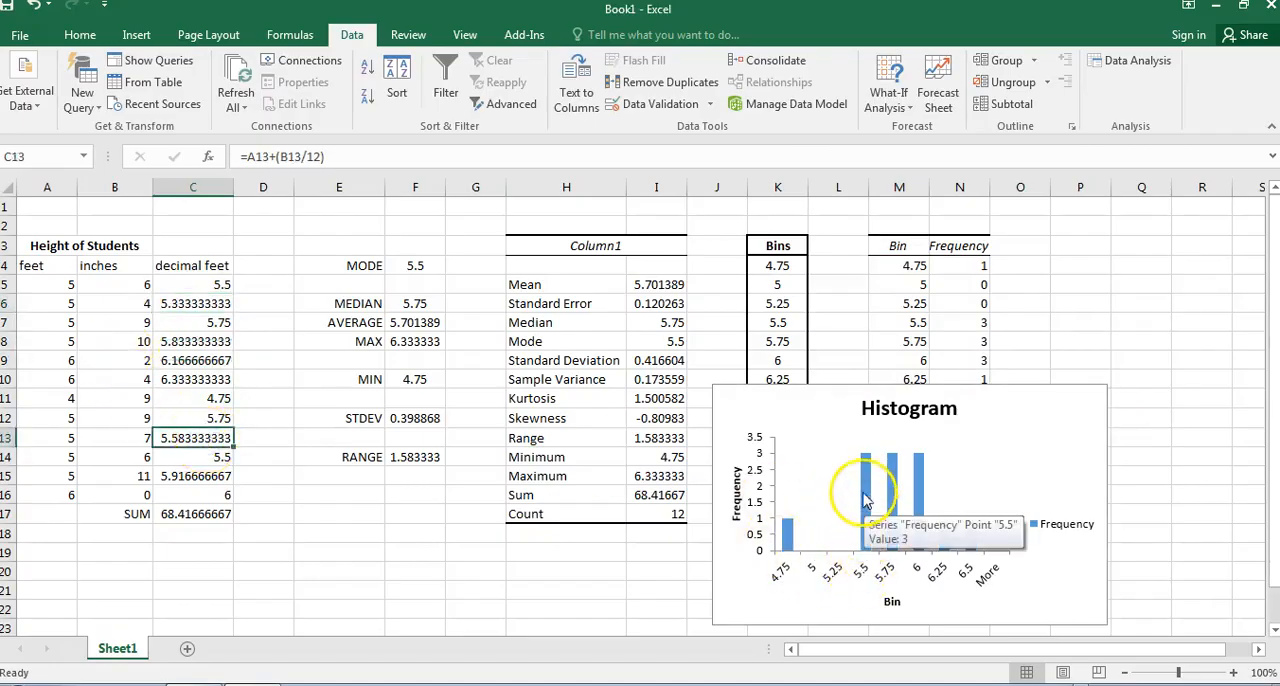
{"action": "left_click", "coordinate": [228, 364]}
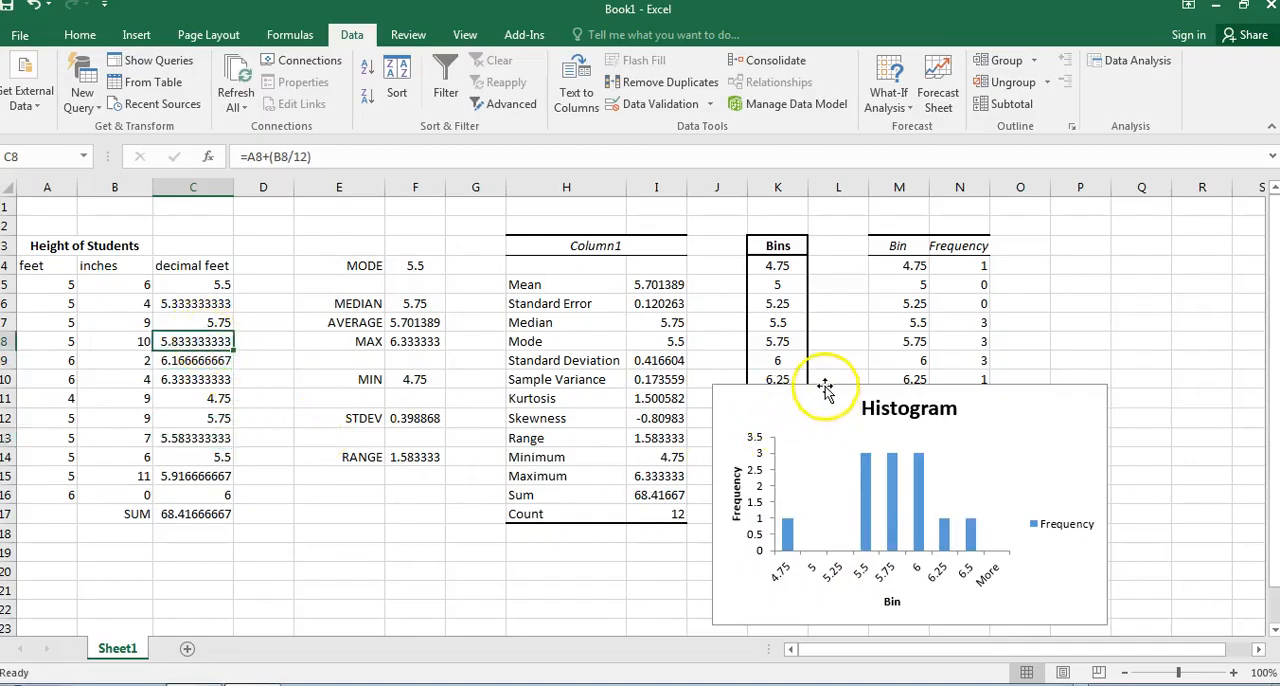
{"action": "left_click", "coordinate": [795, 263]}
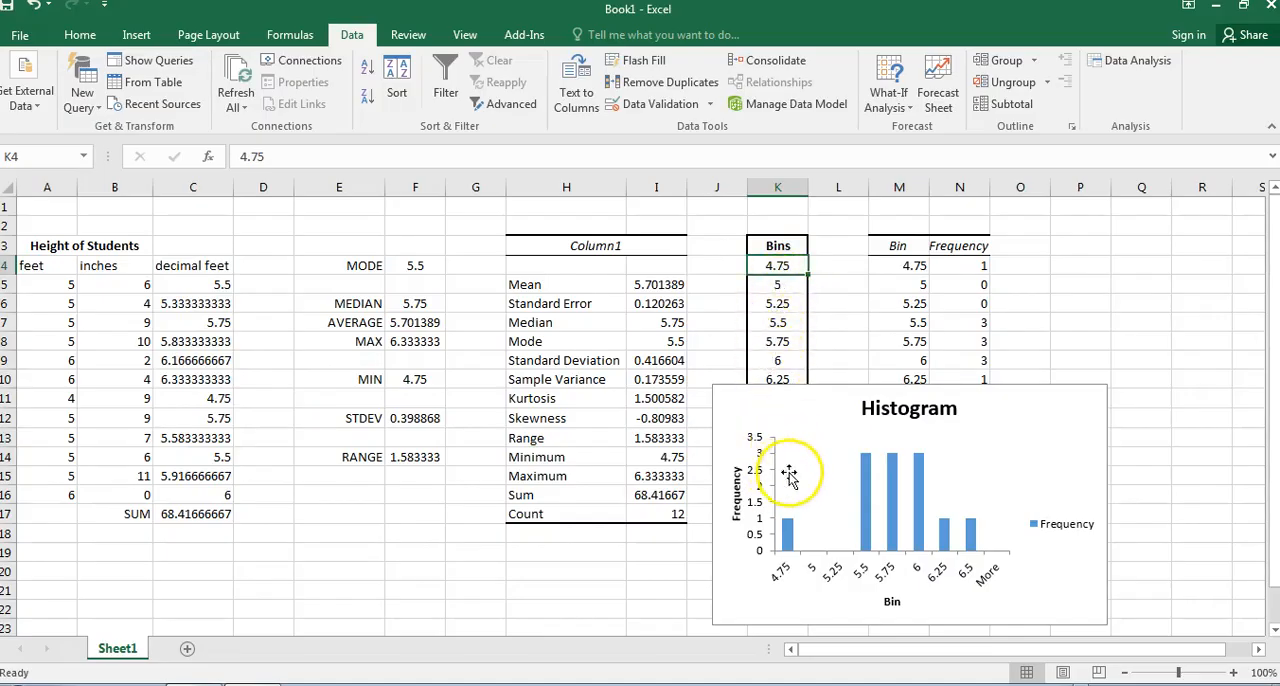
{"action": "left_click", "coordinate": [963, 443]}
{"action": "left_click", "coordinate": [1140, 268]}
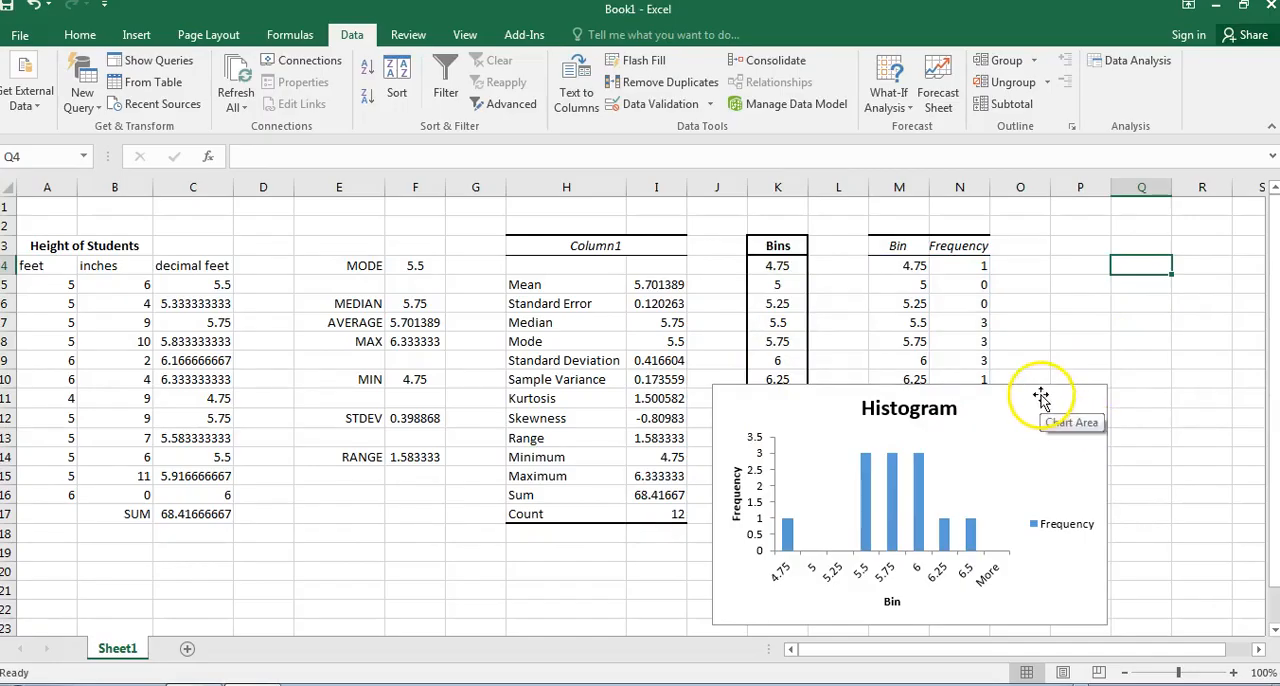
Move the histogram chart beside the frequency table, starting just past column N near row 3.
{"action": "scroll", "coordinate": [1041, 398], "scroll_direction": "down", "scroll_amount": 1, "text": "ctrl"}
{"action": "mouse_move", "coordinate": [912, 390]}
{"action": "left_mouse_down"}
{"action": "mouse_move", "coordinate": [1146, 274]}
{"action": "mouse_move", "coordinate": [1128, 280]}
{"action": "left_mouse_up"}
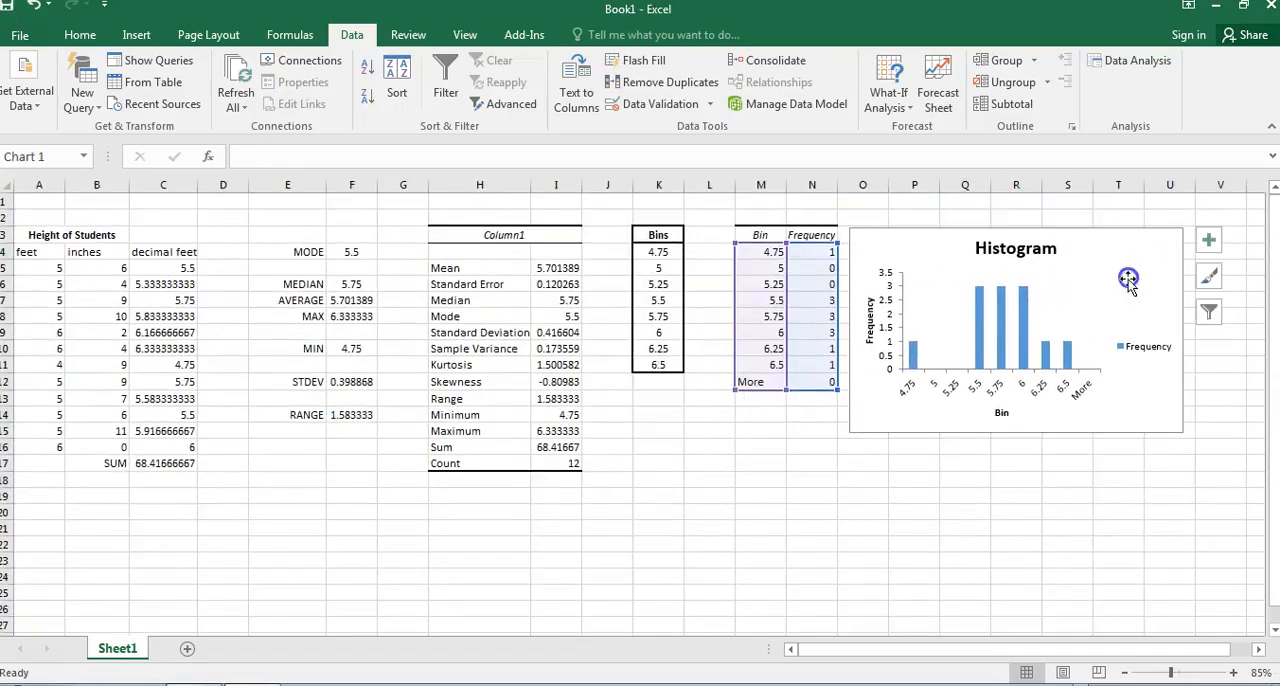
{"action": "left_click", "coordinate": [980, 608]}
{"action": "left_click", "coordinate": [325, 575]}
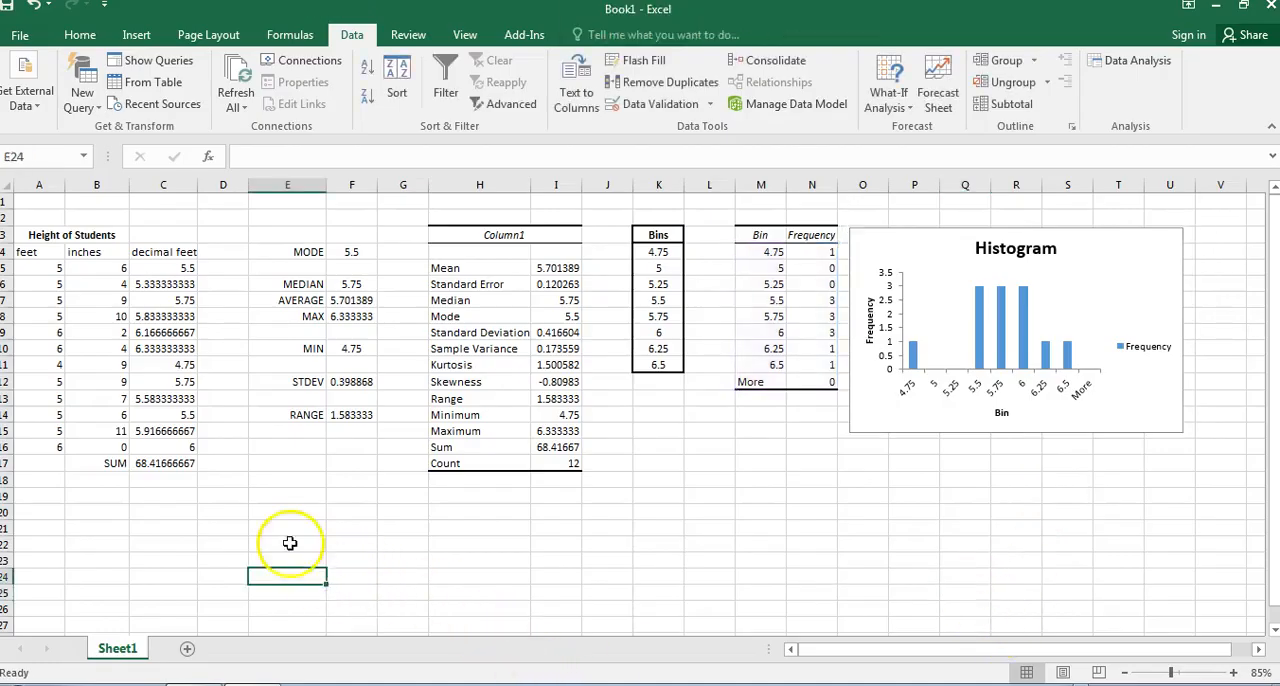
Select A1:V19 and set the print job to output only that selection to the Adobe PDF printer.
{"action": "left_click", "coordinate": [30, 201]}
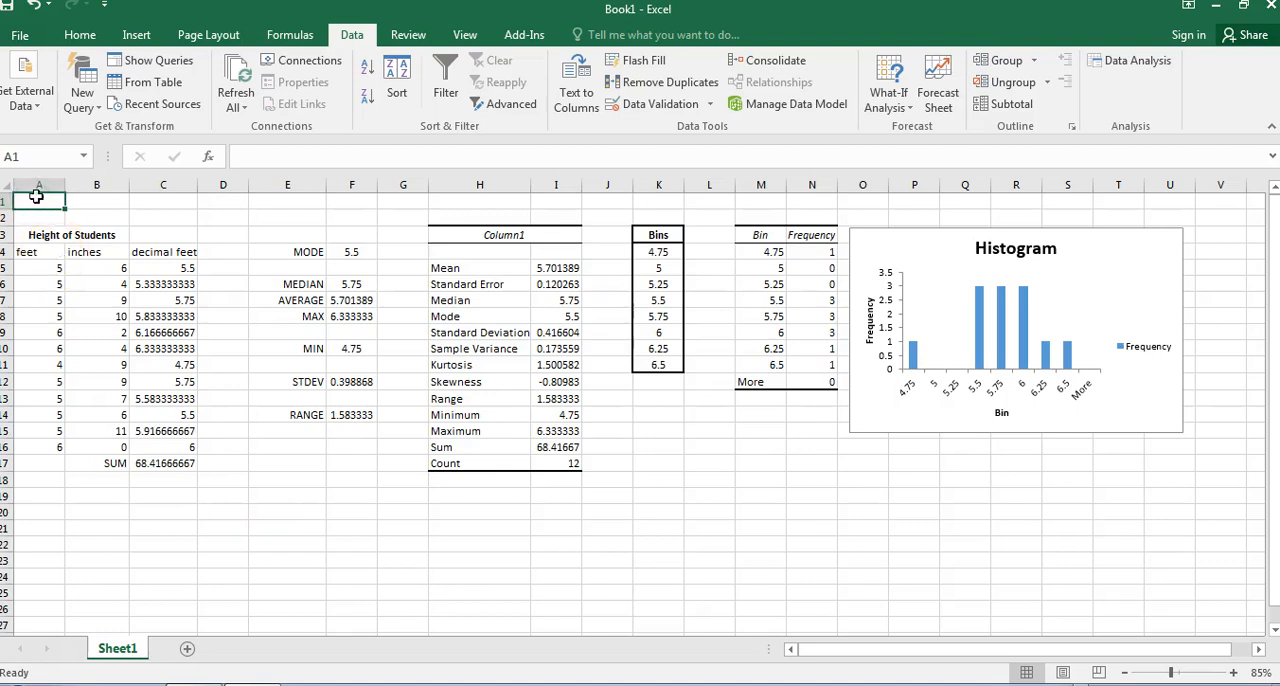
{"action": "left_click_drag", "start_coordinate": [36, 198], "coordinate": [1198, 497]}
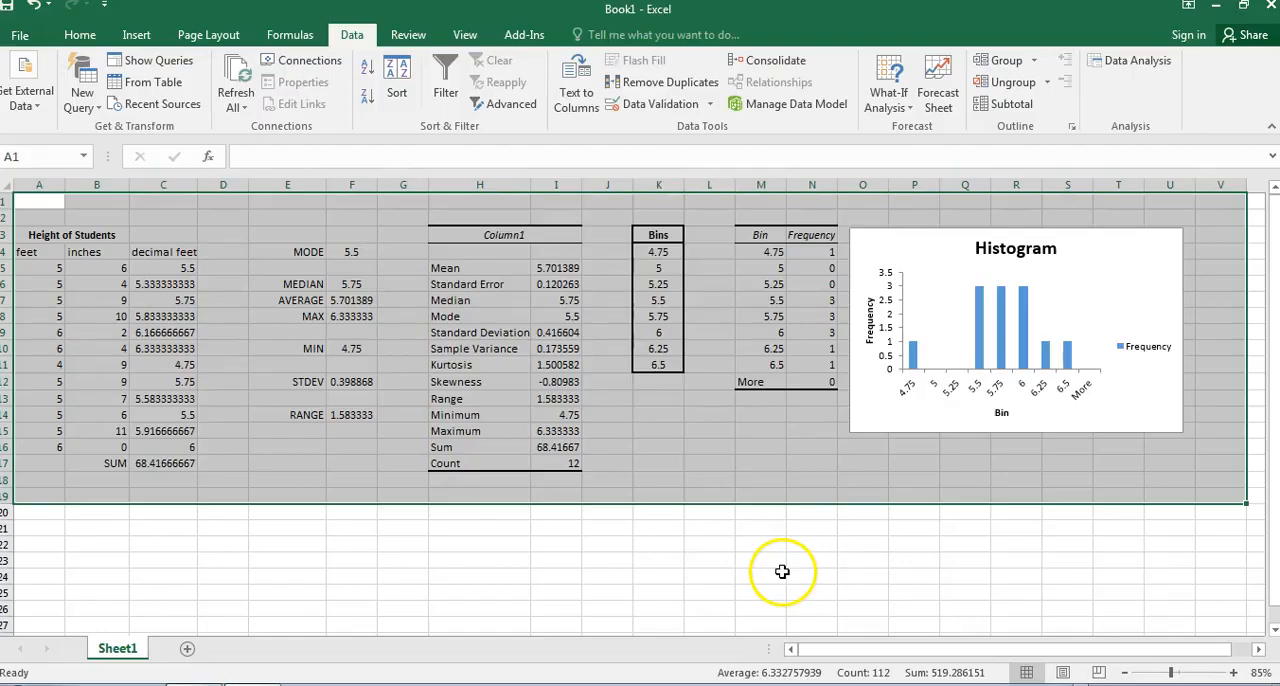
{"action": "left_click", "coordinate": [22, 36]}
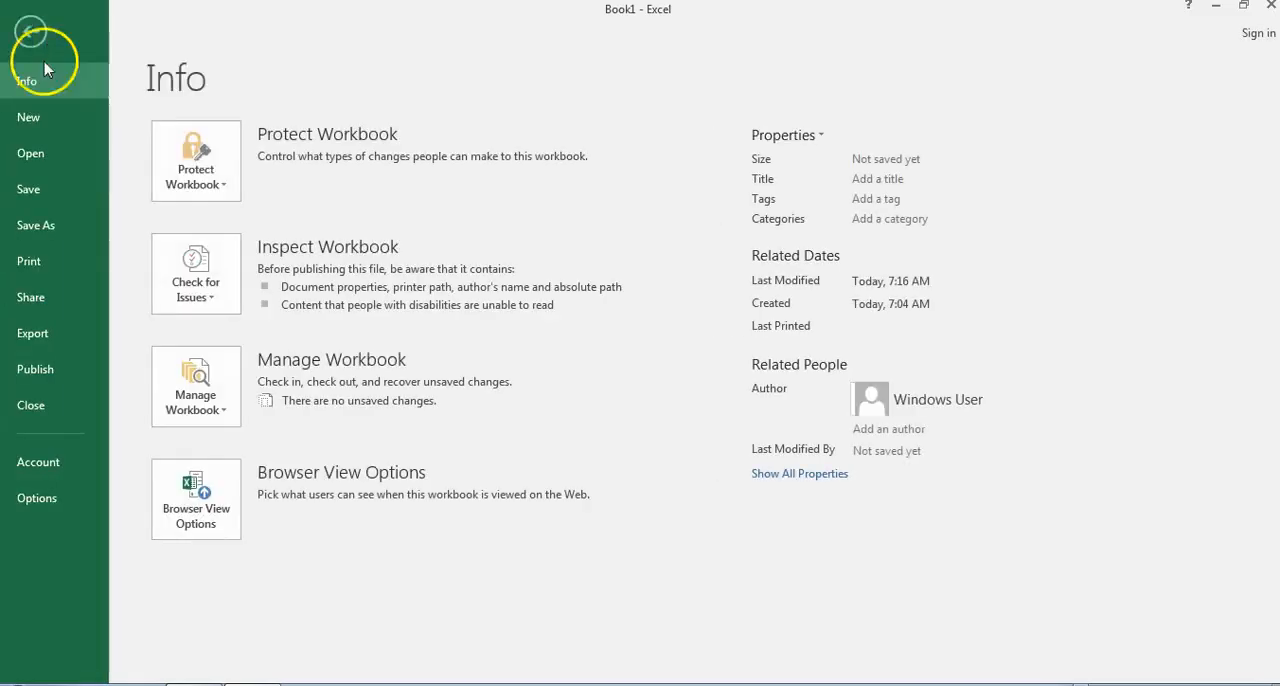
{"action": "left_click", "coordinate": [40, 261]}
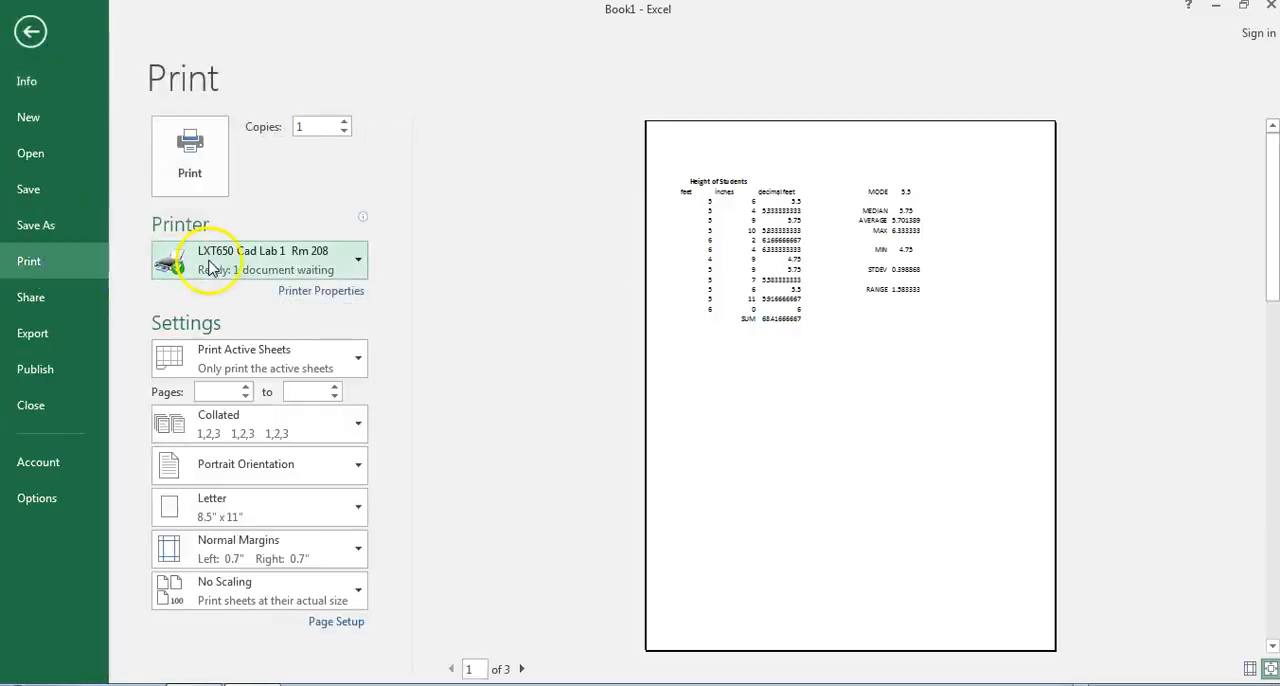
{"action": "left_click", "coordinate": [213, 267]}
{"action": "left_click", "coordinate": [208, 356]}
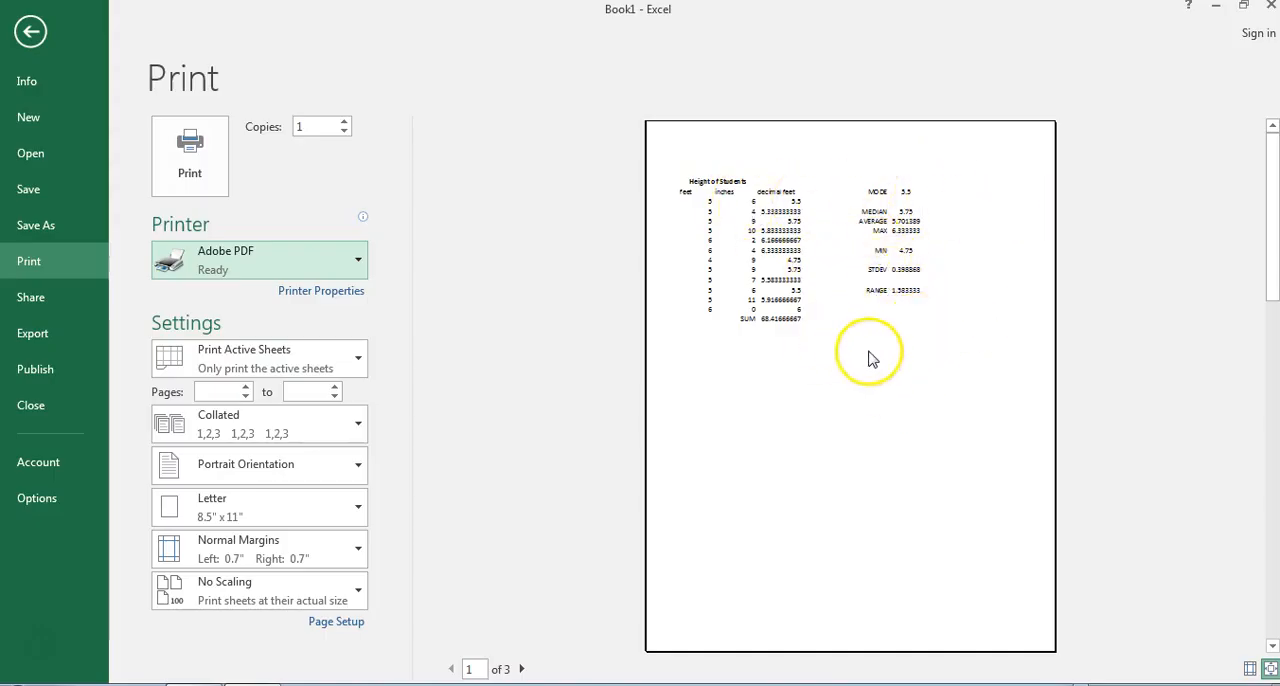
{"action": "left_click", "coordinate": [352, 370]}
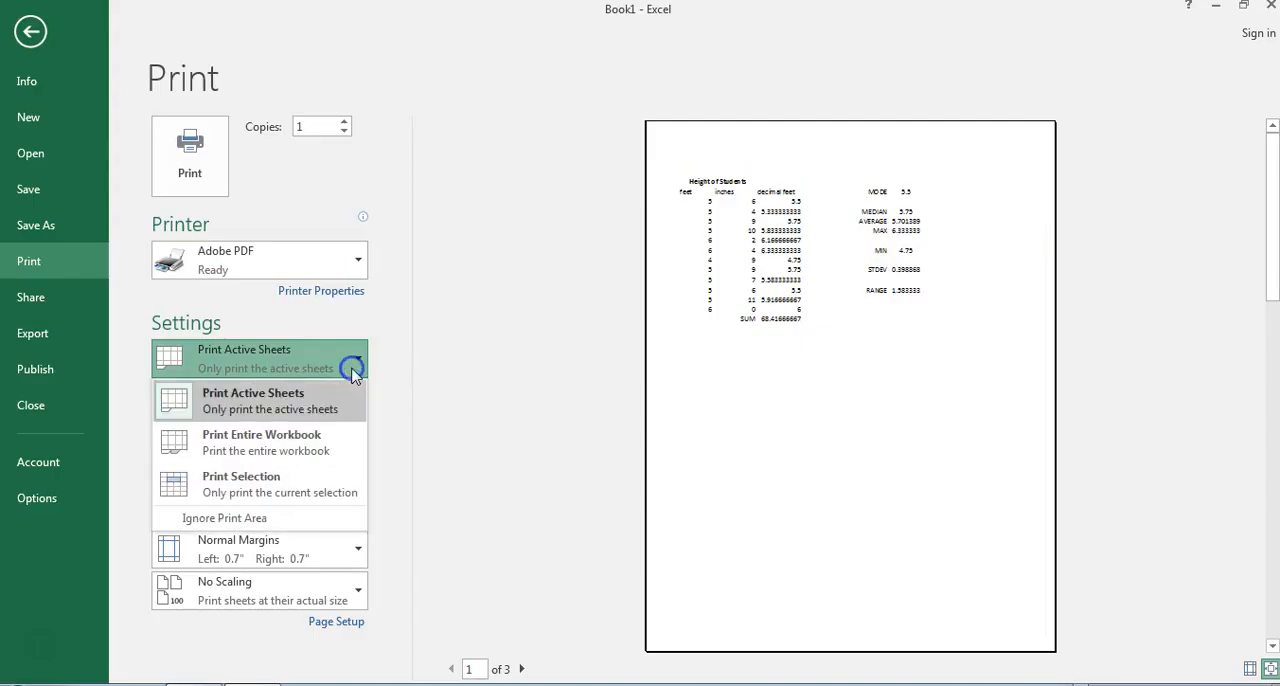
{"action": "left_click", "coordinate": [300, 478]}
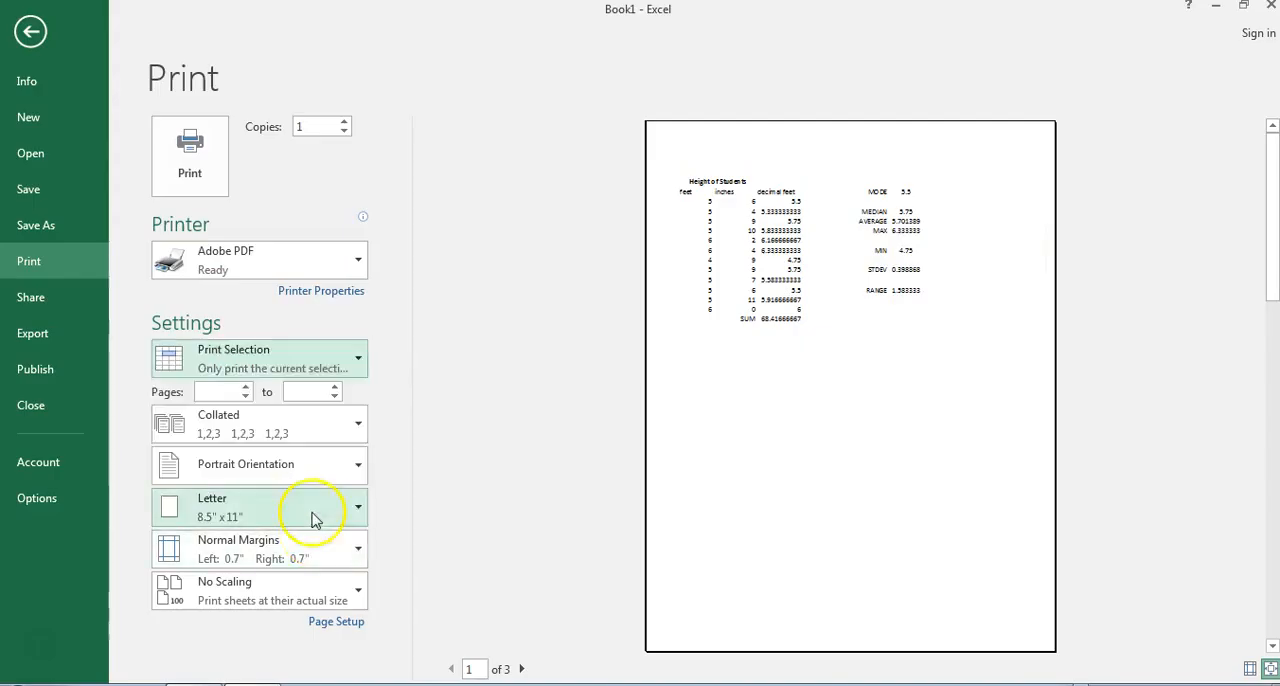
Set the printout to landscape orientation and scale it with Fit Sheet on One Page.
{"action": "left_click", "coordinate": [296, 468]}
{"action": "left_click", "coordinate": [293, 549]}
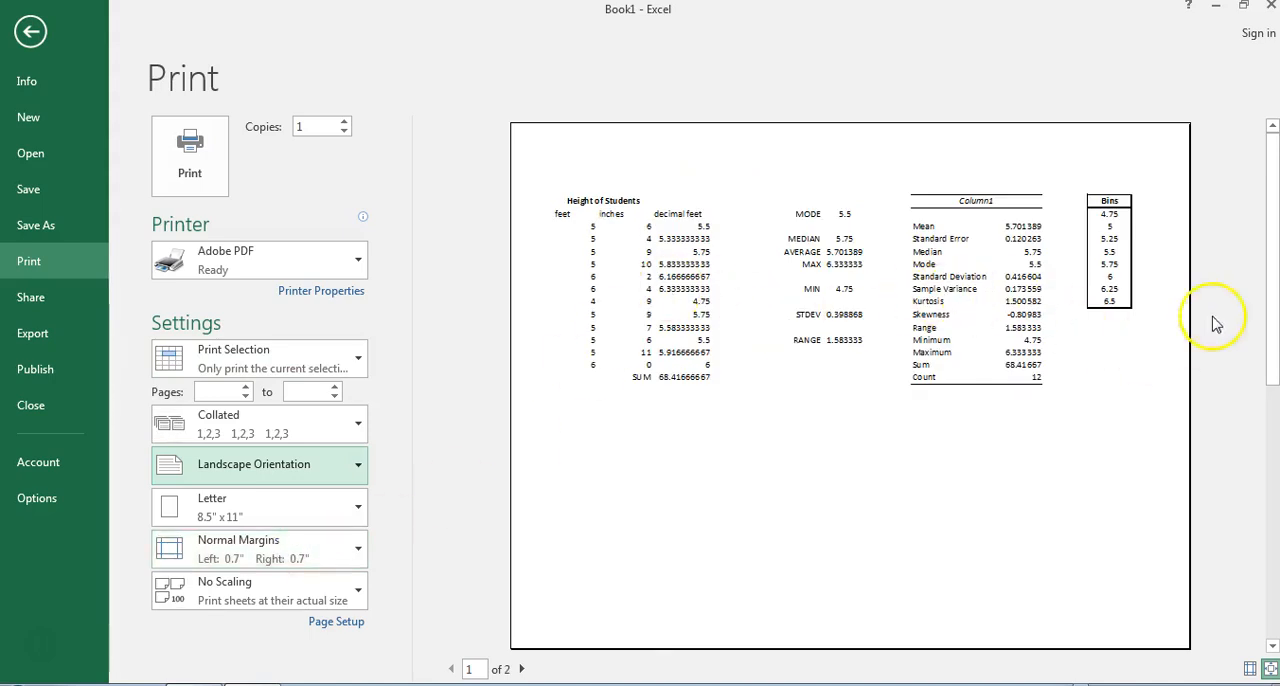
{"action": "left_click", "coordinate": [240, 603]}
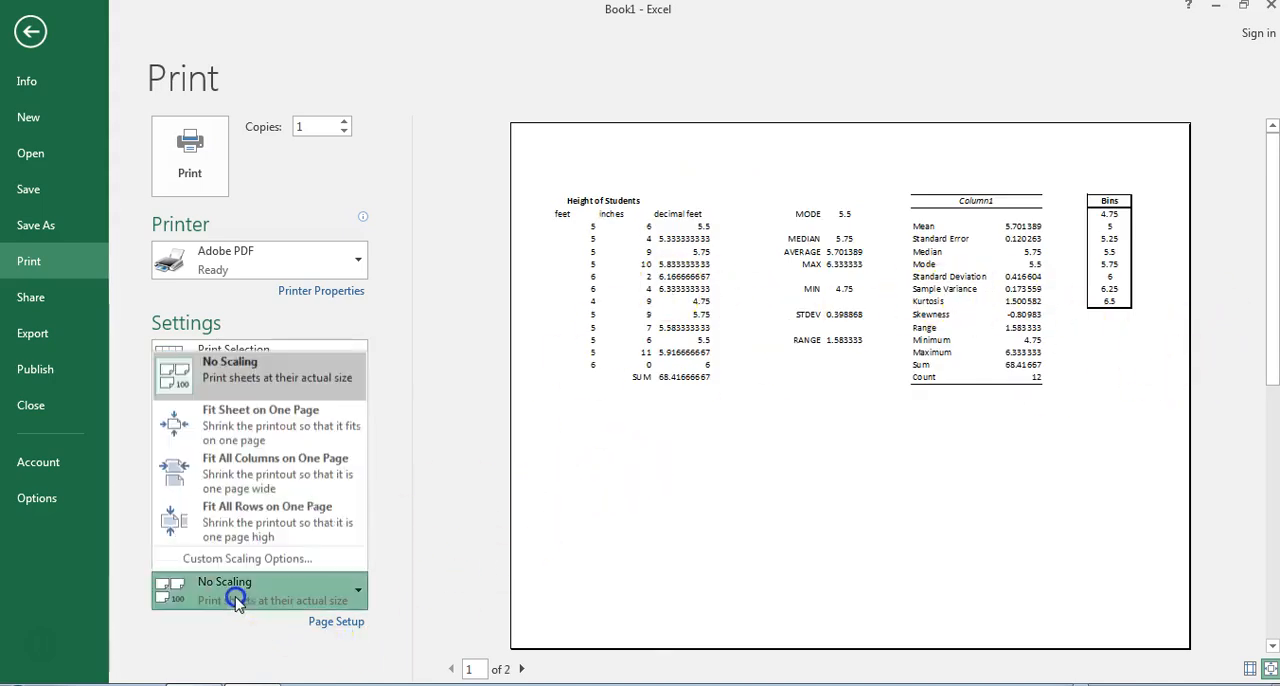
{"action": "left_click", "coordinate": [262, 430]}
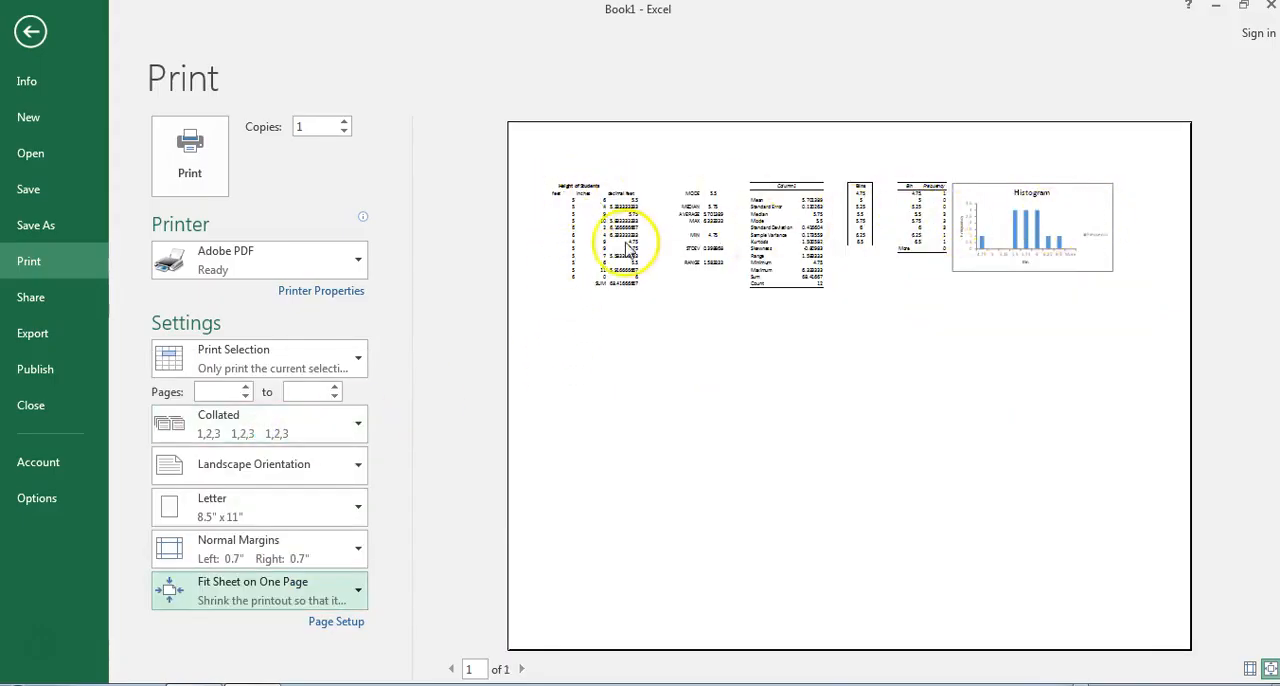
Send the selection to the Adobe PDF printer, choose the Desktop as save location, and cancel saving the file.
{"action": "left_click", "coordinate": [190, 155]}
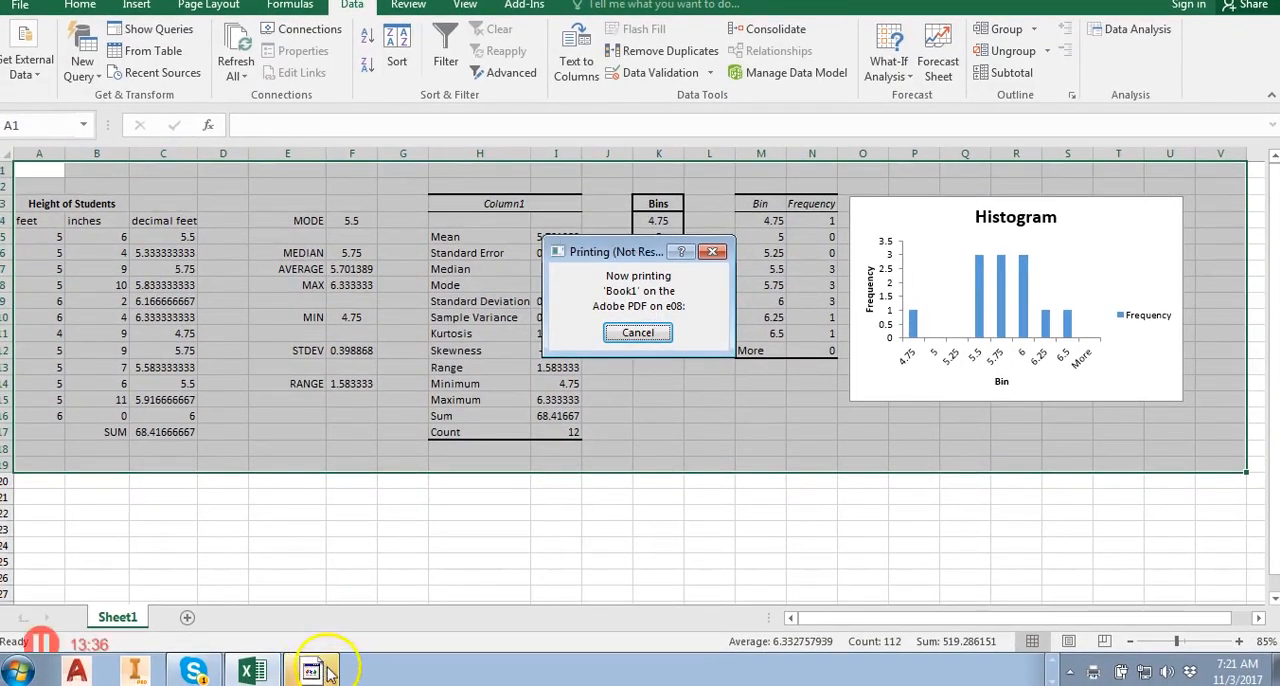
{"action": "mouse_move", "coordinate": [325, 676]}
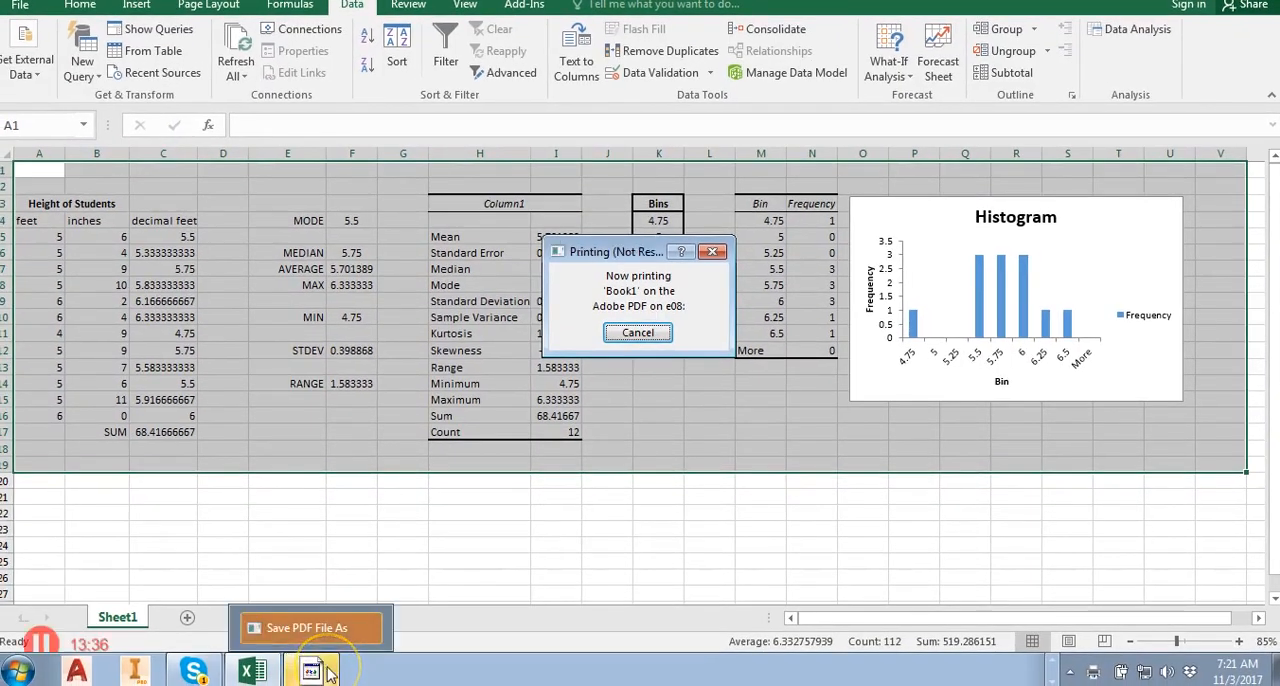
{"action": "left_click", "coordinate": [330, 676]}
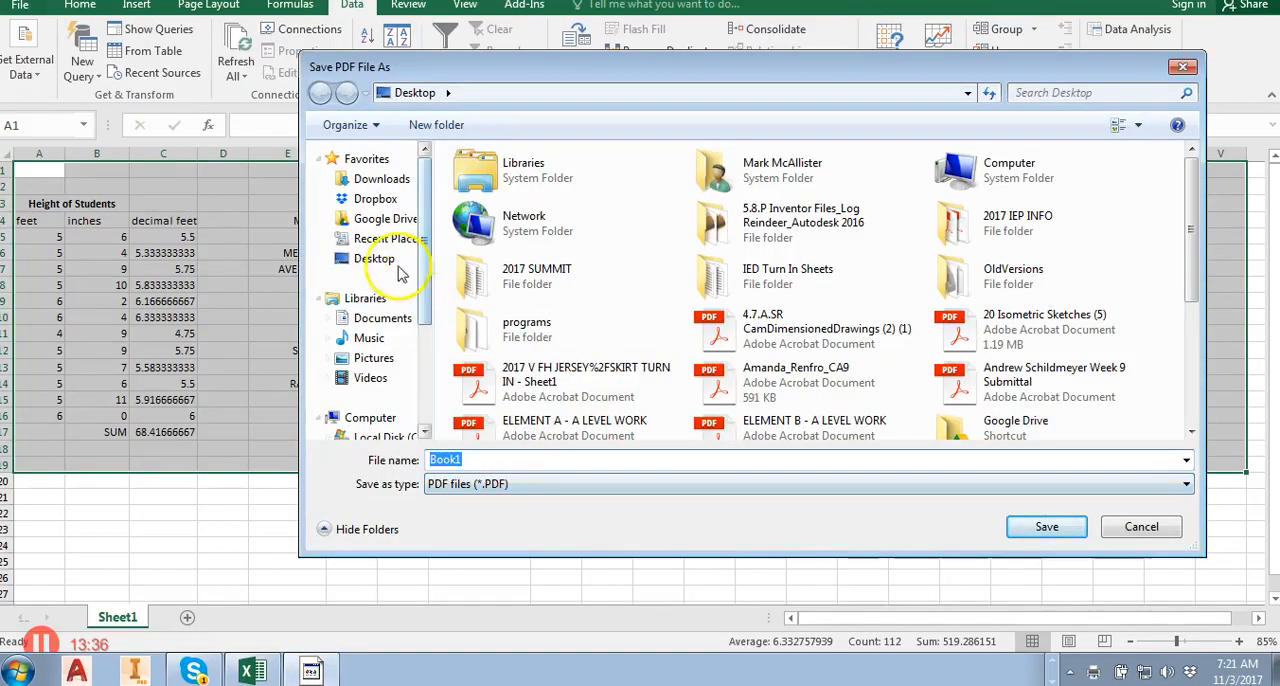
{"action": "double_click", "coordinate": [493, 462]}
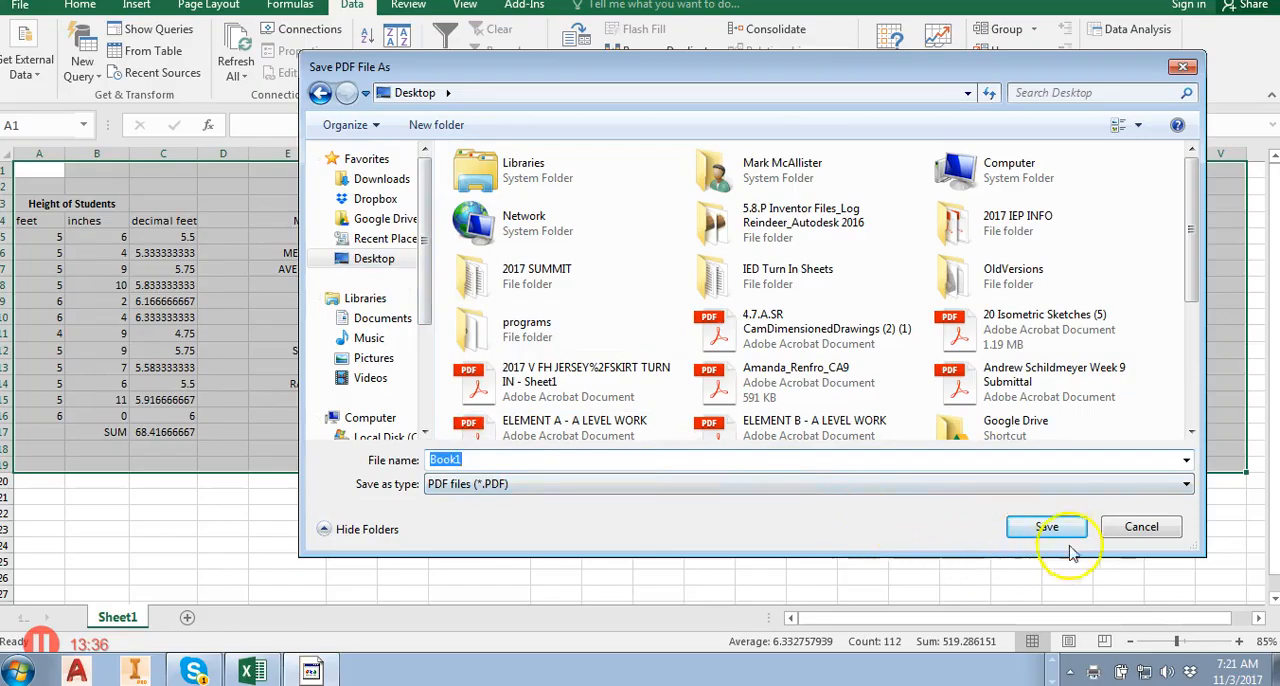
{"action": "left_click", "coordinate": [1124, 539]}
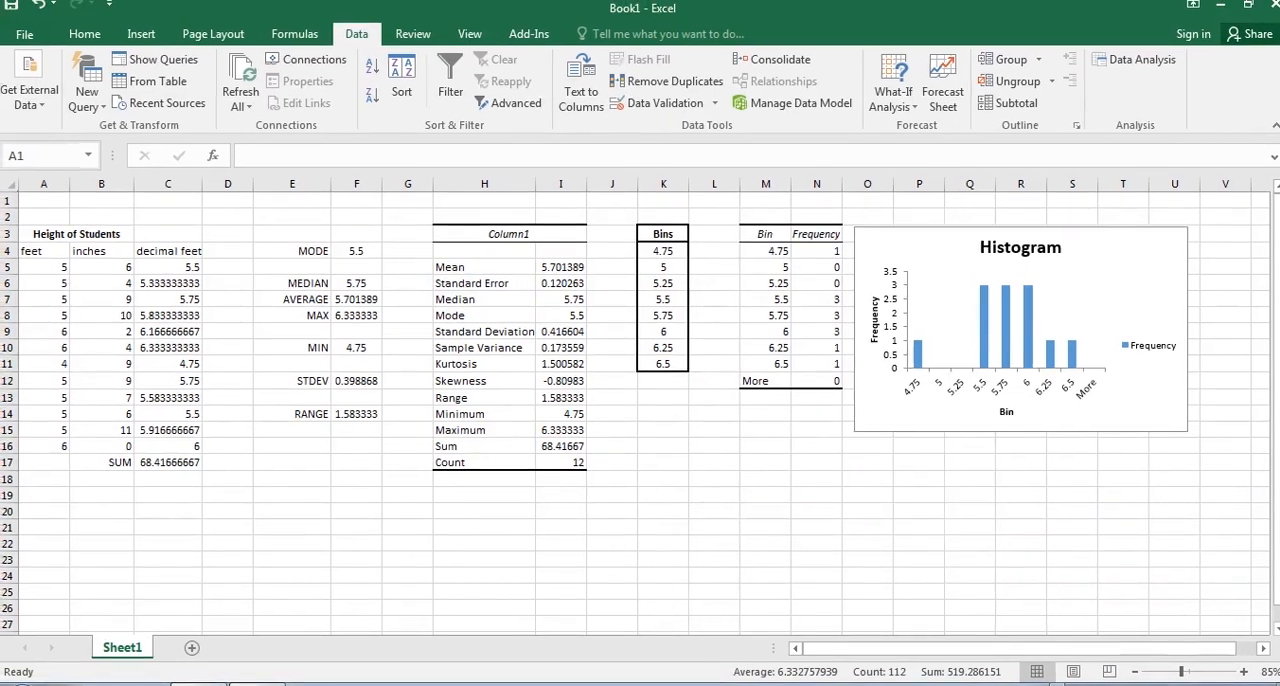
Deselect the range, open the Snipping Tool and capture the worksheet area with the student data, statistics, frequency table and histogram, down to row 19.
{"action": "left_click", "coordinate": [349, 527]}
{"action": "left_click", "coordinate": [367, 557]}
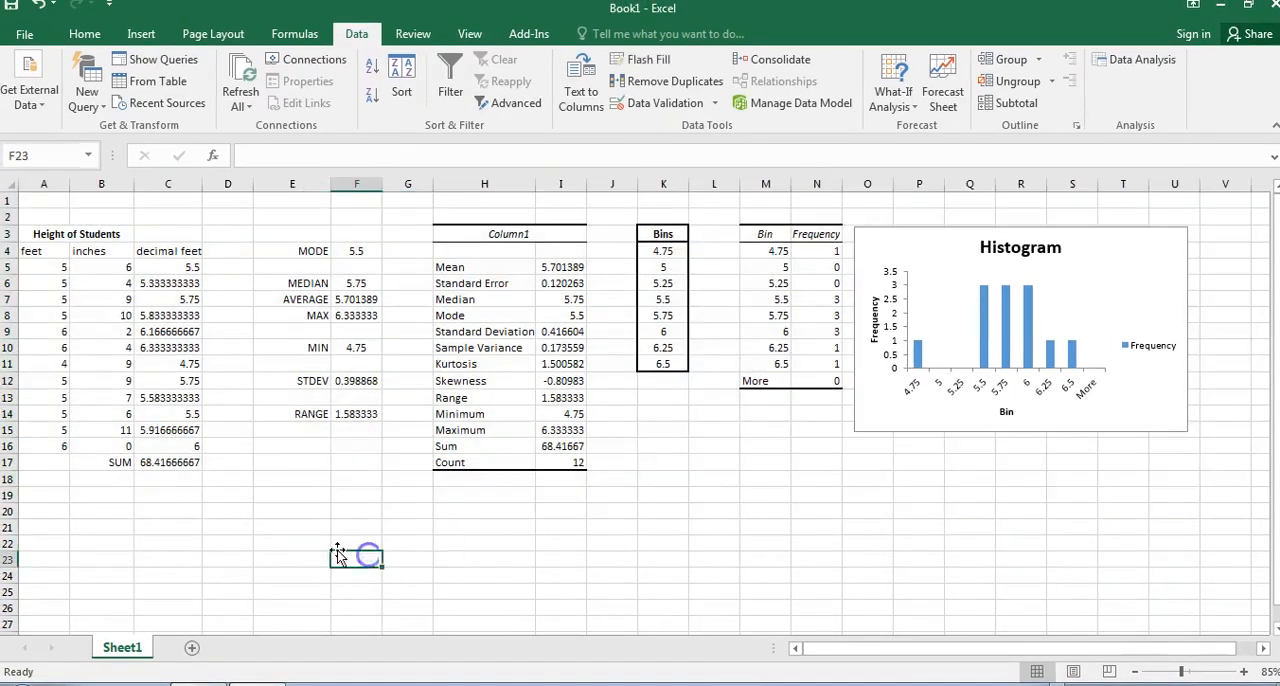
{"action": "left_click", "coordinate": [268, 539]}
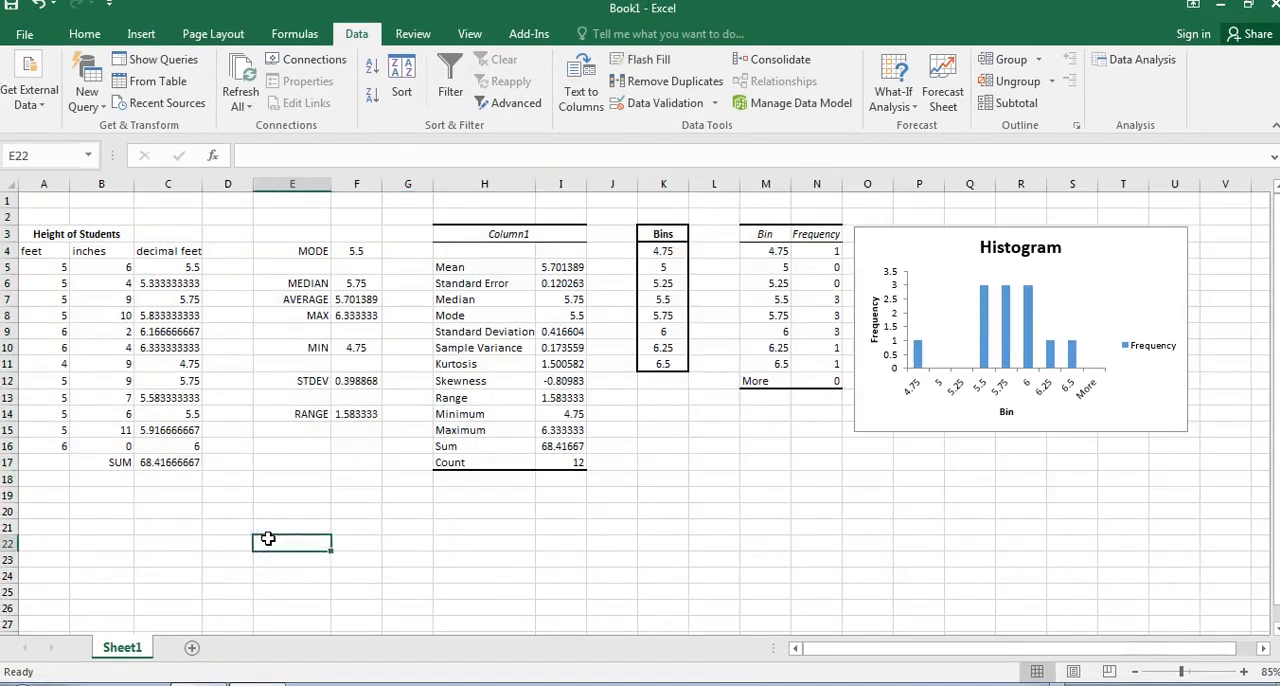
{"action": "left_click", "coordinate": [42, 676]}
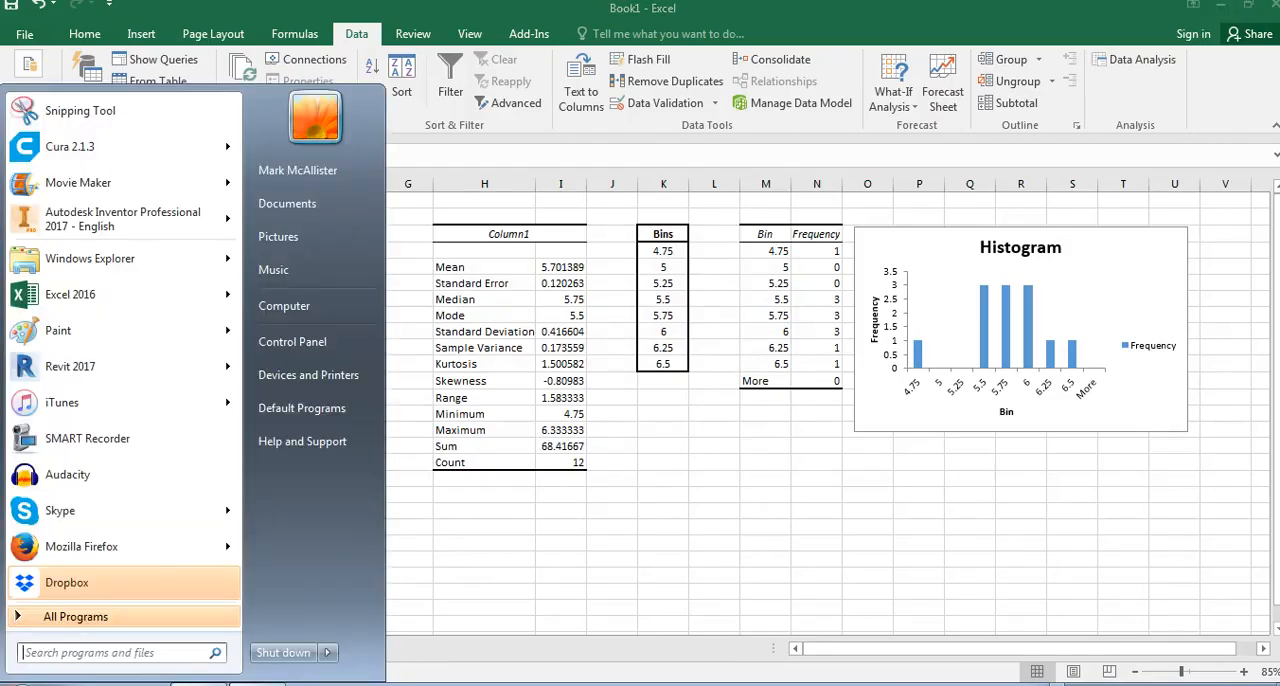
{"action": "type", "text": "s"}
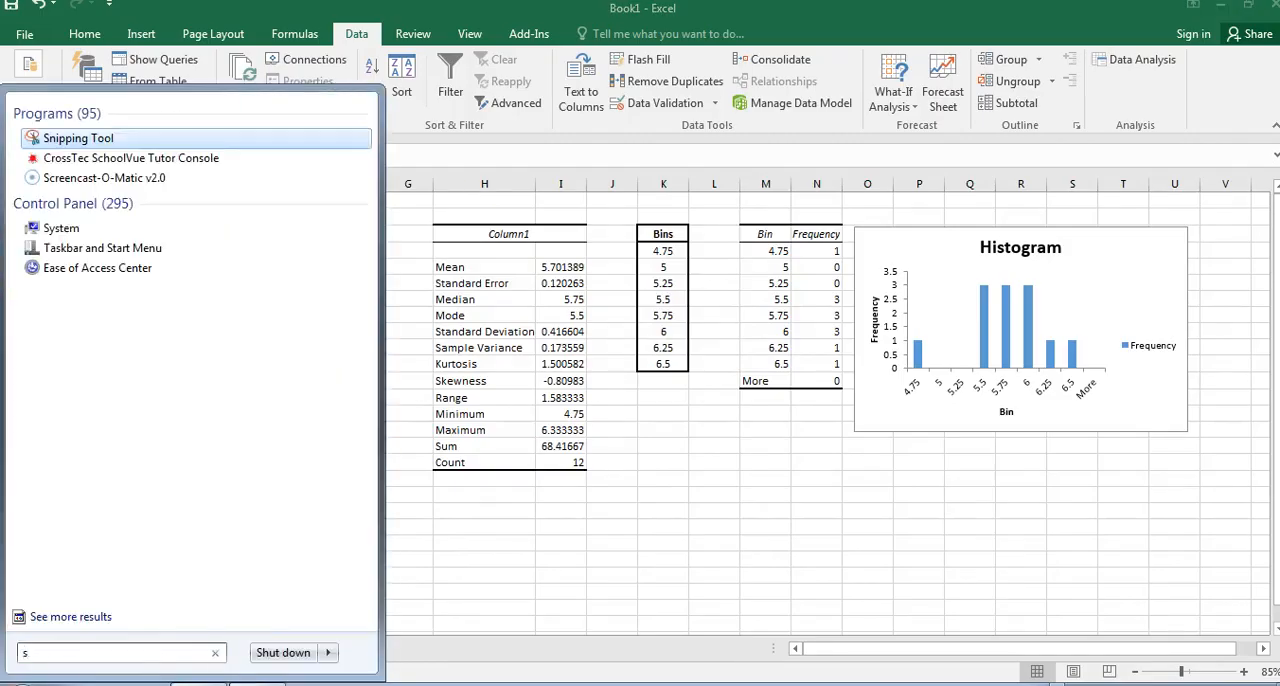
{"action": "type", "text": "nip"}
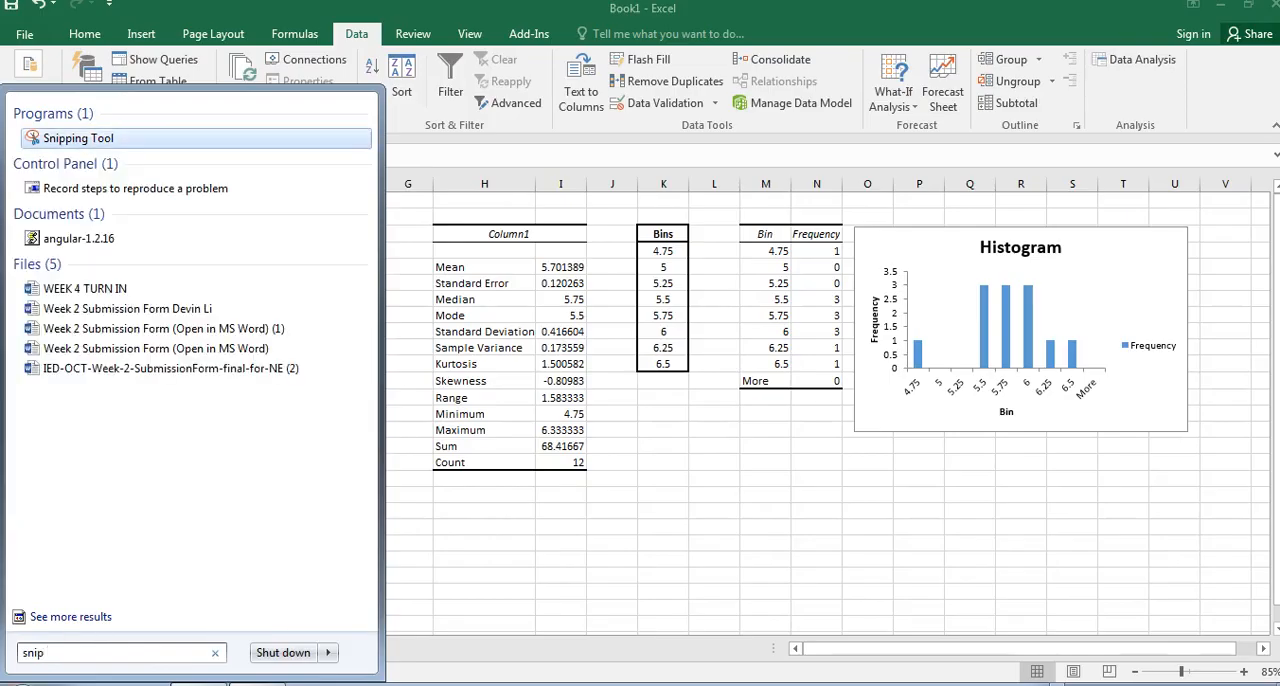
{"action": "left_click", "coordinate": [94, 138]}
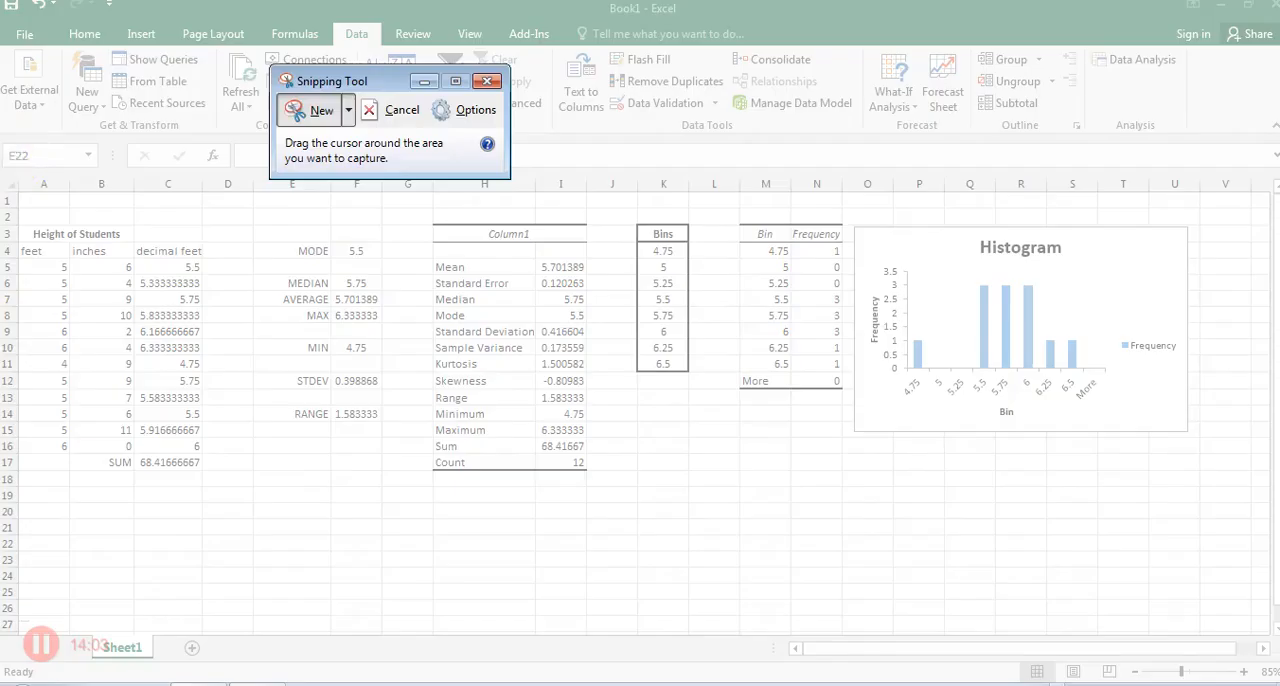
{"action": "left_click_drag", "start_coordinate": [2, 140], "coordinate": [1240, 512]}
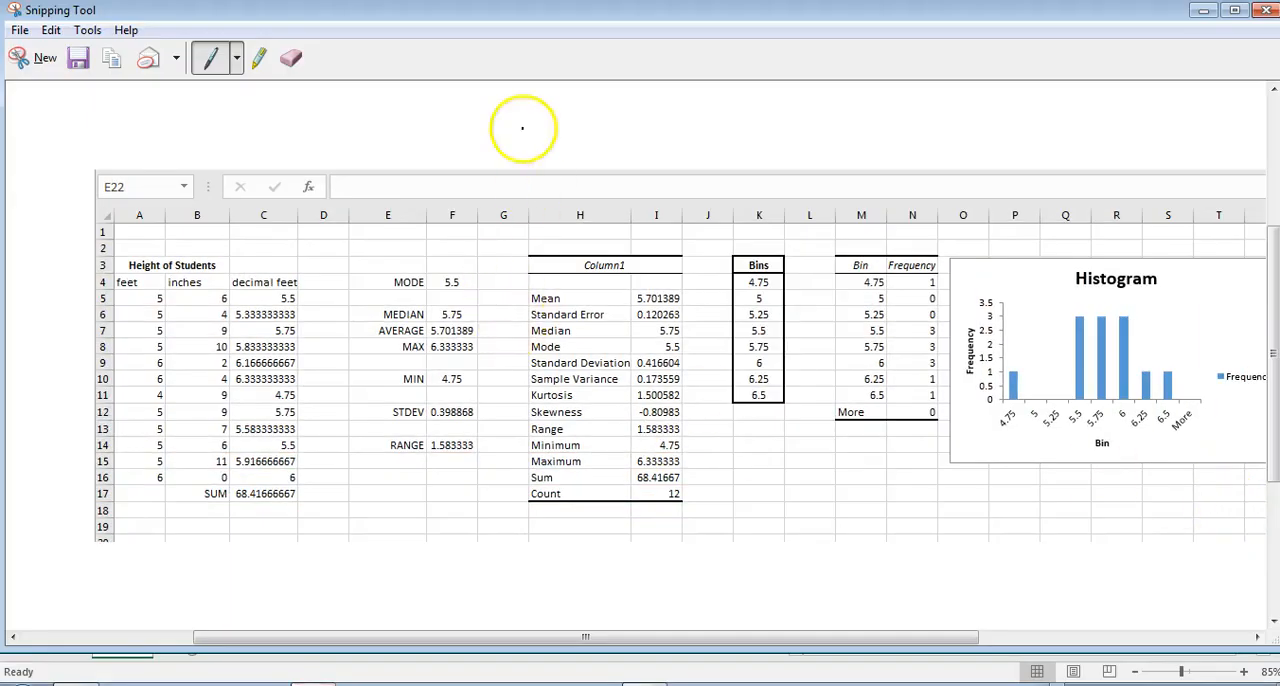
Start saving the snip as a JPEG file on the Desktop, cancel the save, and close the Snipping Tool.
{"action": "left_click", "coordinate": [84, 57]}
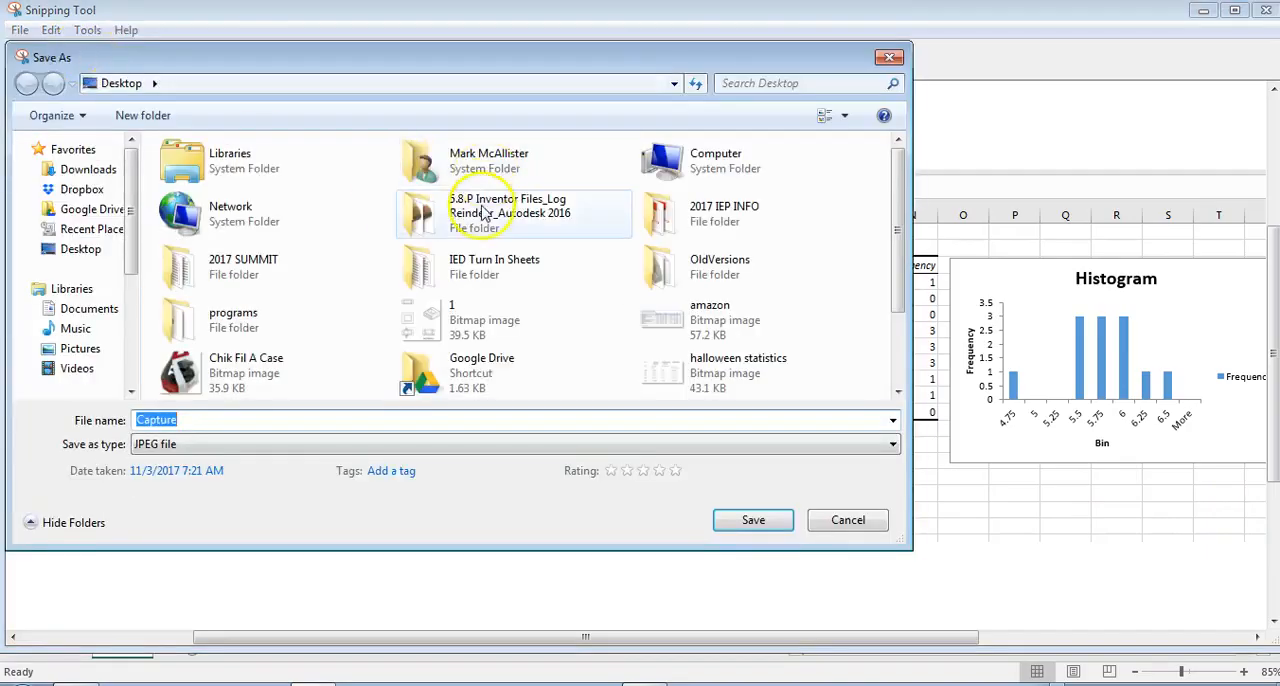
{"action": "left_click", "coordinate": [832, 530]}
{"action": "left_click_drag", "start_coordinate": [1127, 14], "coordinate": [846, 149]}
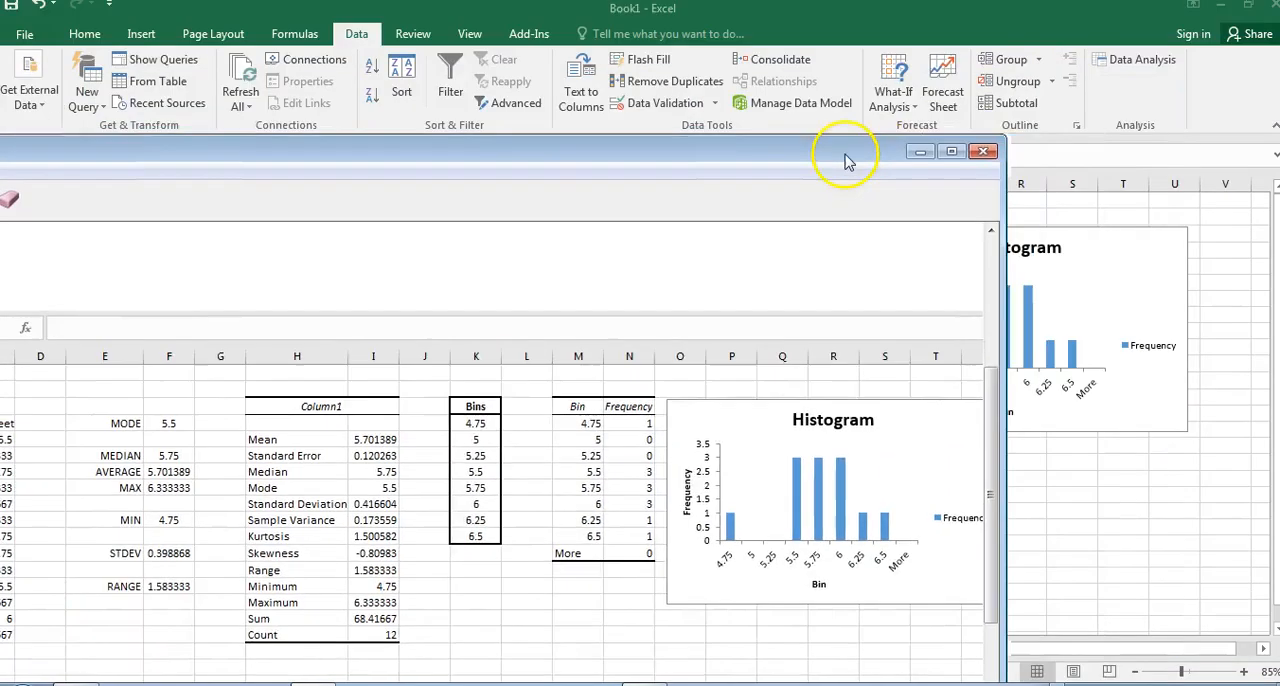
{"action": "left_click", "coordinate": [980, 157]}
{"action": "left_click", "coordinate": [659, 573]}
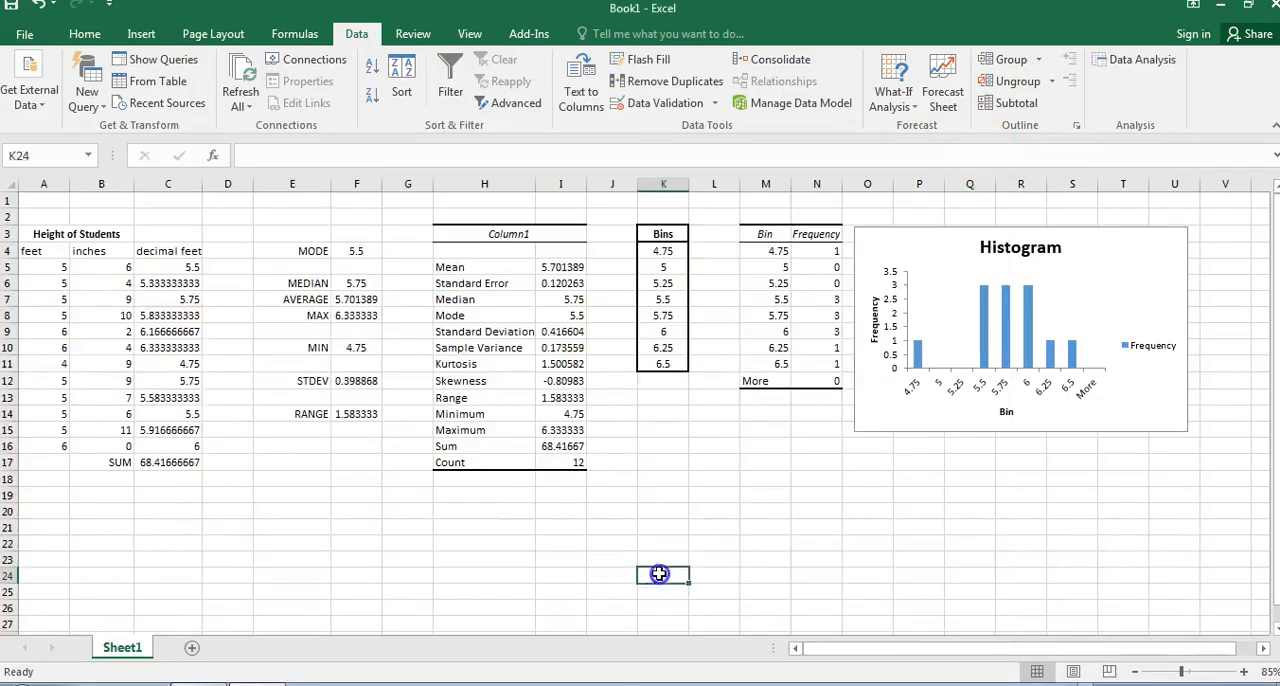
{"action": "left_click", "coordinate": [182, 540]}
{"action": "left_click", "coordinate": [89, 525]}
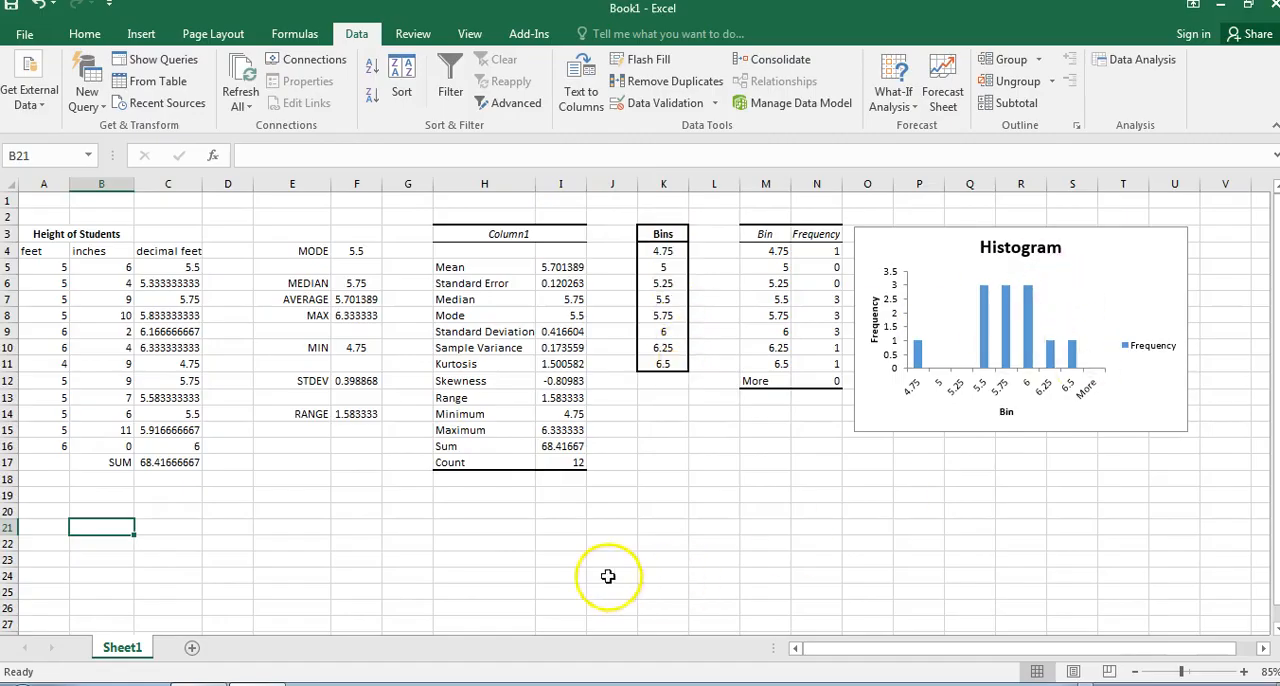
{"action": "left_click", "coordinate": [407, 575]}
{"action": "left_click", "coordinate": [186, 557]}
{"action": "left_click", "coordinate": [265, 543]}
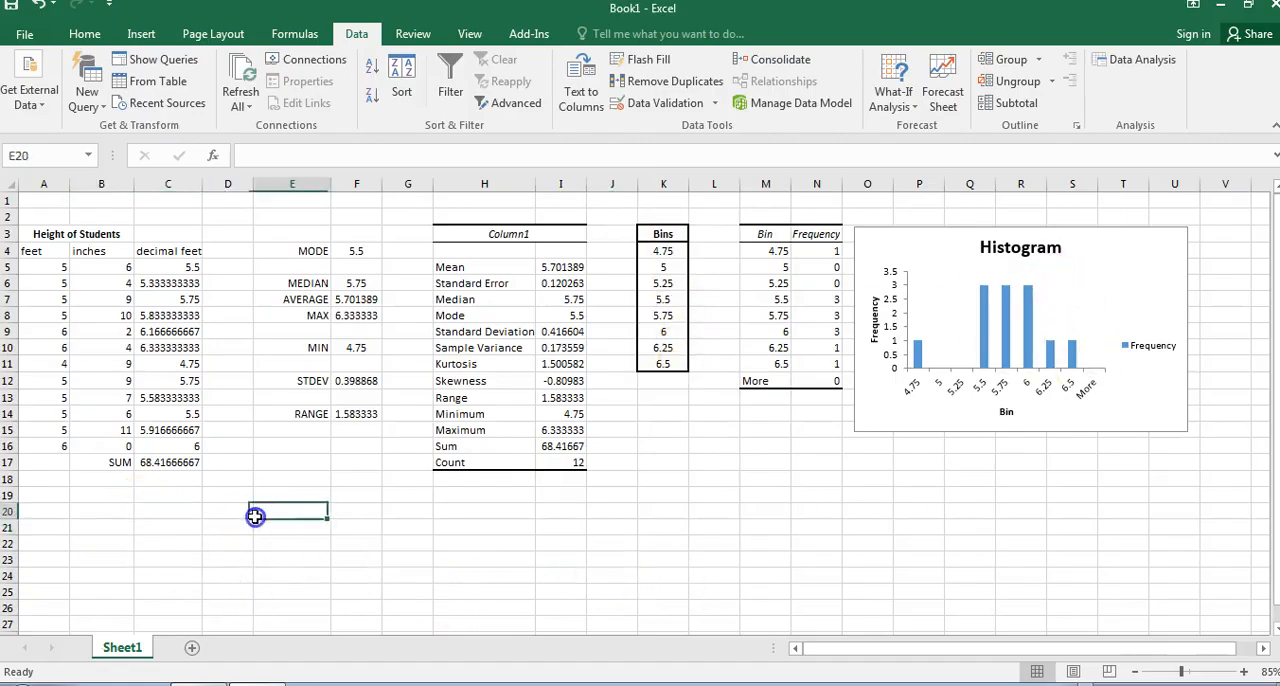
{"action": "left_click", "coordinate": [358, 547]}
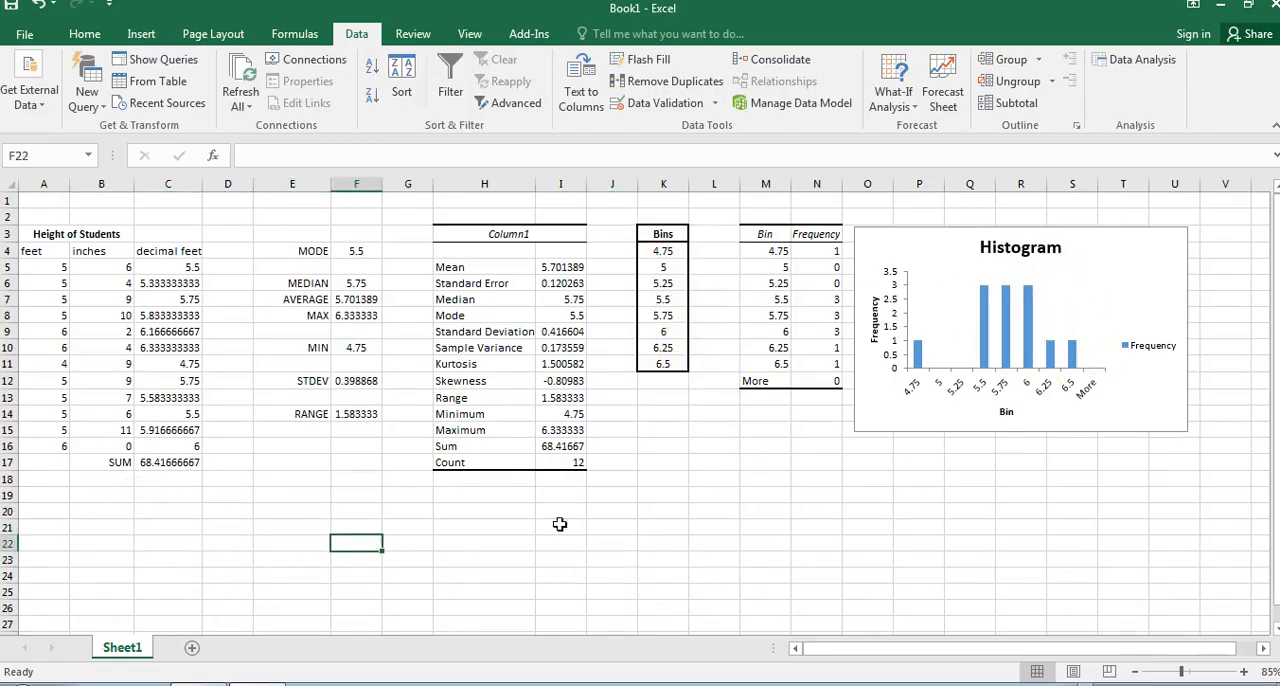